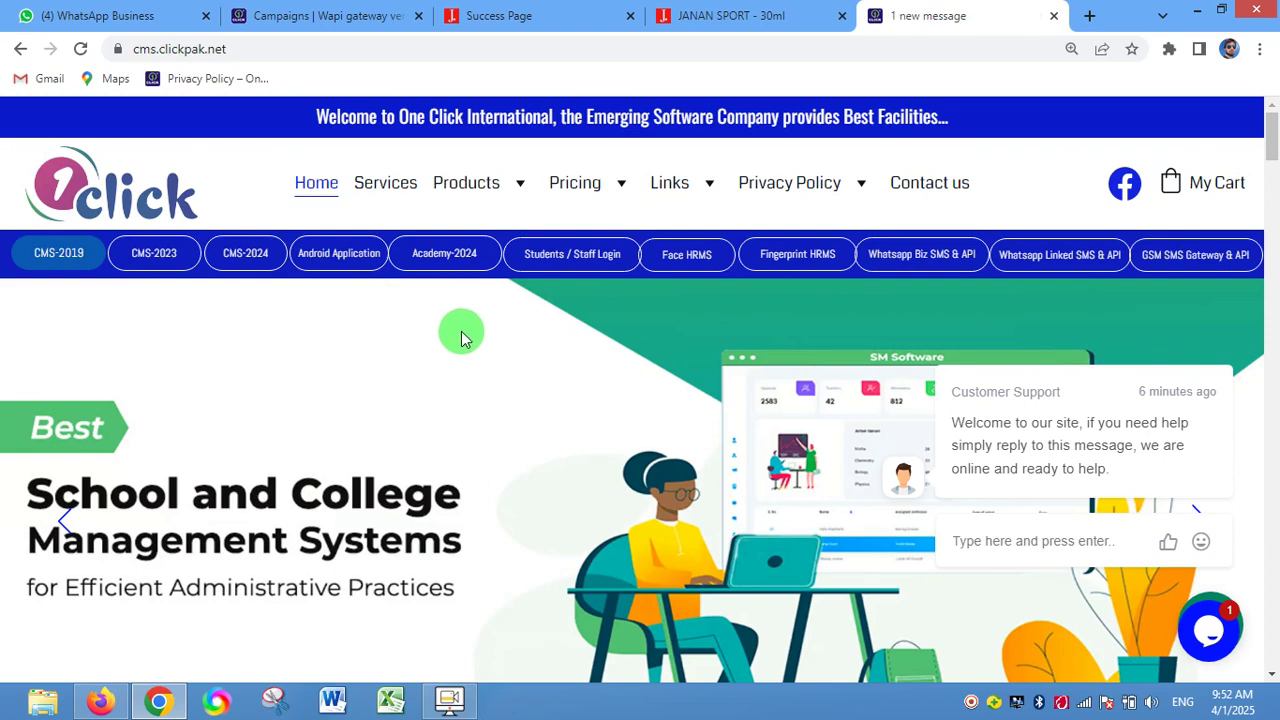
- Open a fresh blank tab beside the cms.clickpak.net homepage
left_click(243, 46)
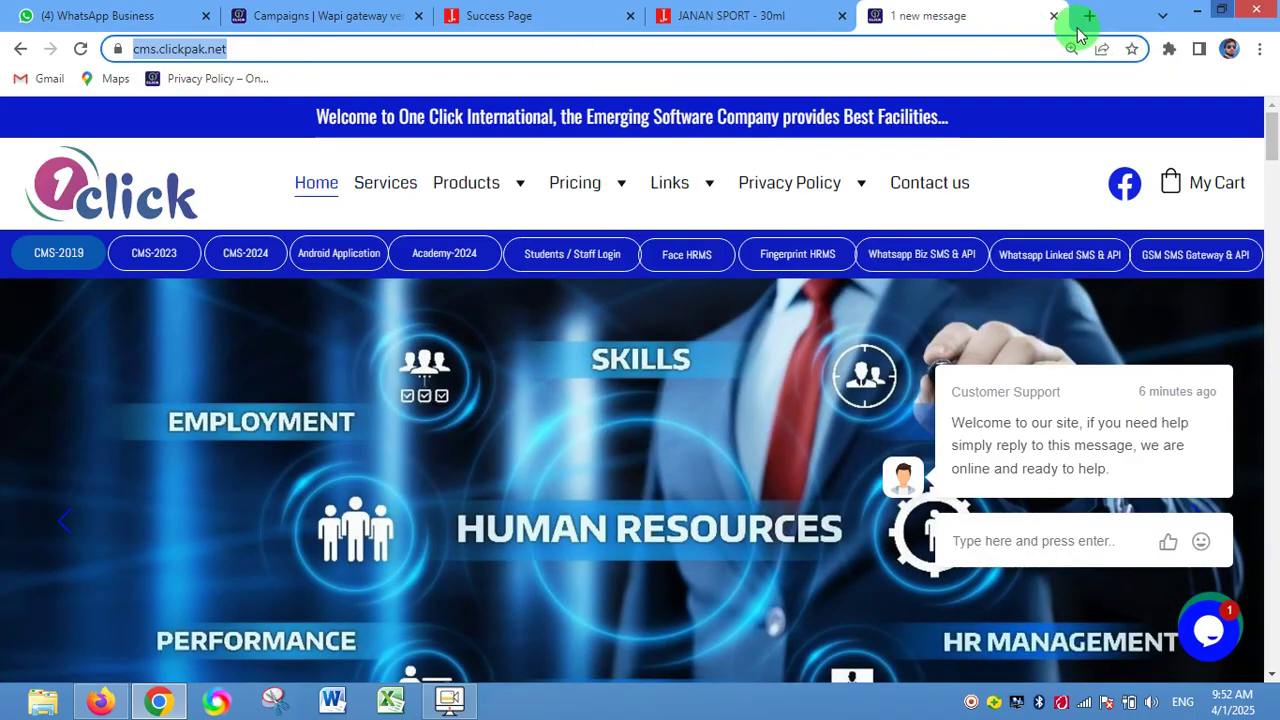
left_click(1088, 18)
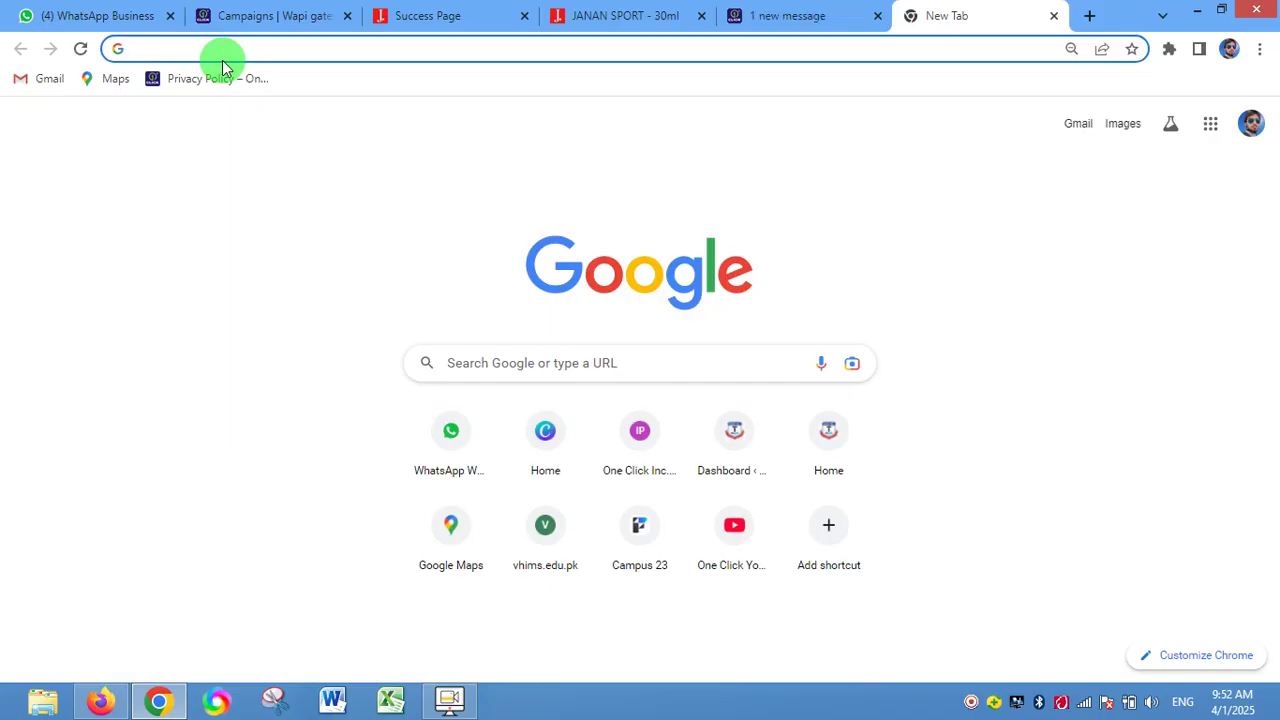
type("www.clic")
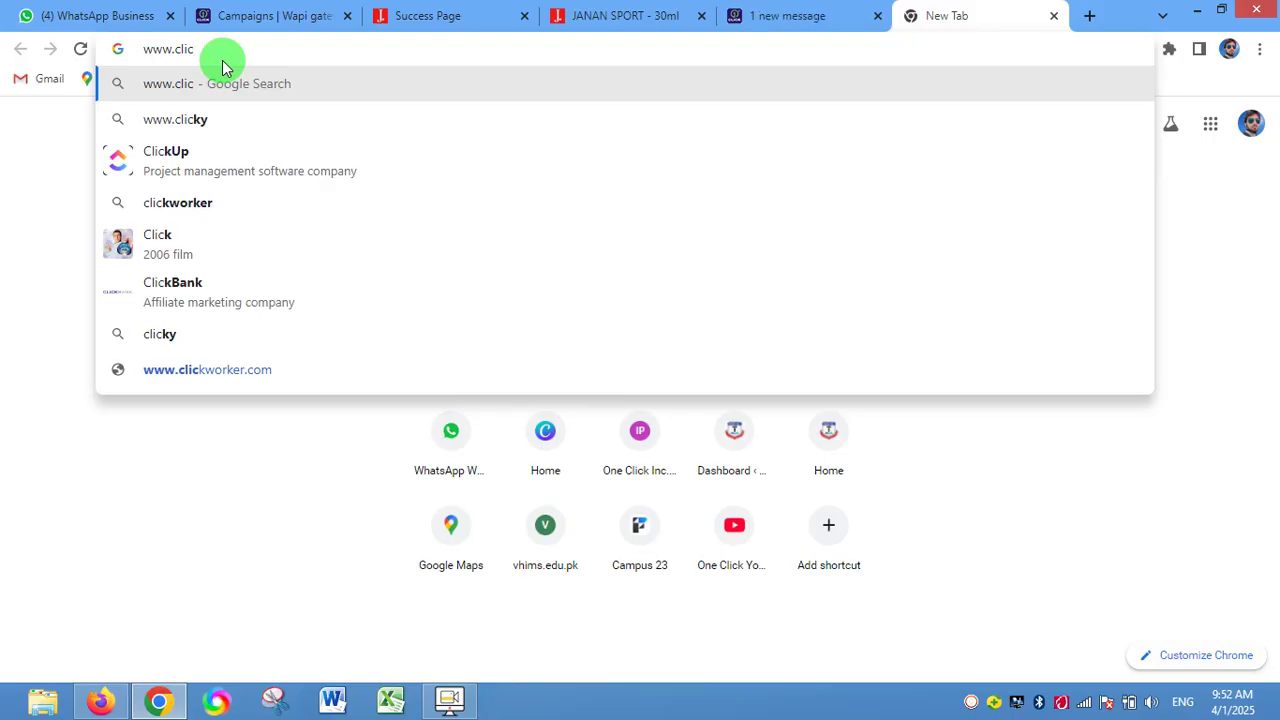
type("kpa")
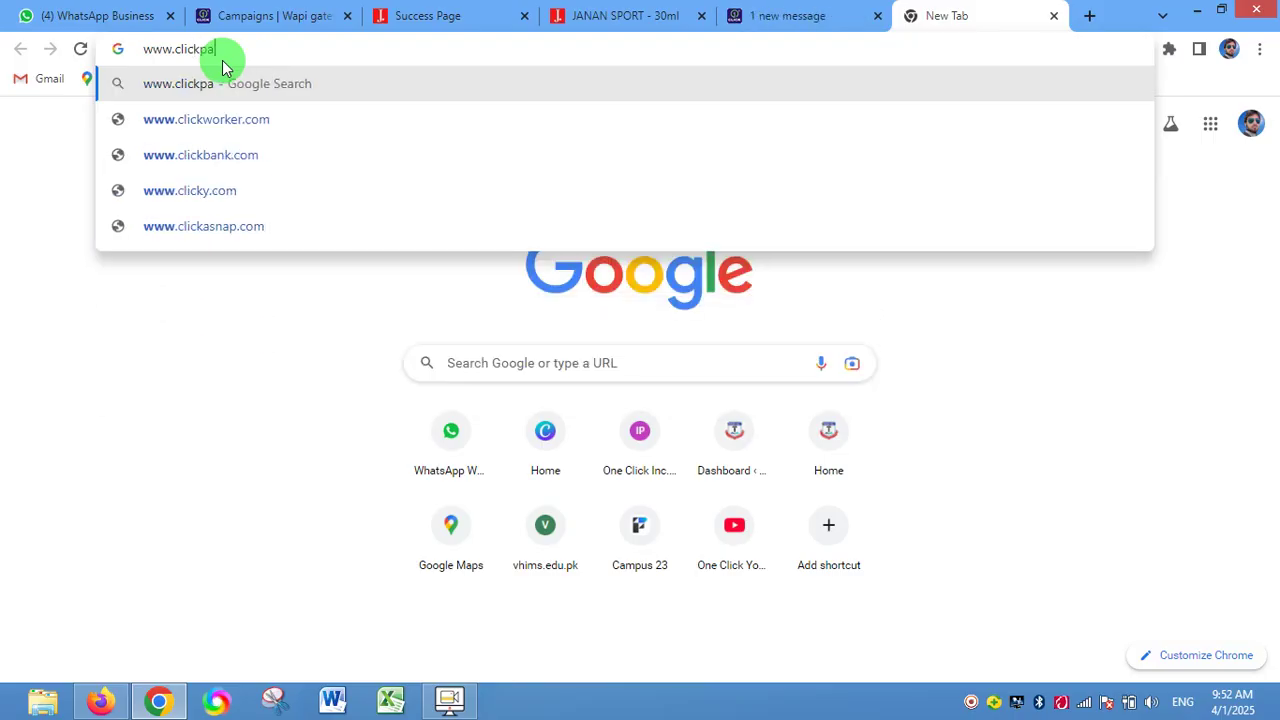
type("k.nt")
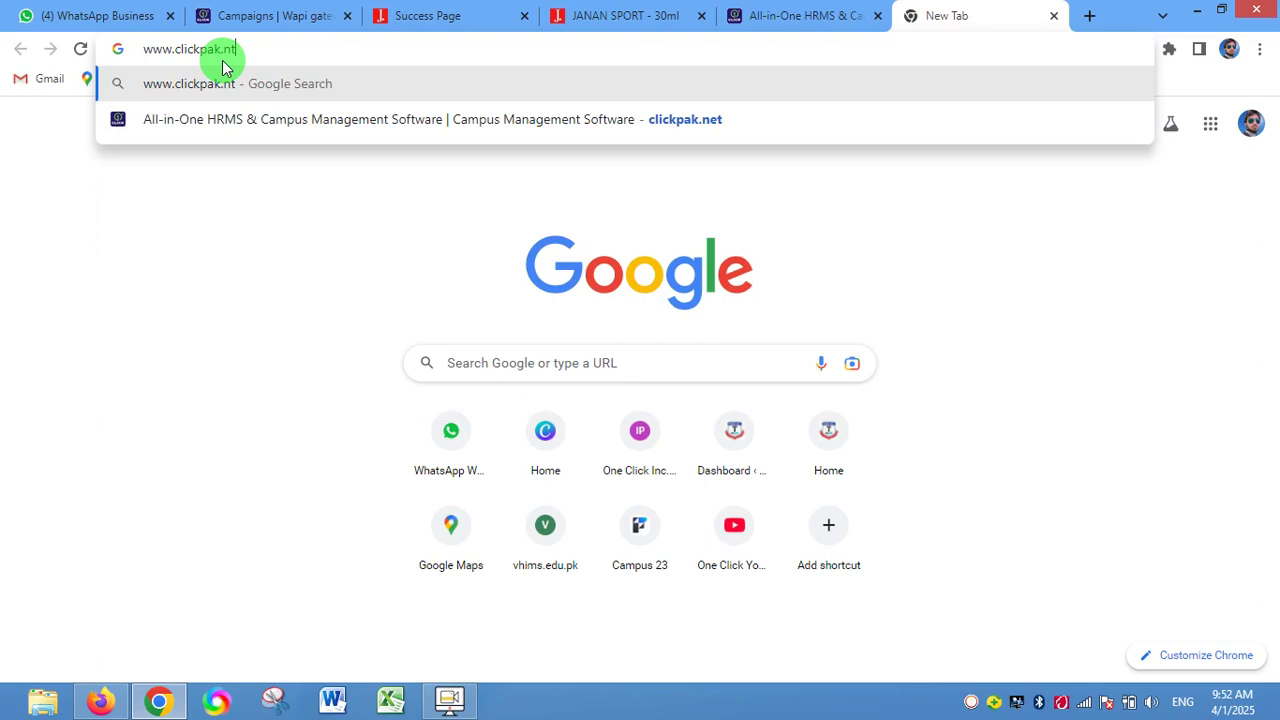
key("BackSpace")
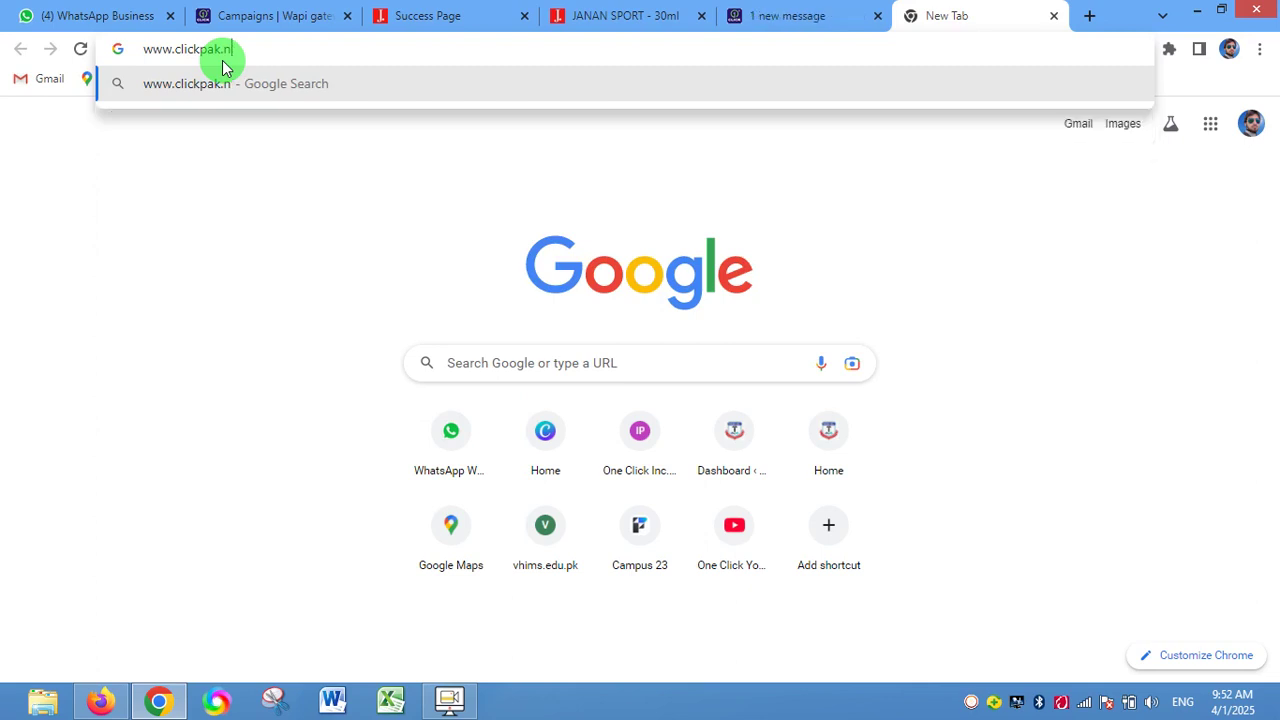
type("et")
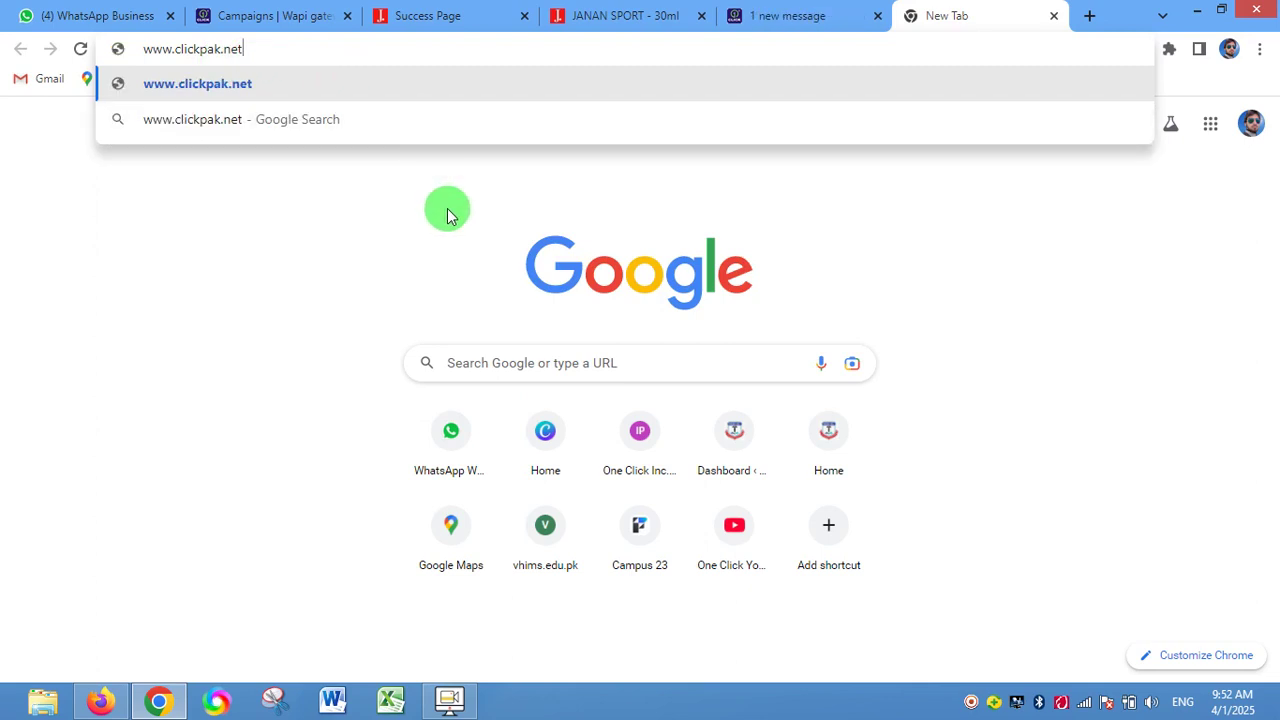
left_click(1089, 18)
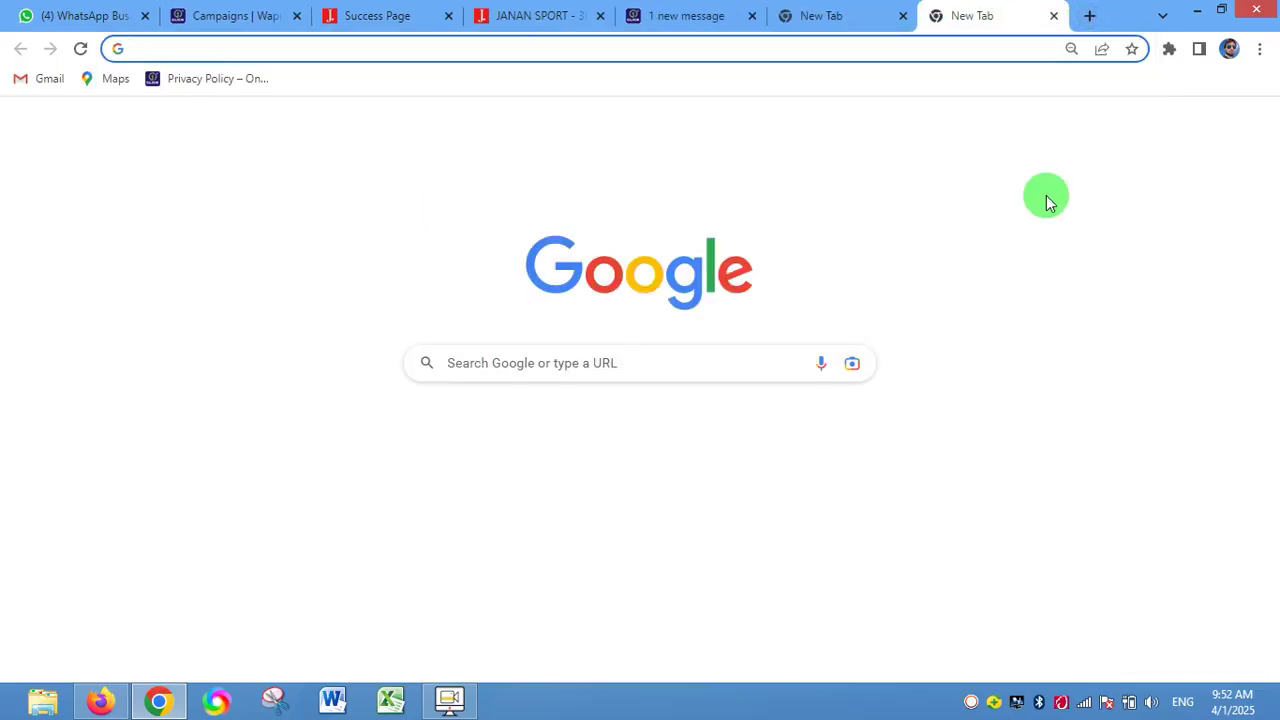
type("cli")
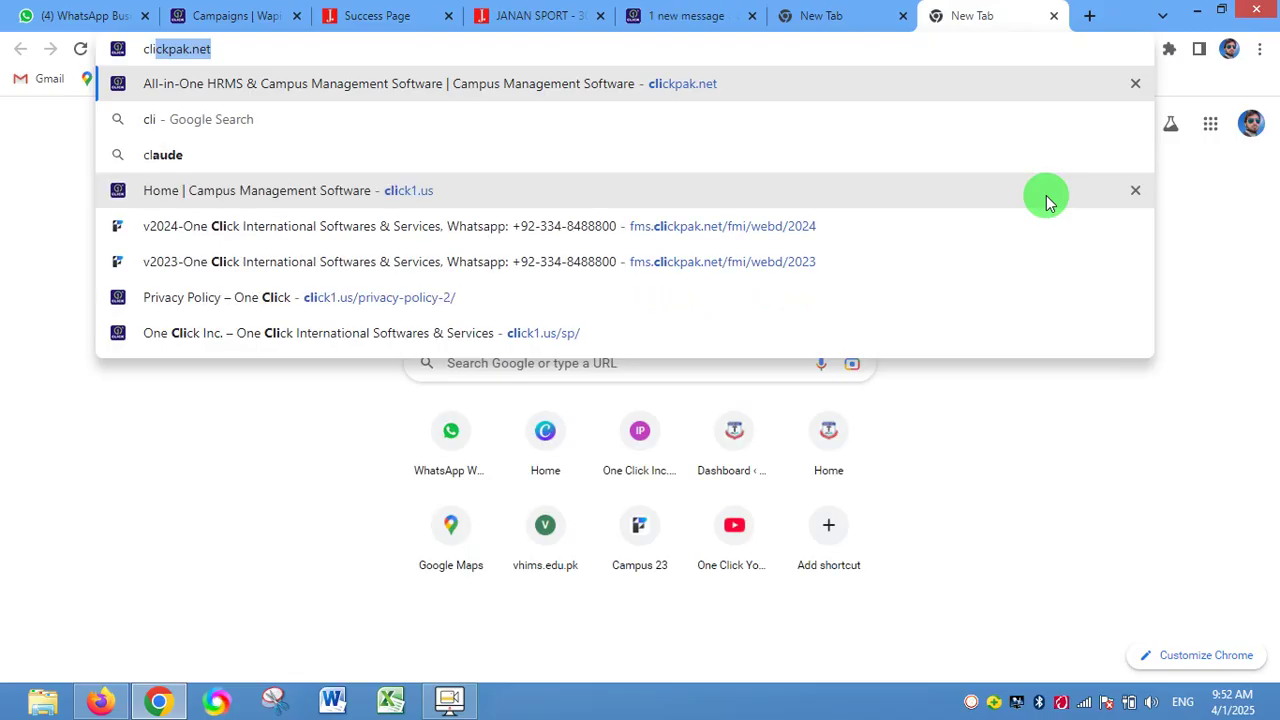
type("ck1")
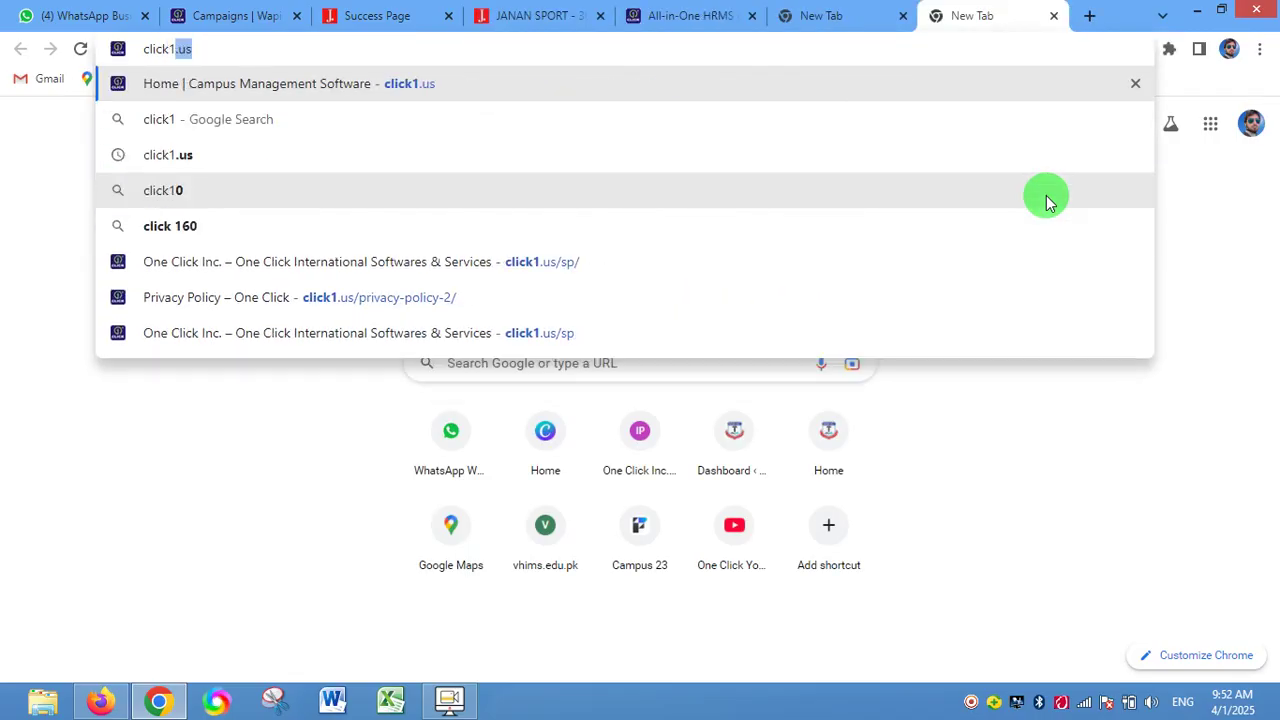
key("Return")
left_click(817, 8)
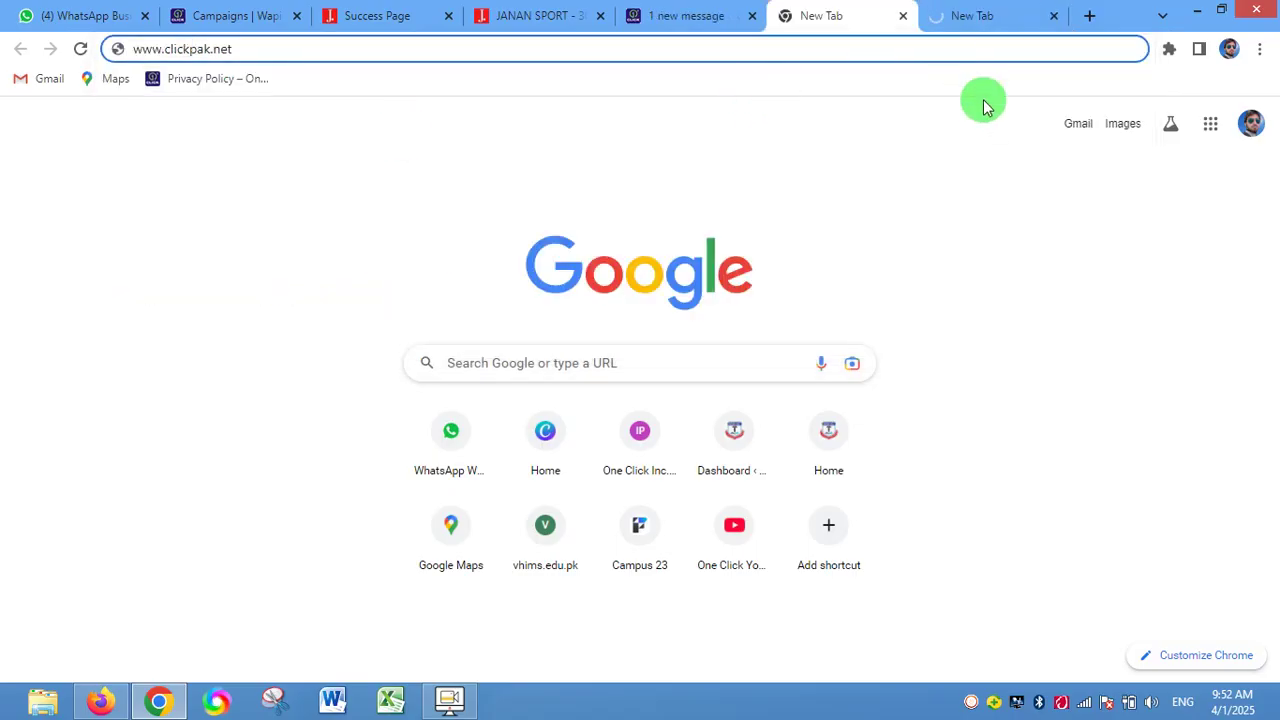
left_click(1054, 22)
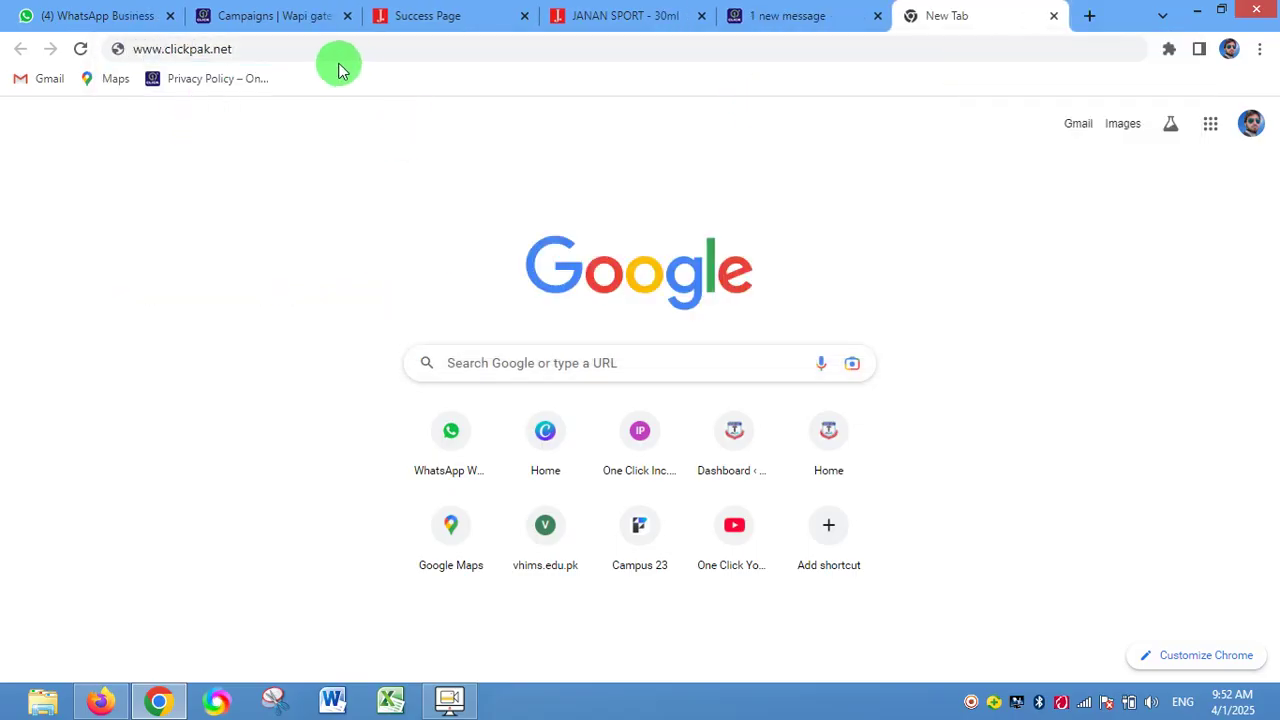
left_click(434, 48)
key("Return")
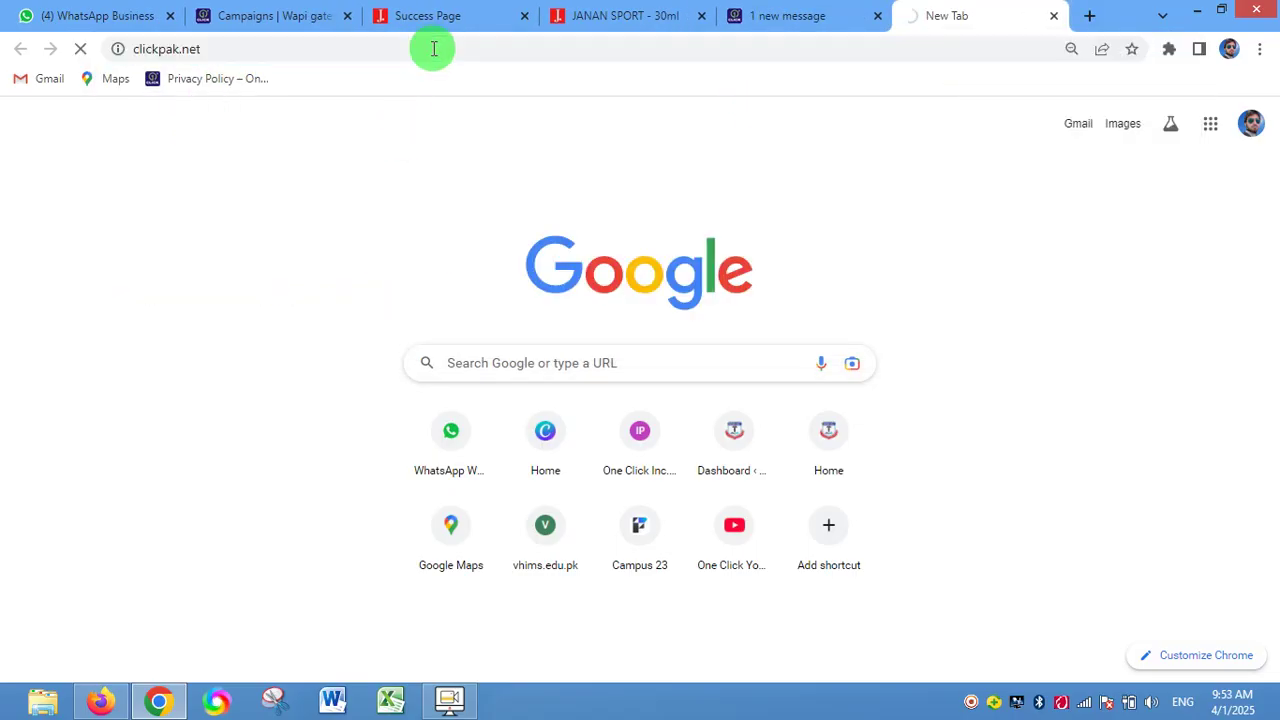
left_click(1054, 16)
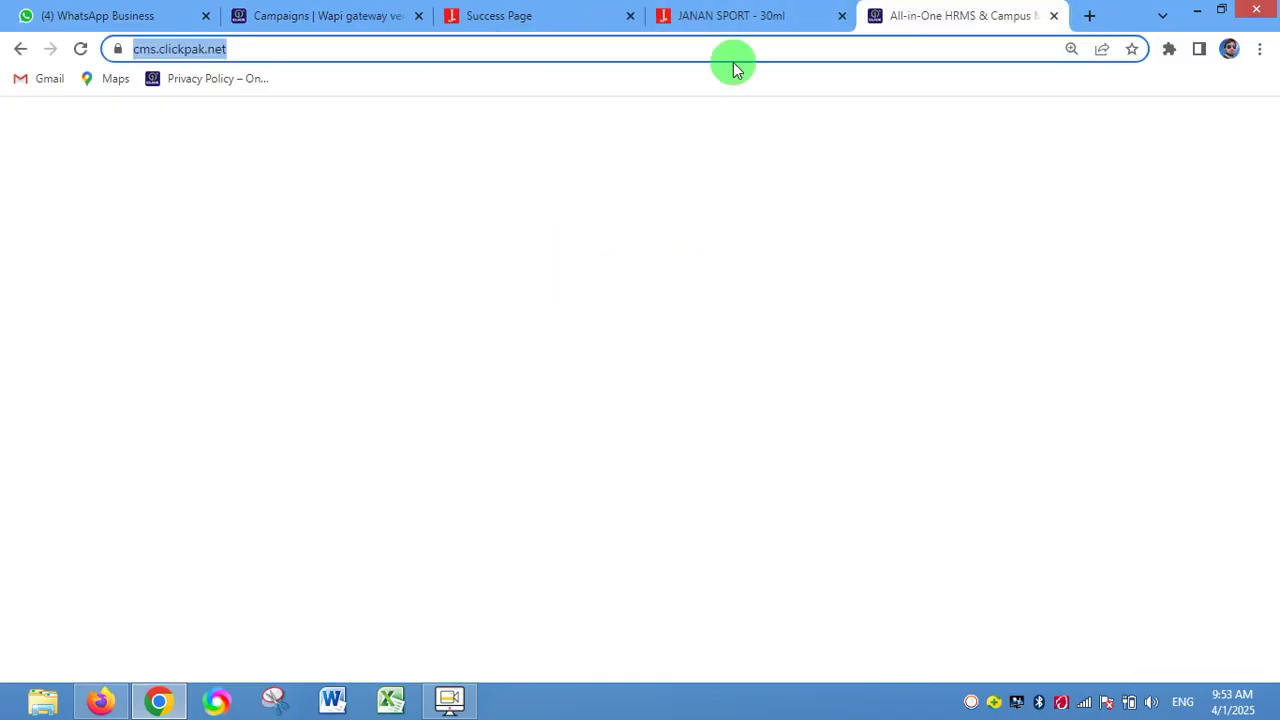
- From the One Click homepage, follow the Academy-2024 link to fms.clickpak.net
left_click(758, 16)
left_click(905, 28)
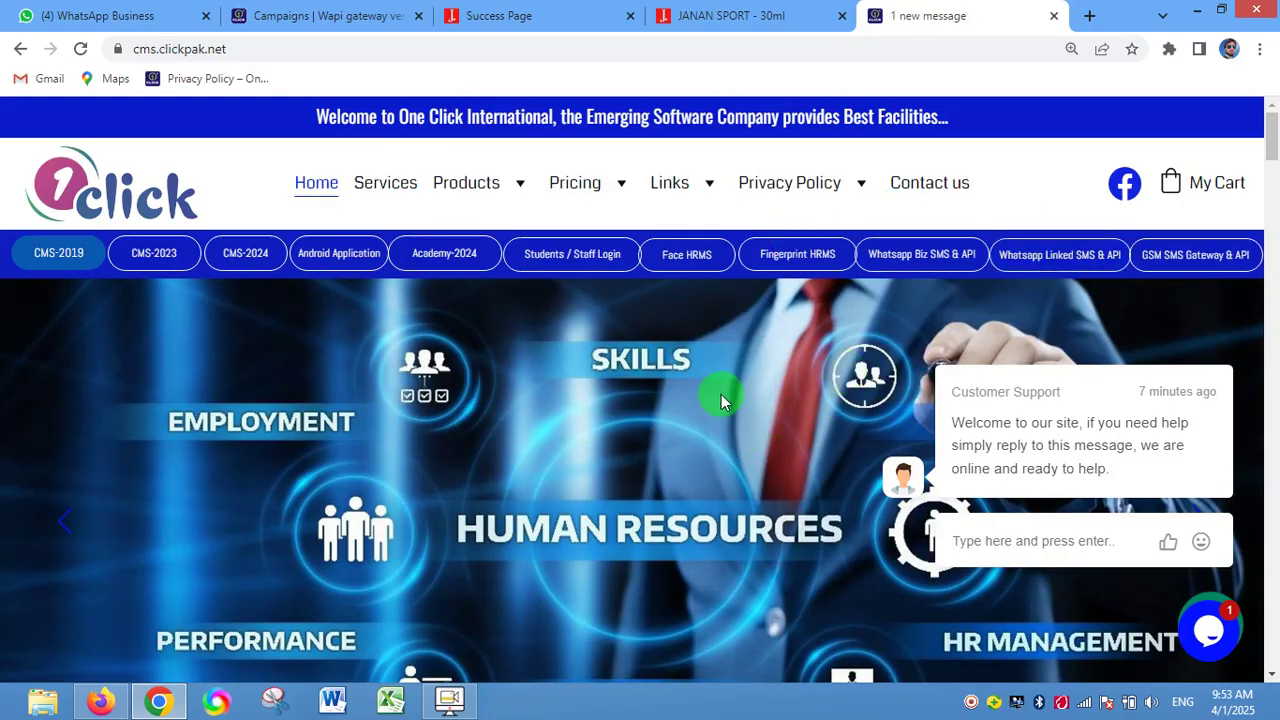
scroll(669, 389, "down", 5)
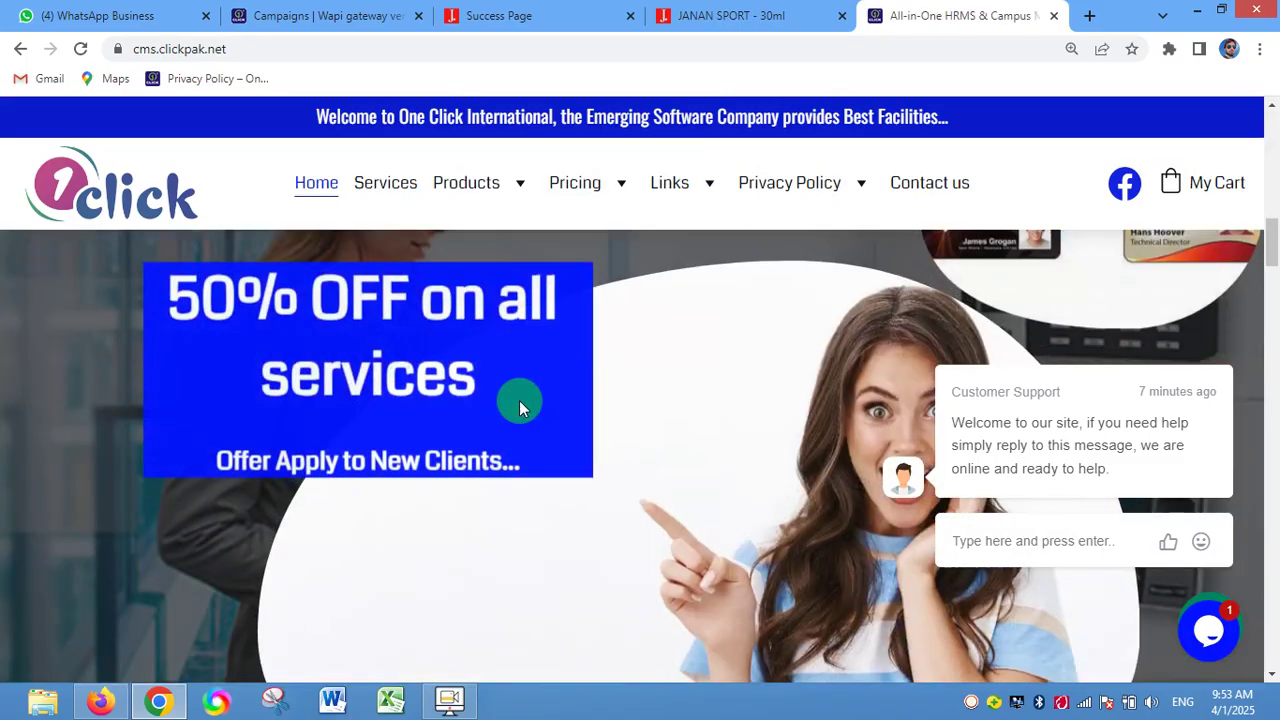
scroll(494, 377, "up", 5)
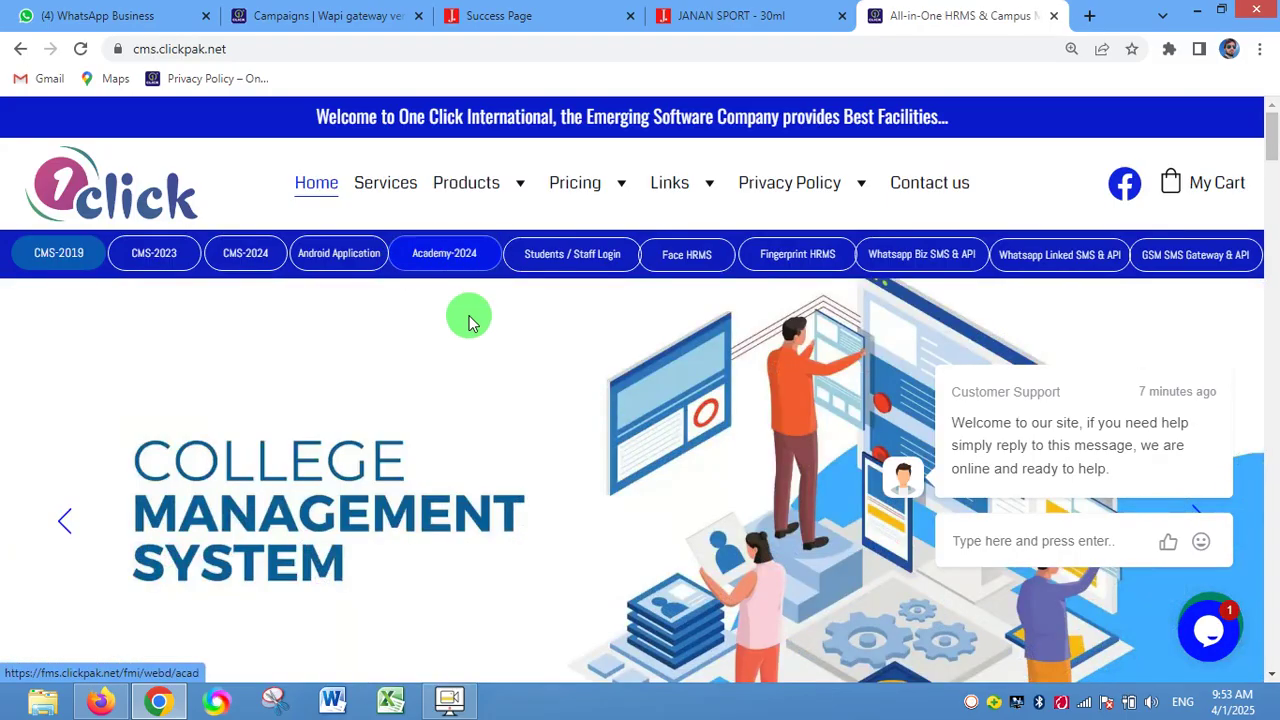
left_click(440, 262)
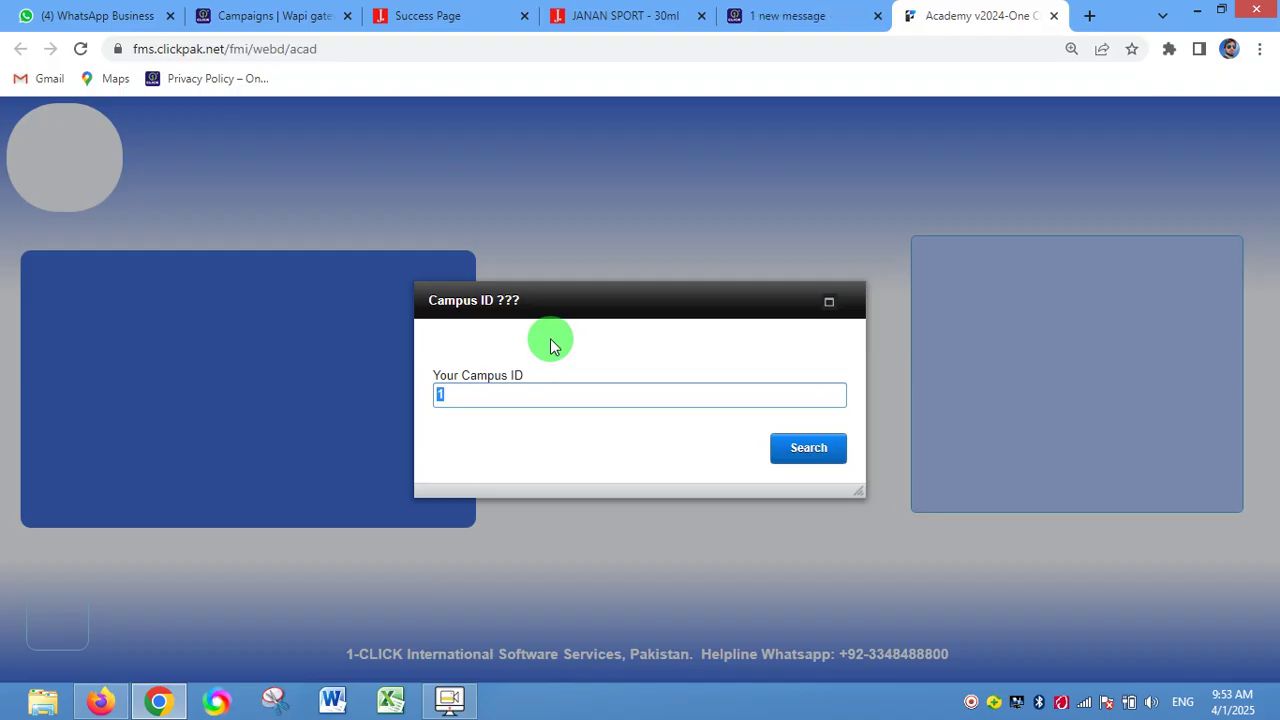
- Submit campus ID 1, reloading once, to reach the Demo School & College-1 login page
type("1")
key("Return")
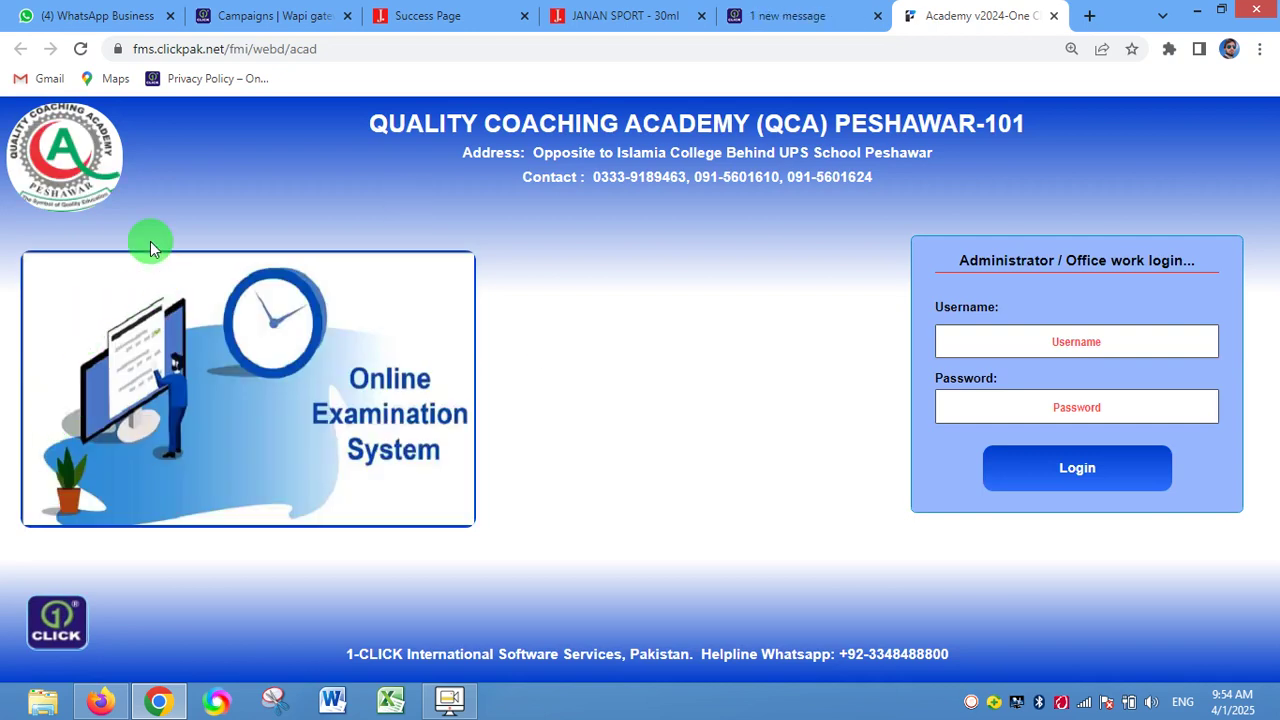
left_click(80, 49)
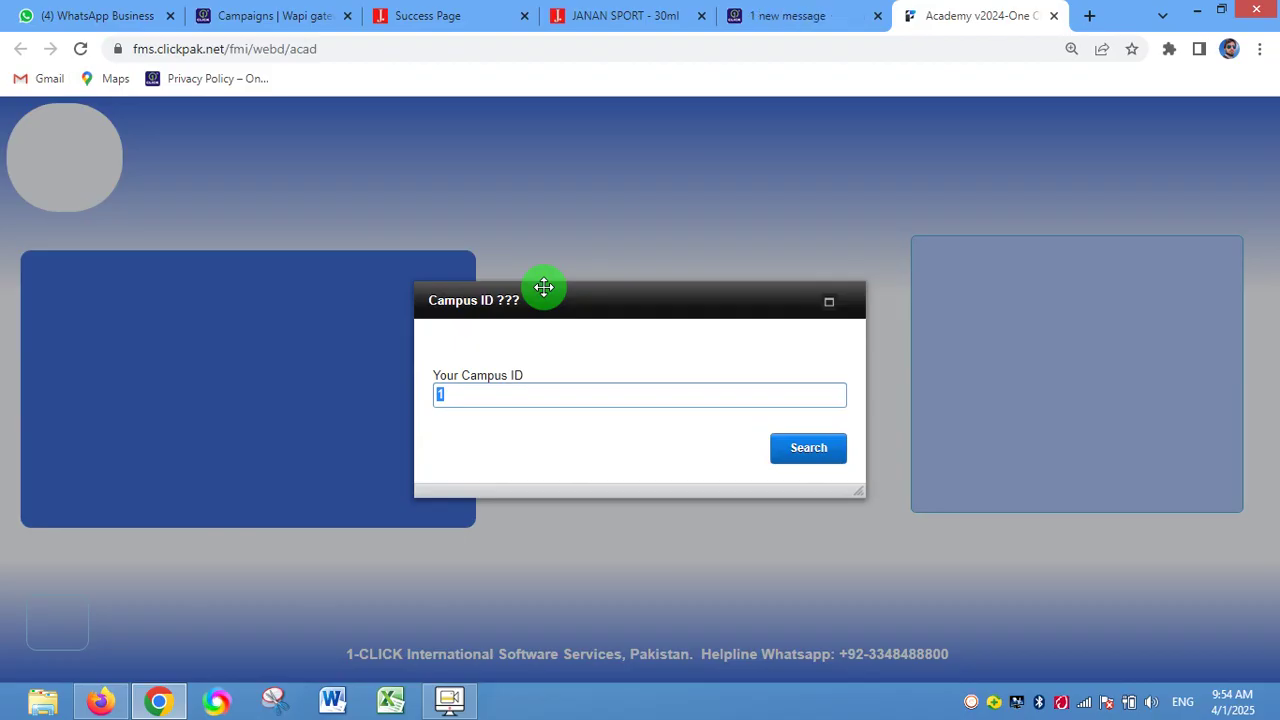
key("Return")
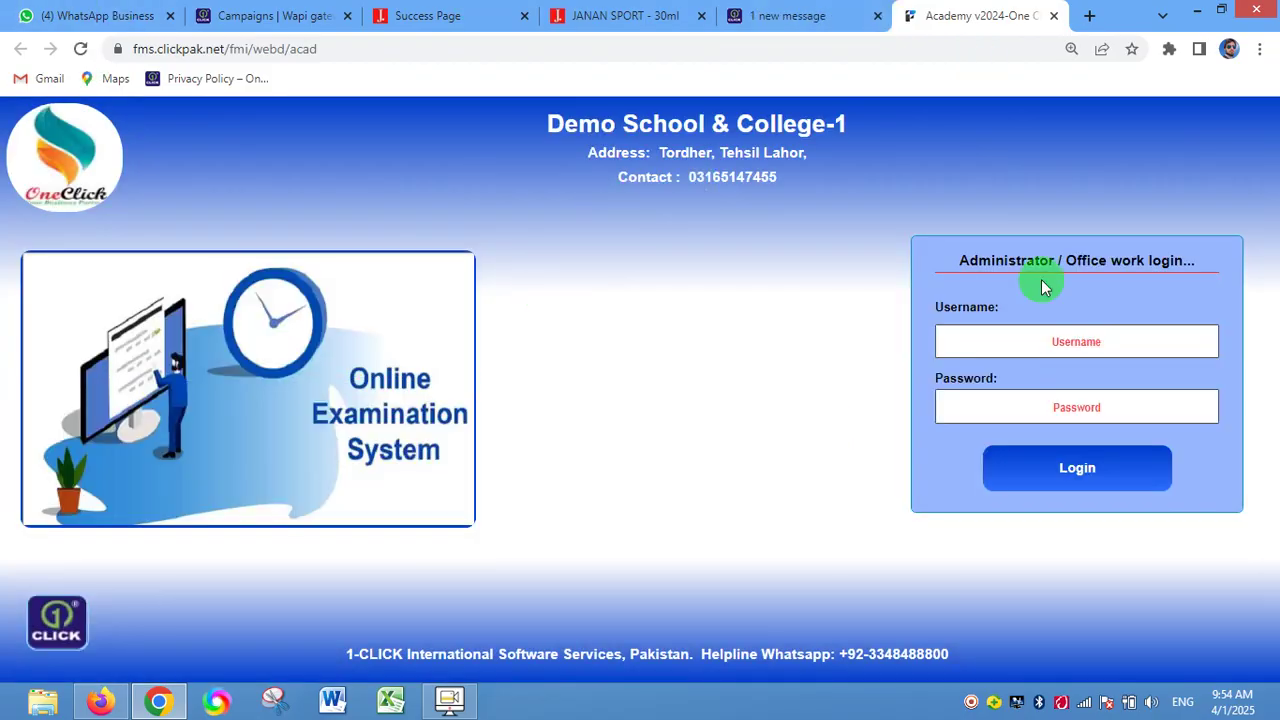
- Log in as administrator with the saved username and the account password
left_click(1078, 342)
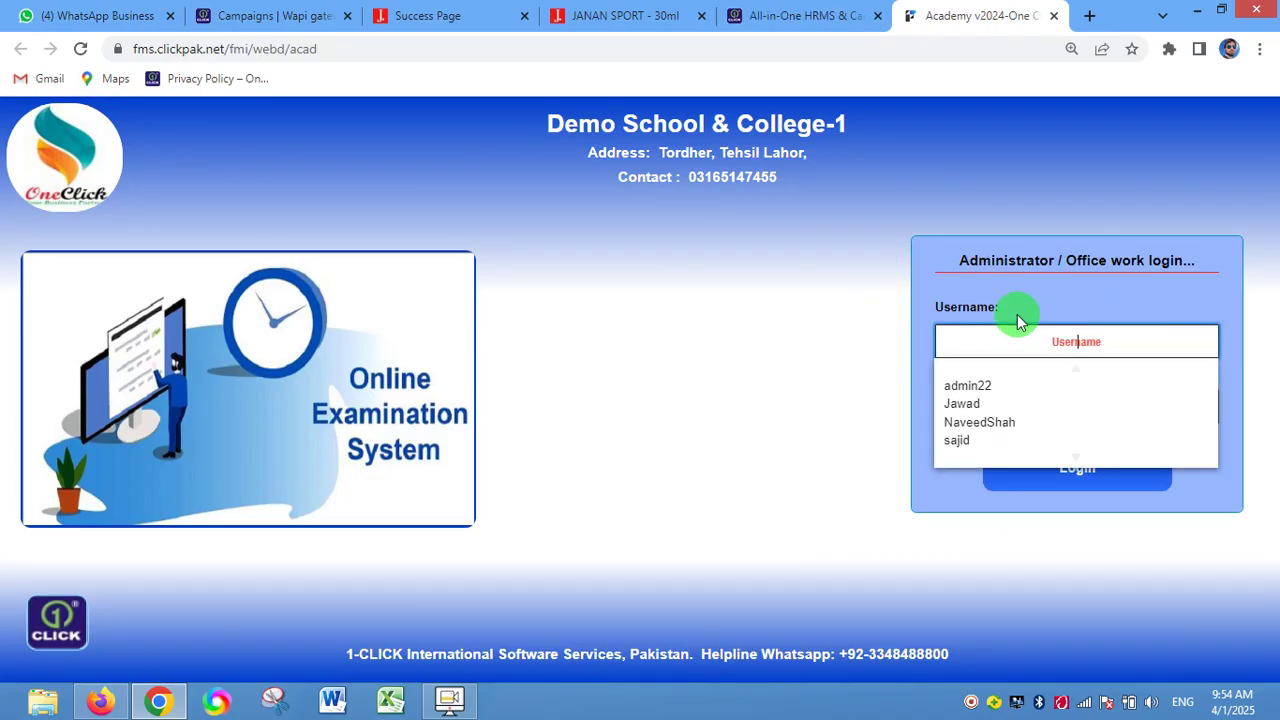
left_click(1057, 422)
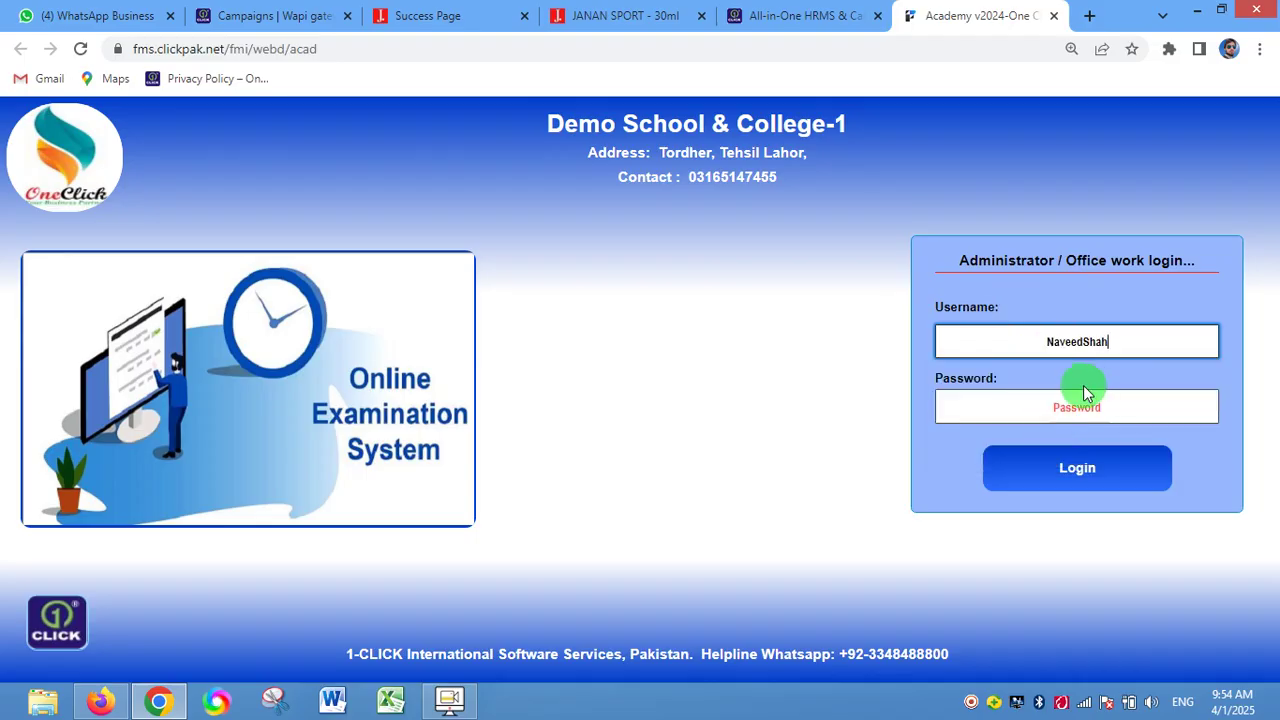
left_click(1083, 407)
type("••••")
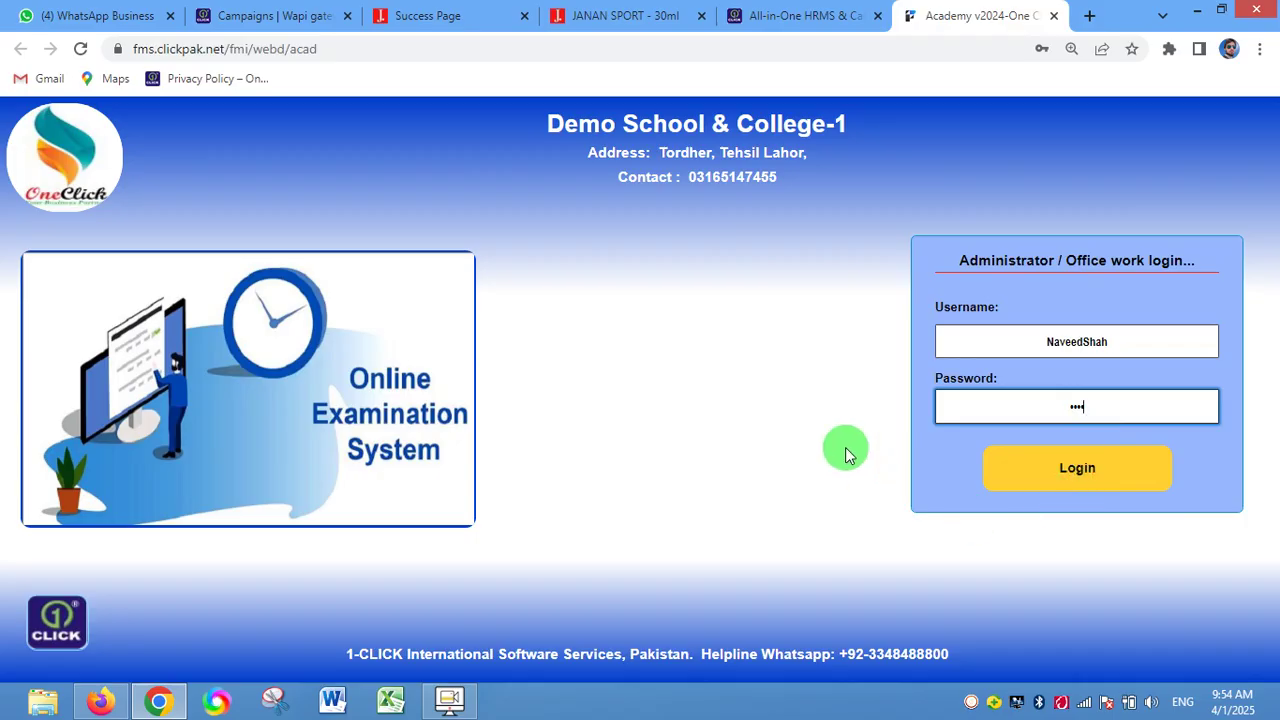
key("Return")
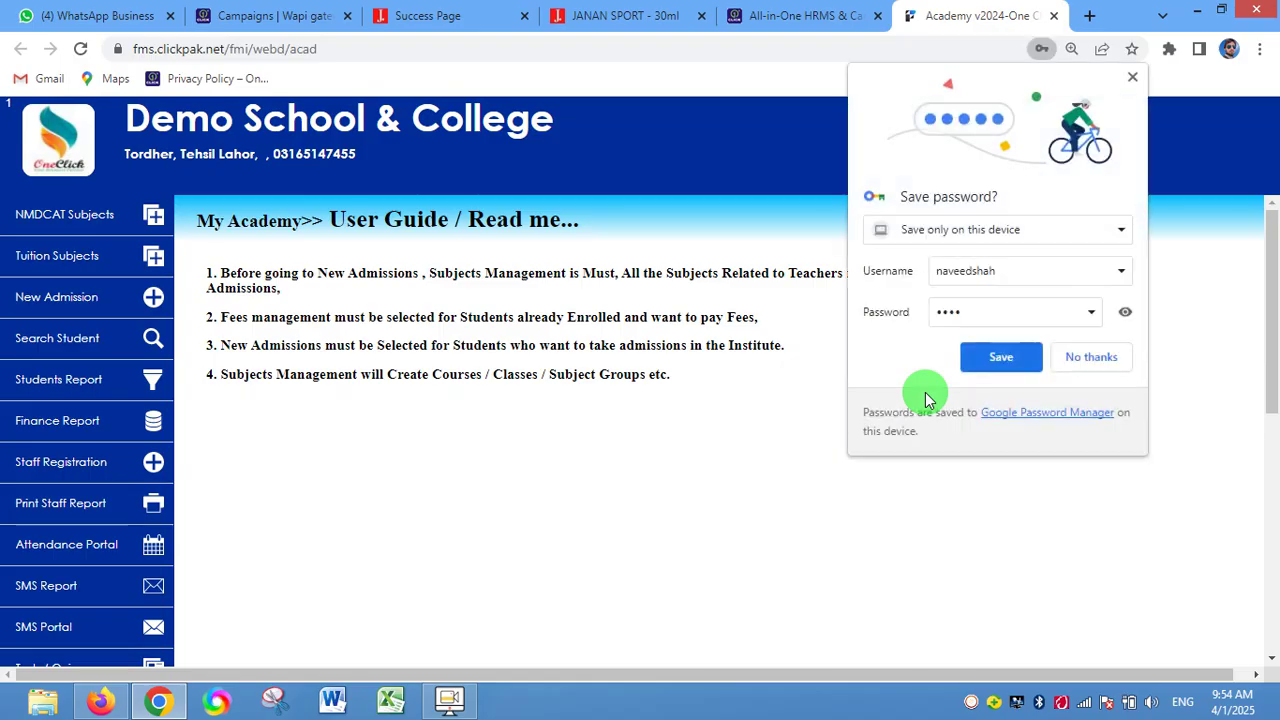
- Decline Chrome's save-password offer and look over the User Guide's four setup instructions
left_click(1095, 366)
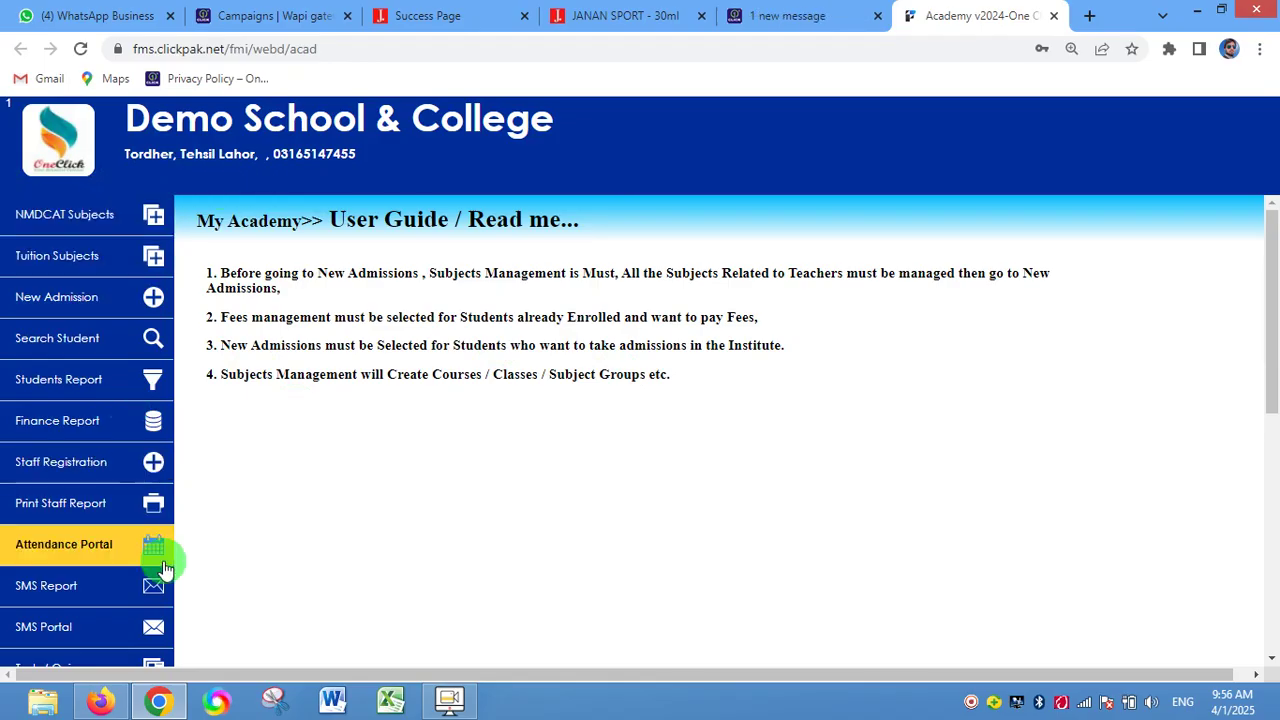
scroll(106, 477, "down", 4)
scroll(106, 477, "up", 4)
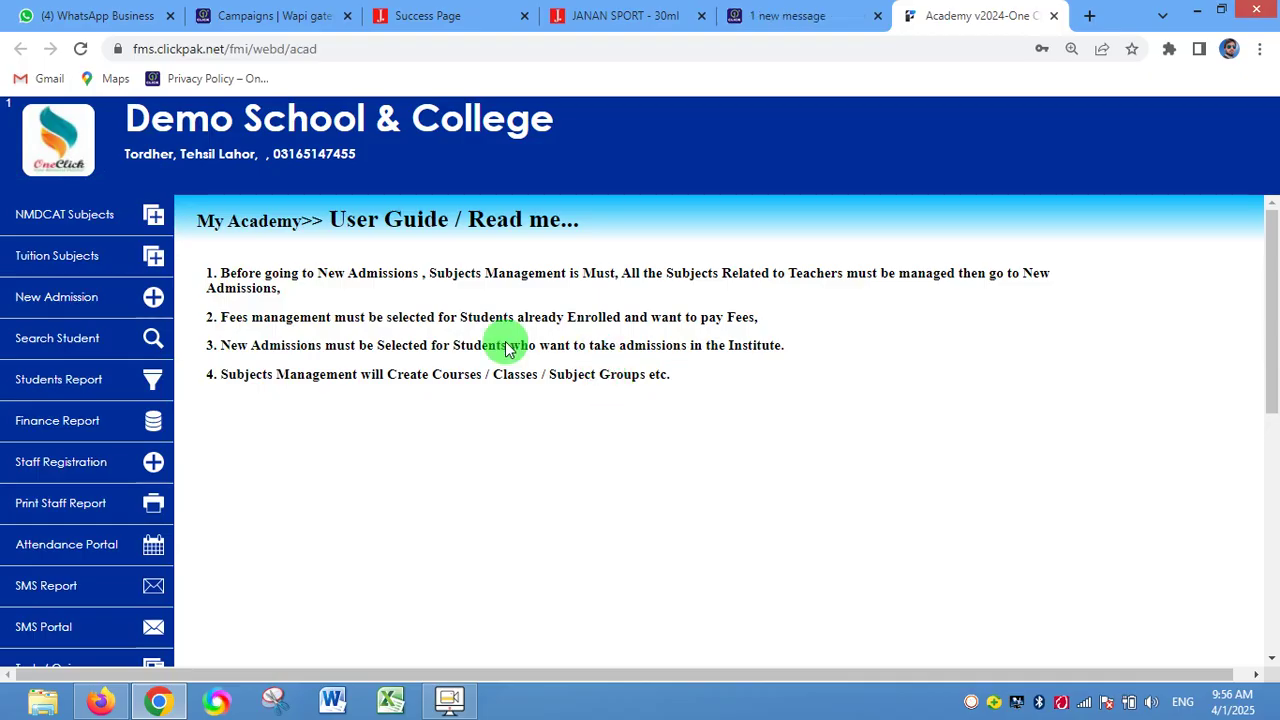
- Open NMDCAT Subjects data entry with course NMDCAT Class and group Fresh
left_click(140, 224)
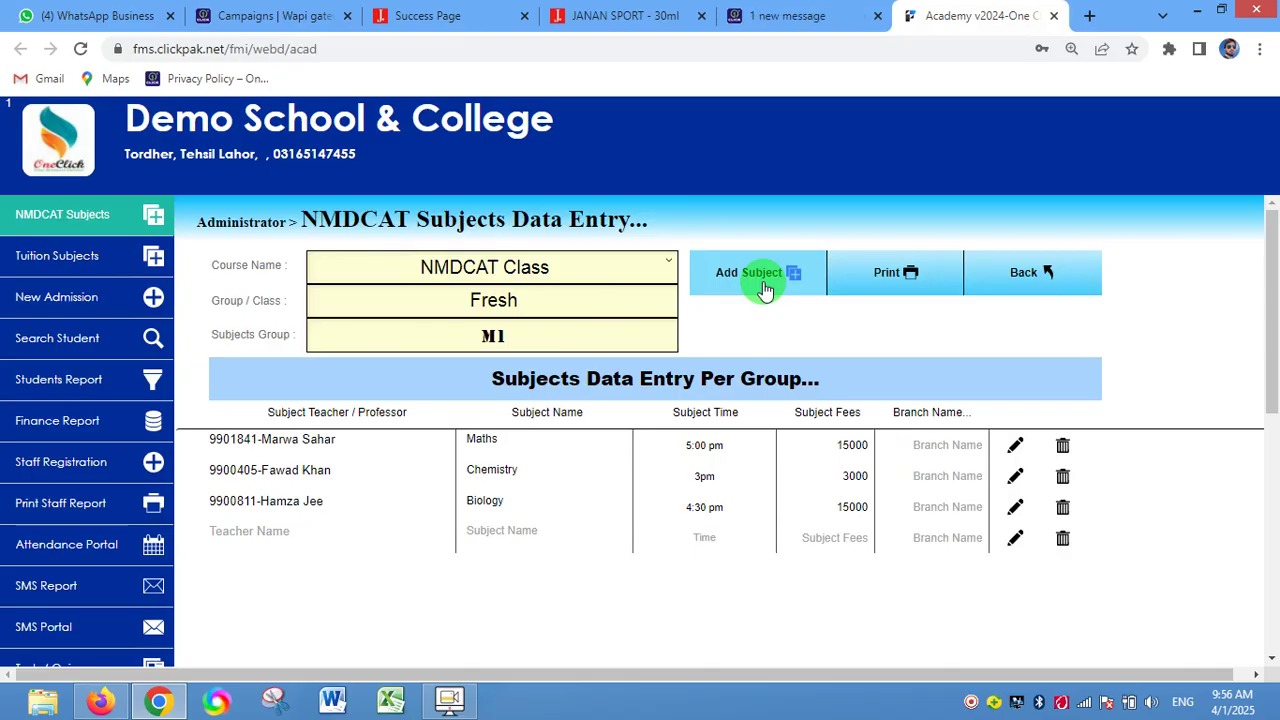
left_click(618, 273)
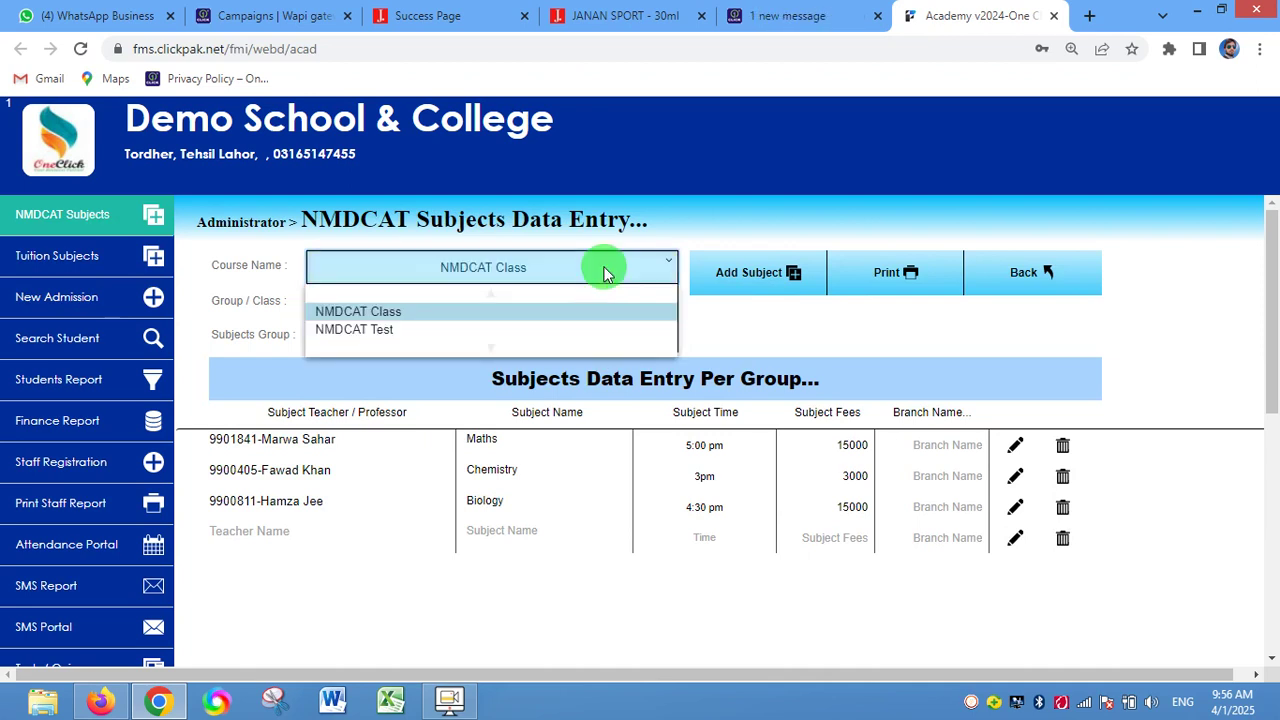
left_click(604, 270)
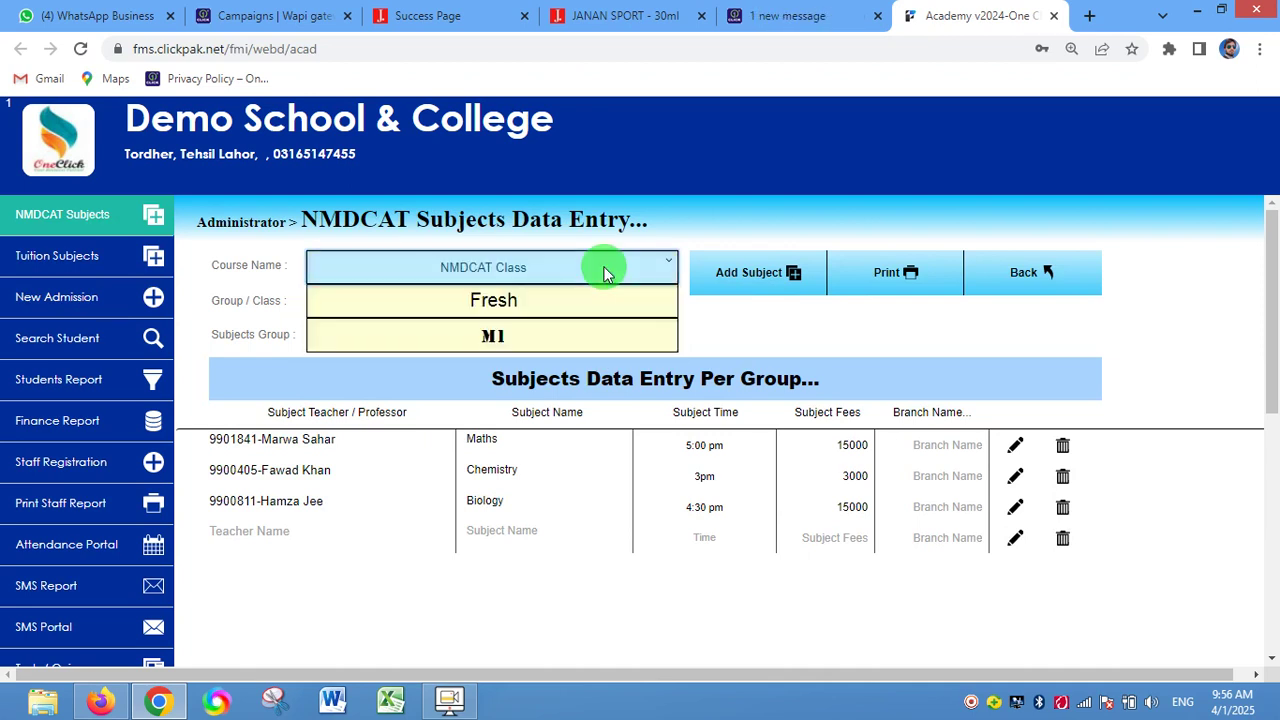
left_click(552, 266)
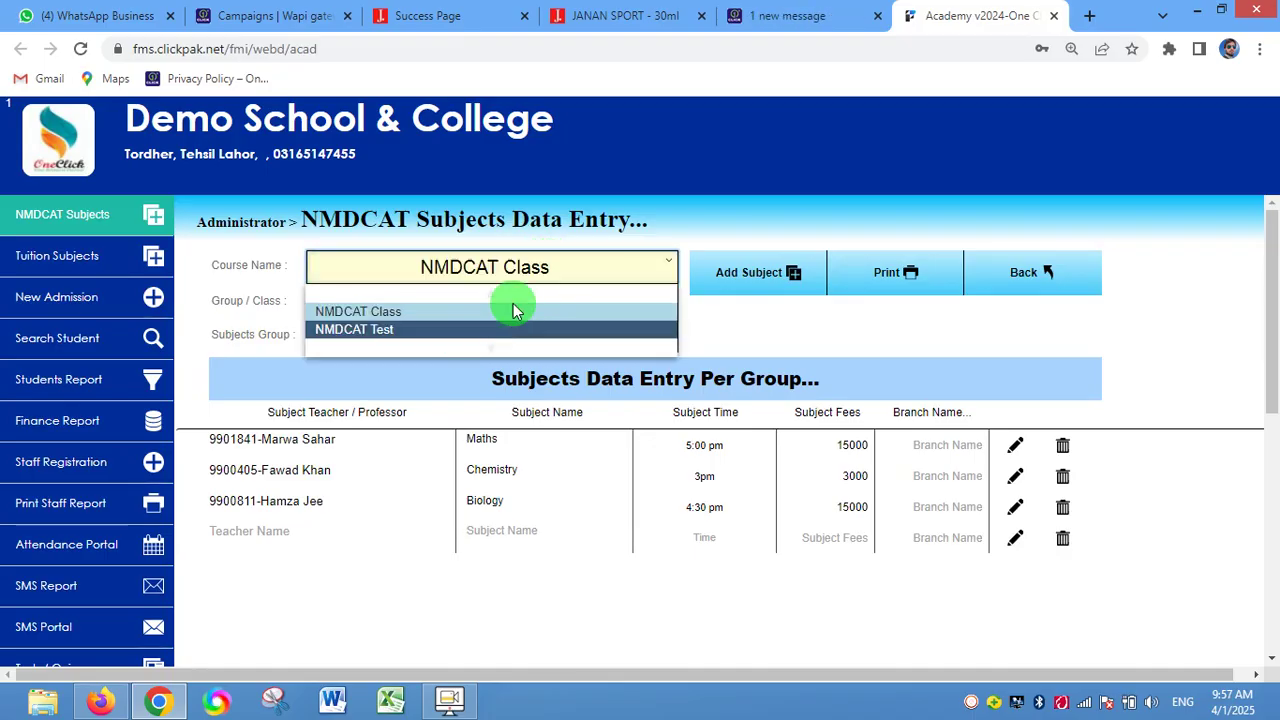
left_click(455, 313)
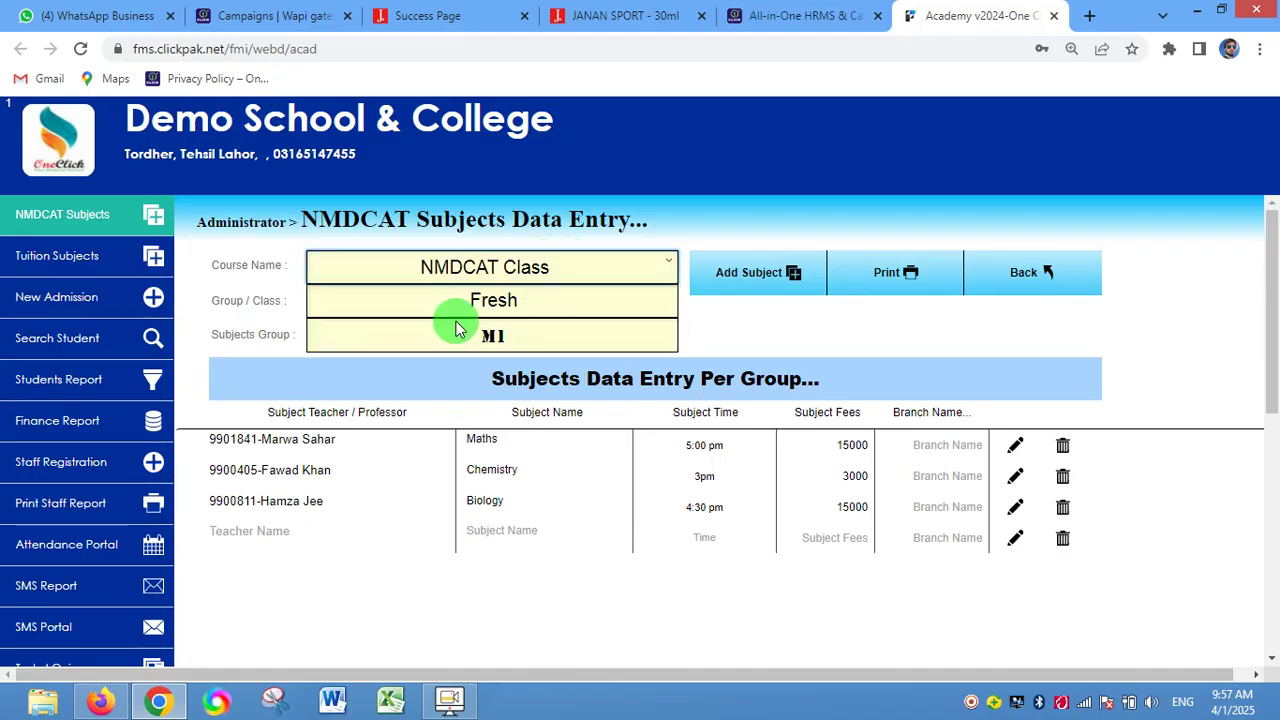
left_click(552, 298)
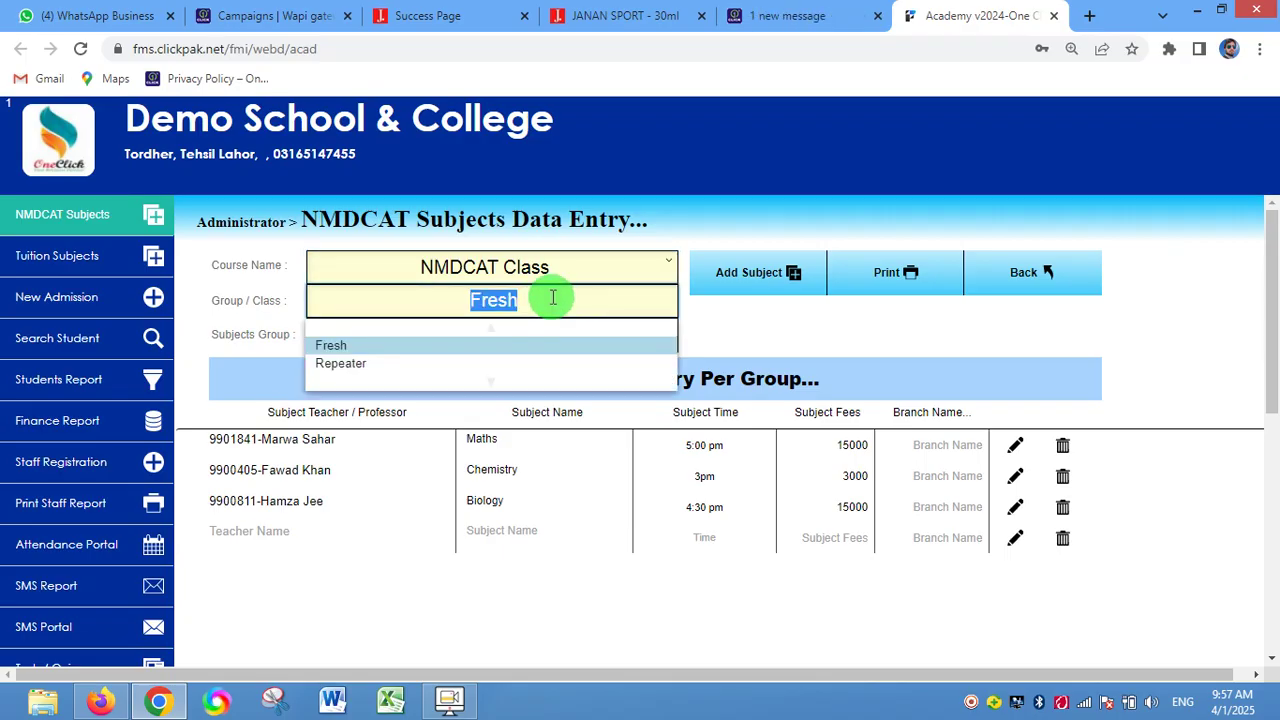
left_click(683, 320)
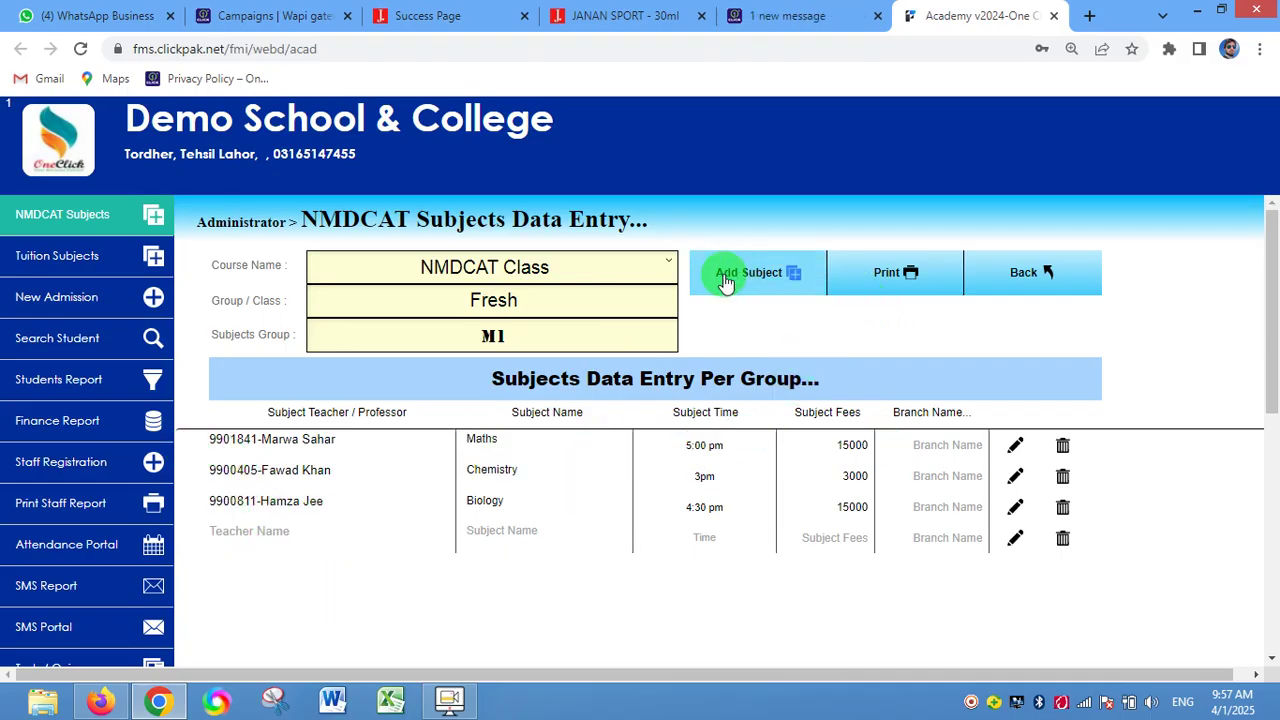
- Add a new subject named Physics to the M1 group and move to its Time field
left_click(760, 287)
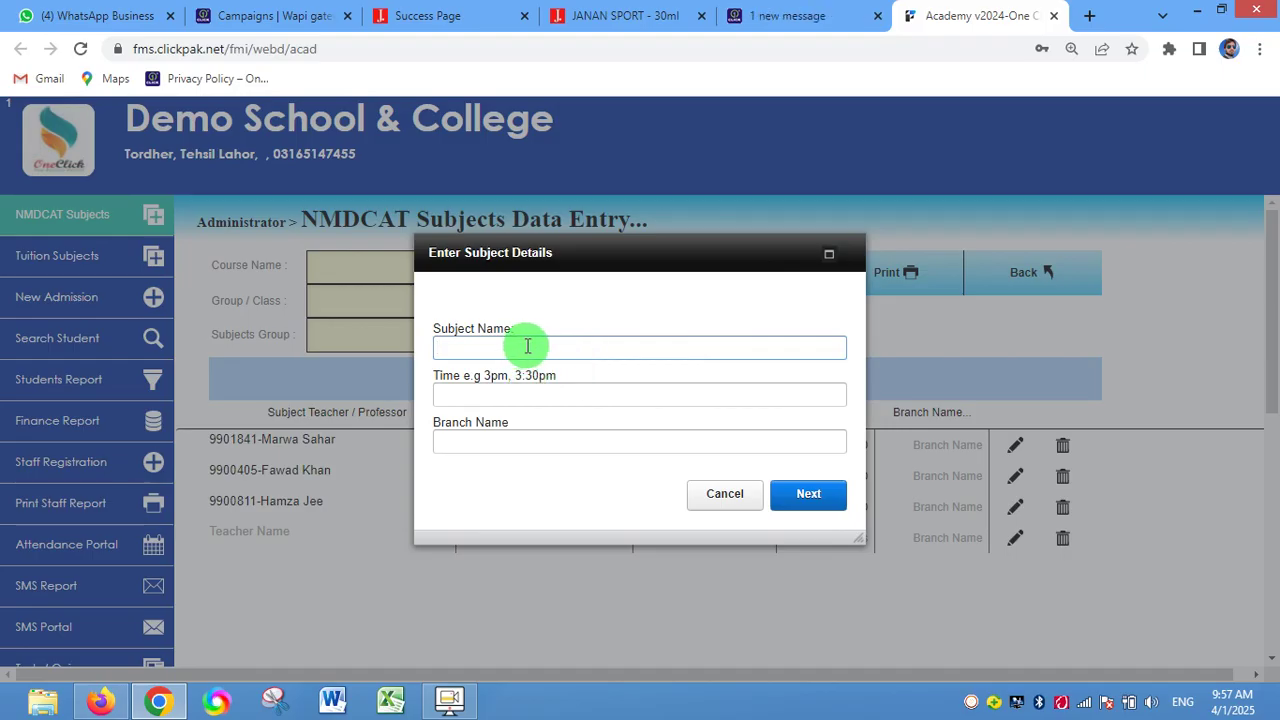
type("Physics")
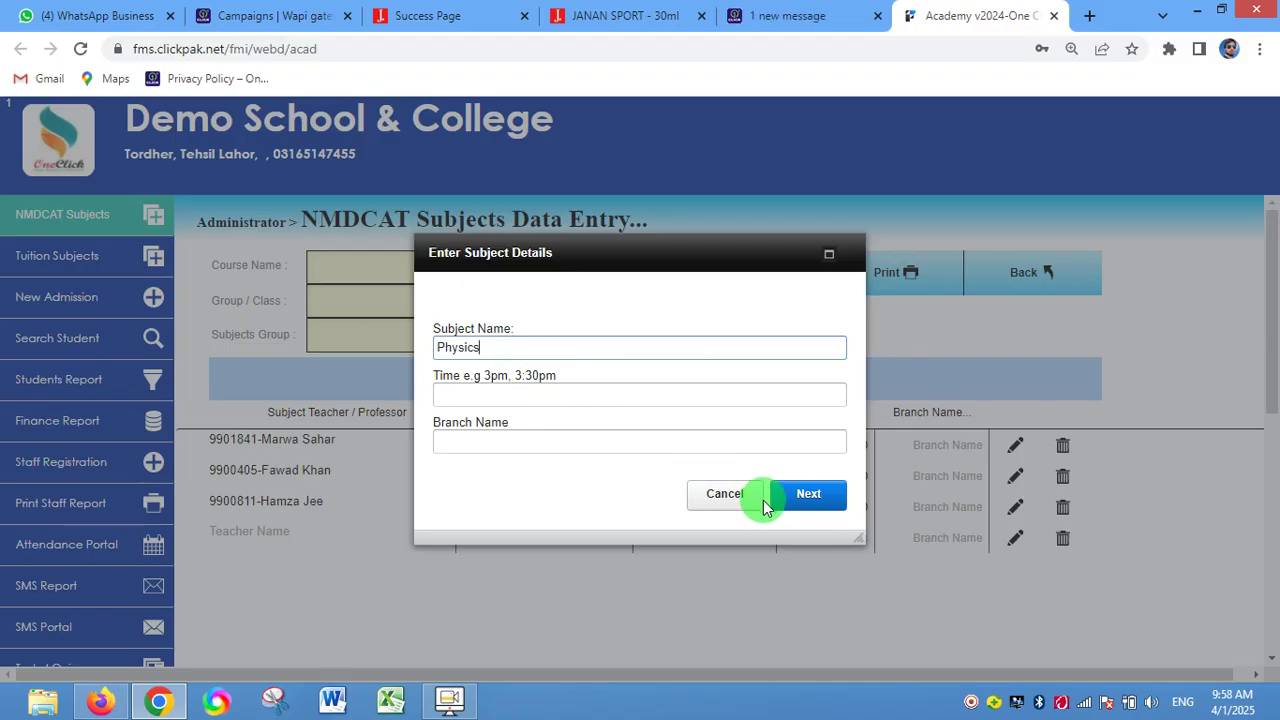
left_click(473, 397)
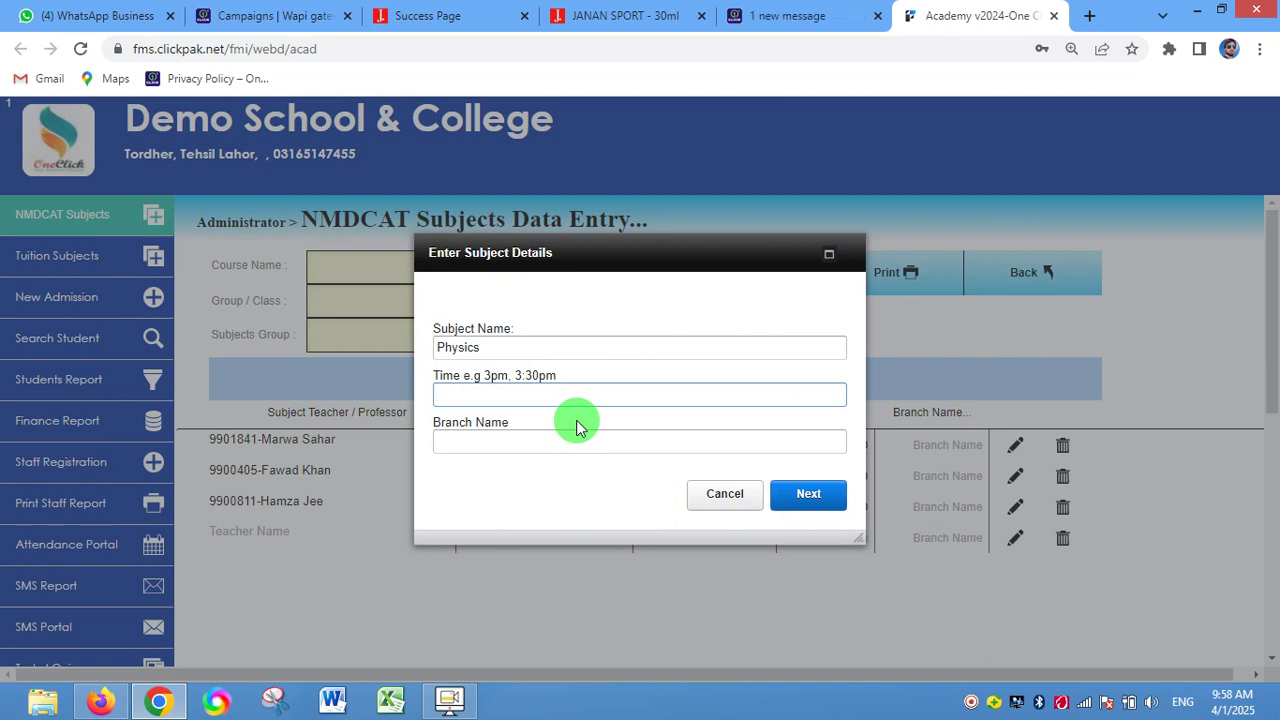
- Give Physics the time 4pm to 5pm and the branch Boys Branch
type("4pm to 5pm")
left_click(543, 449)
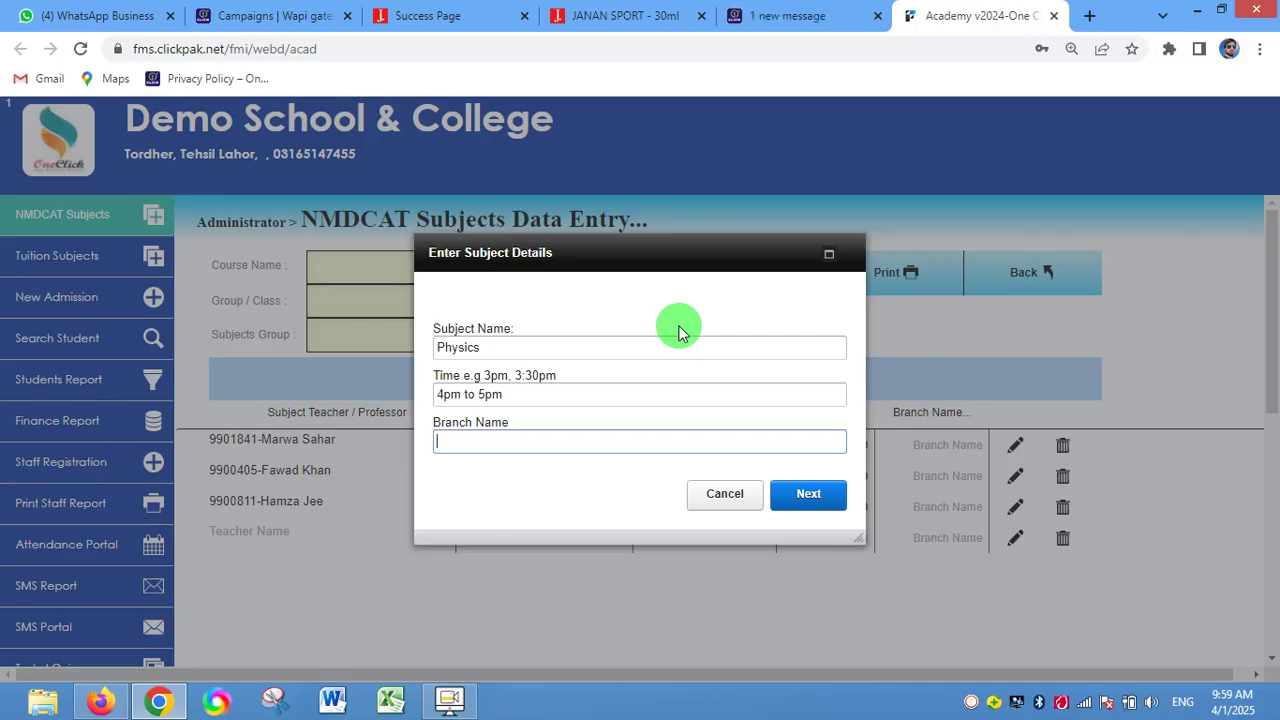
type("ys Branch")
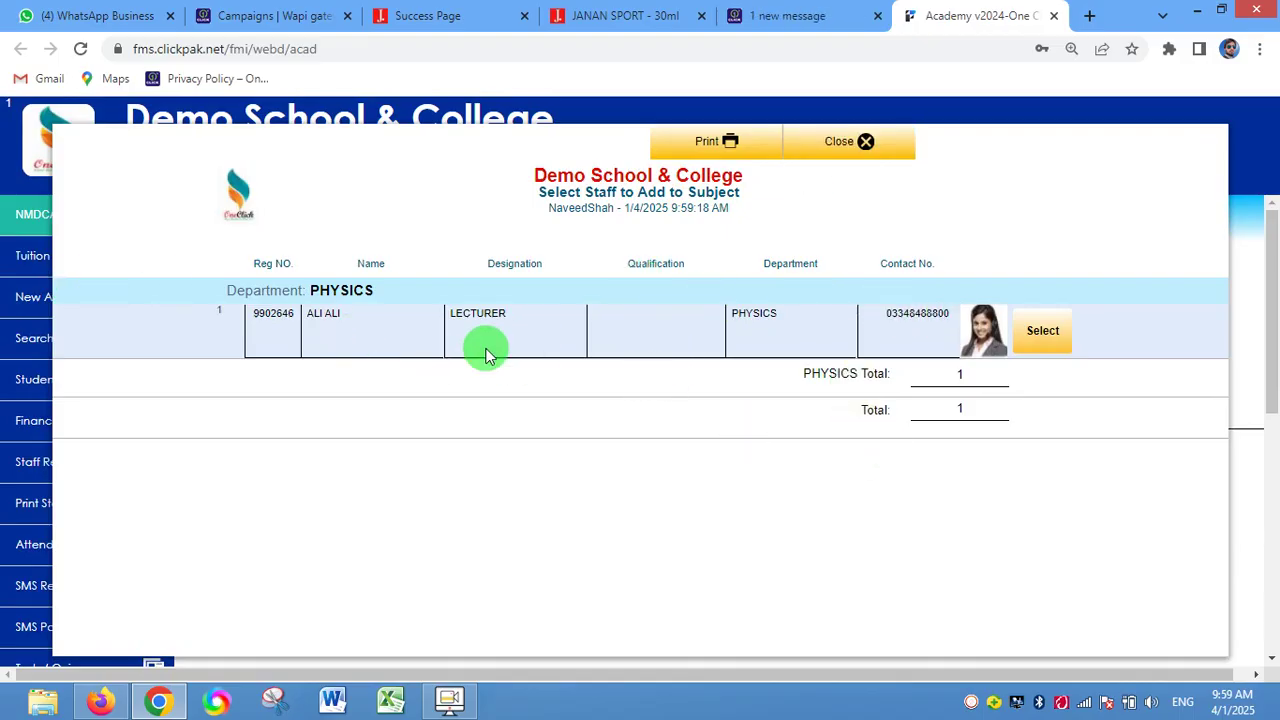
- Close the Select Staff popup without assigning any teacher to Physics
left_click(866, 148)
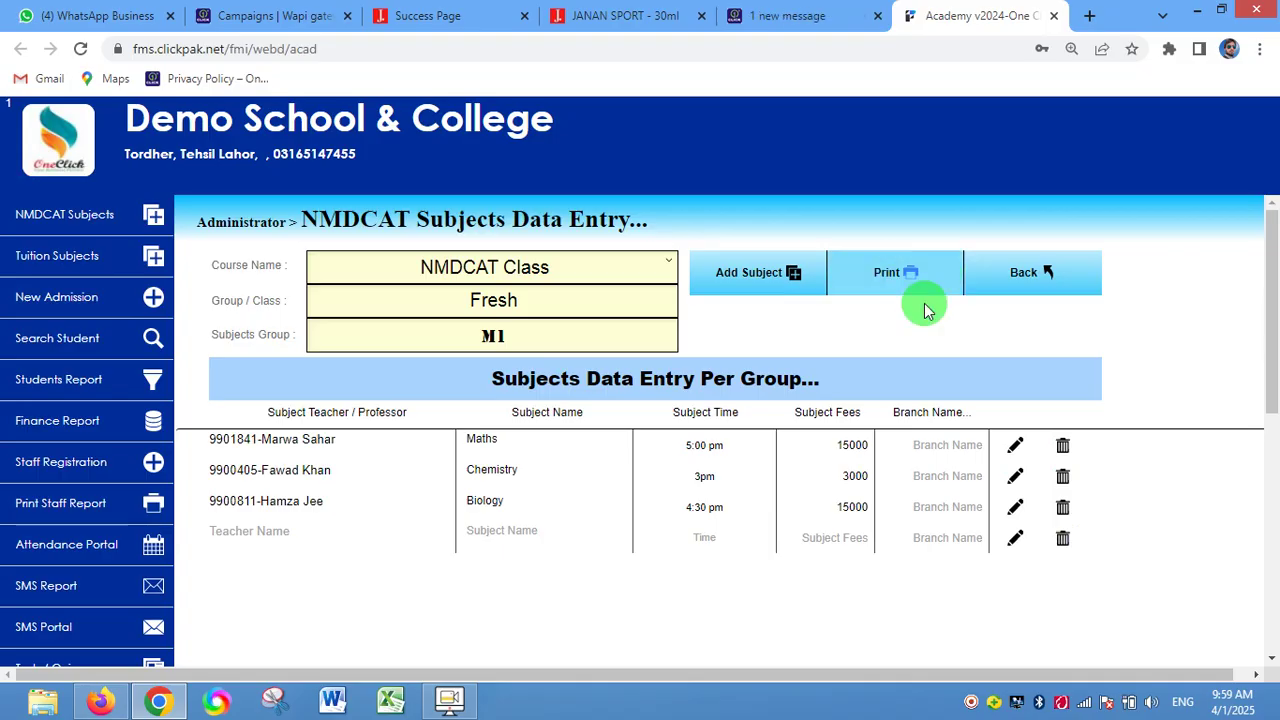
scroll(57, 402, "down", 1)
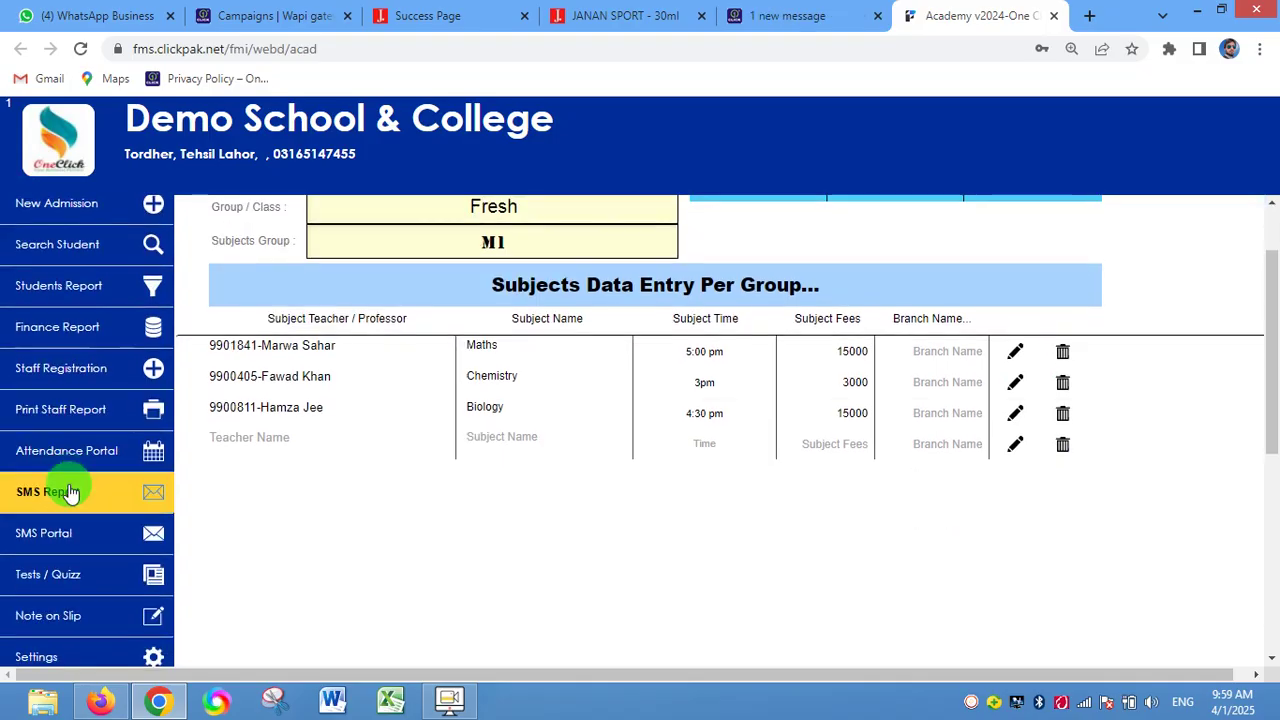
left_click(80, 372)
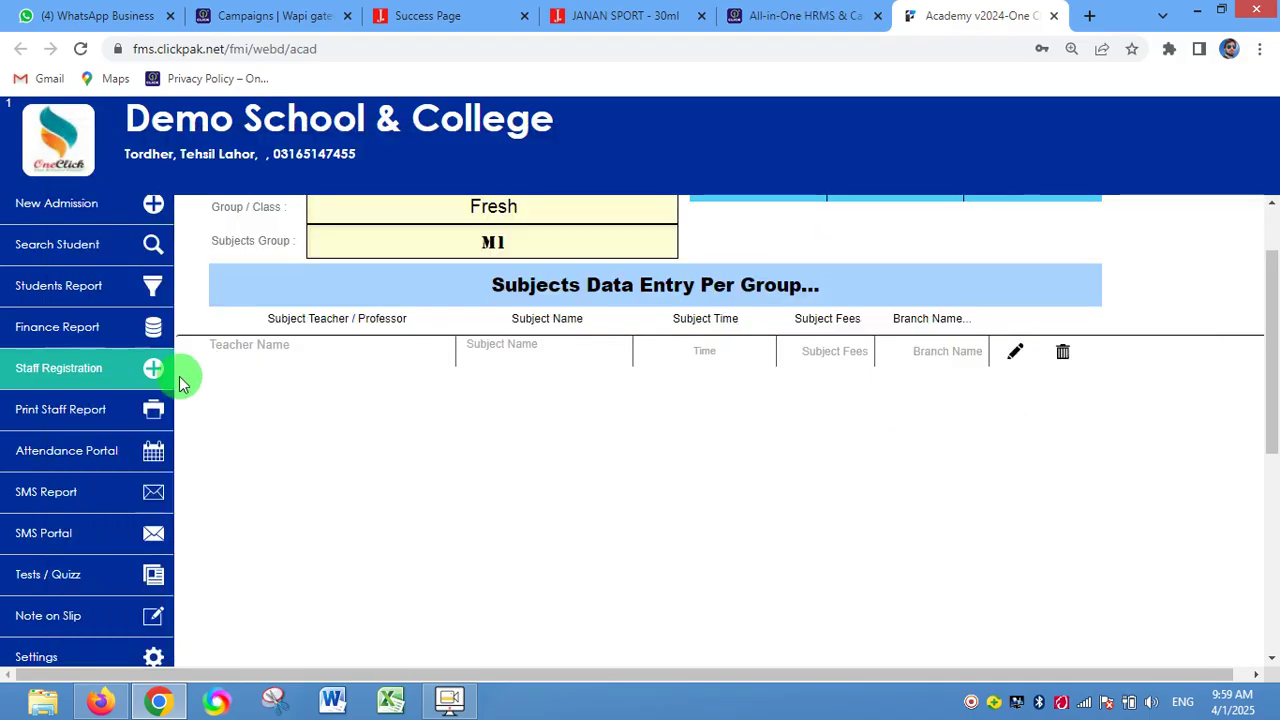
scroll(210, 258, "up", 1)
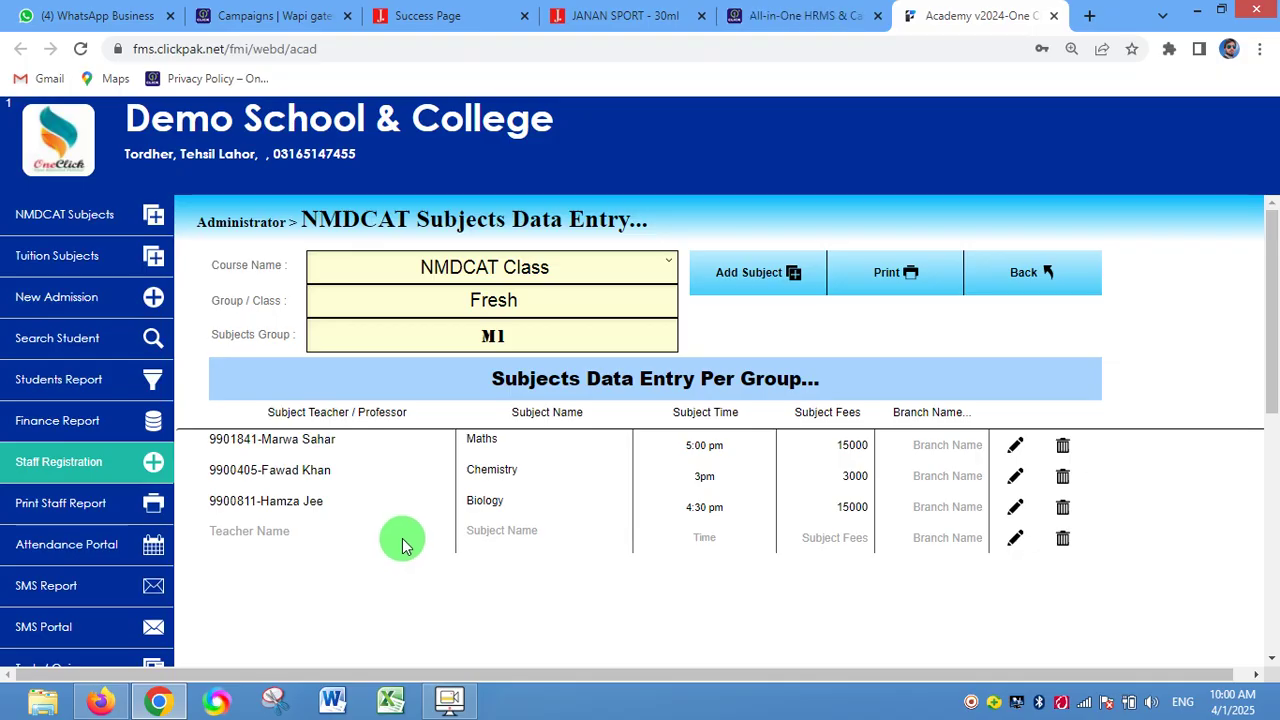
- Open the Tuition Subjects Data Entry page for the NMDCAT Class, Fresh group
left_click(101, 232)
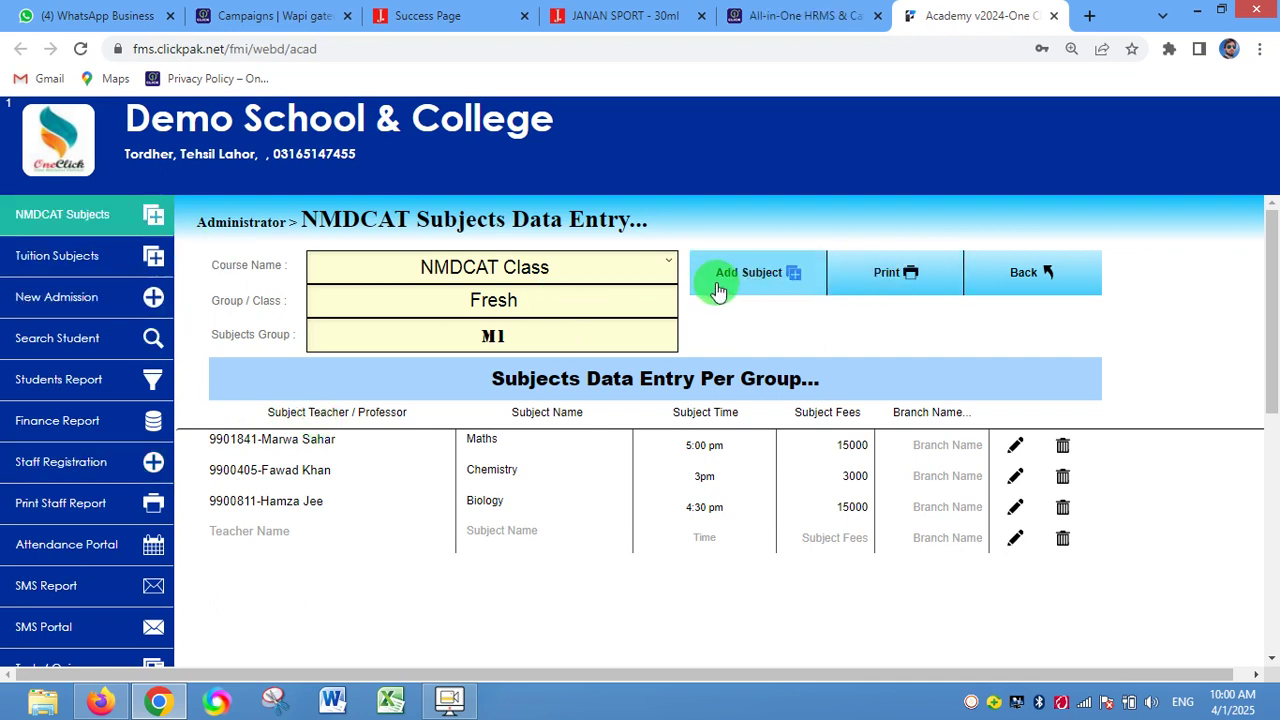
left_click(76, 268)
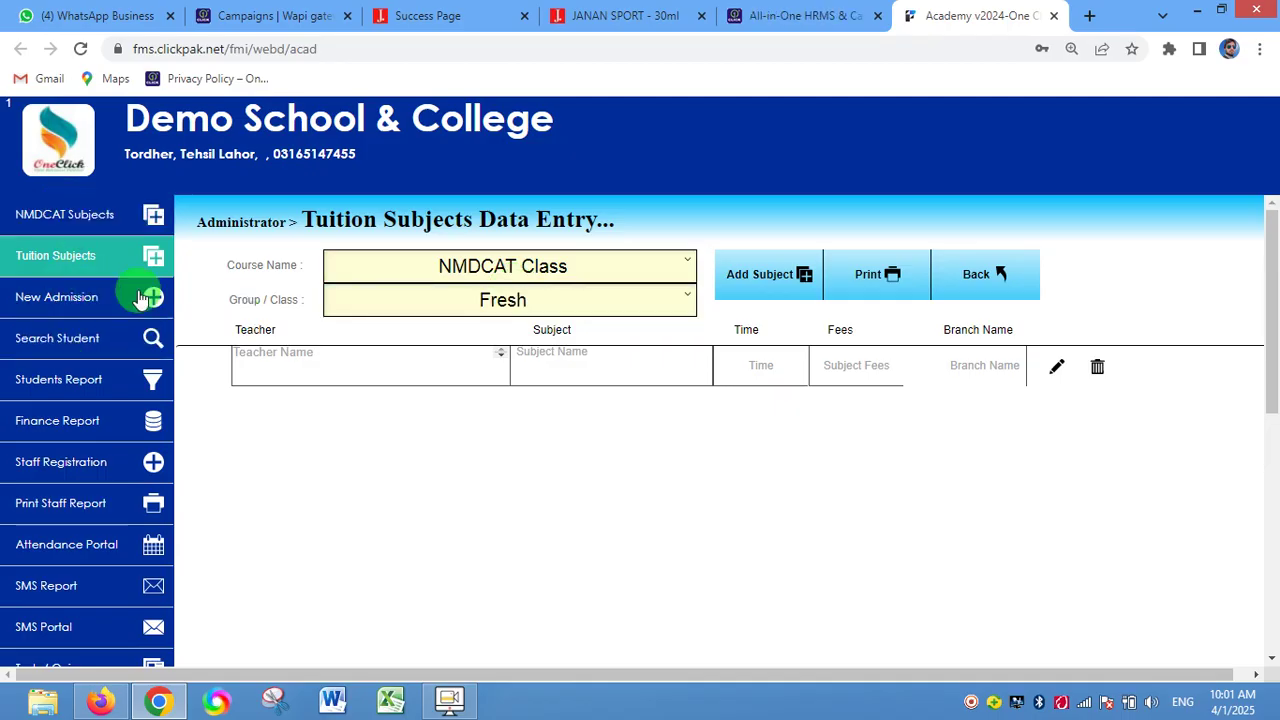
- Review the NMDCAT subjects per group, then start a new admission at Course Selection
left_click(100, 212)
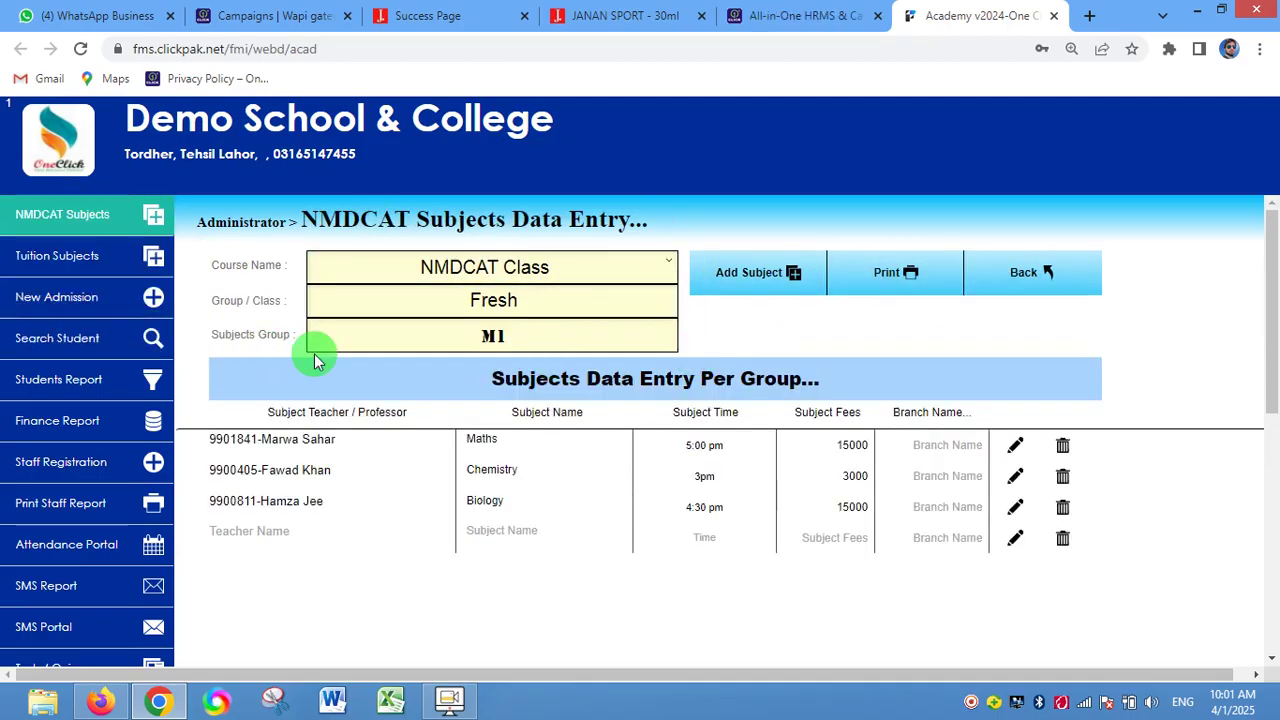
left_click(93, 305)
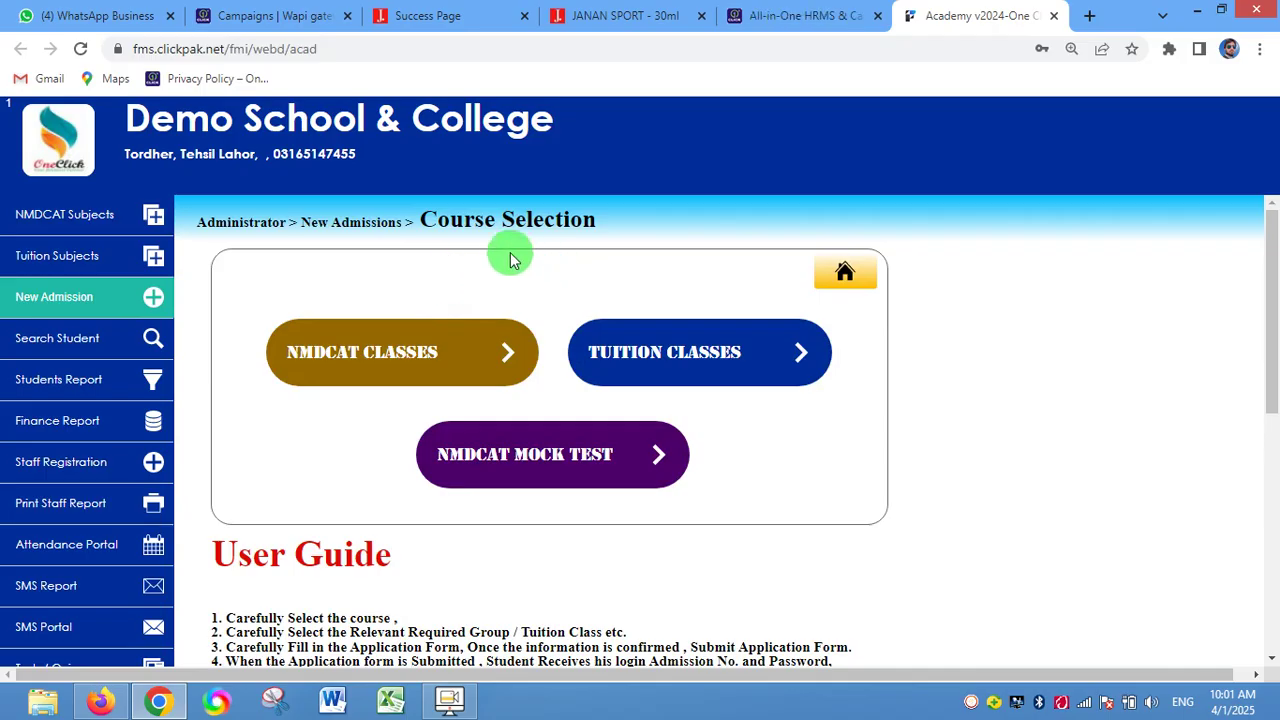
- Choose NMDCAT Classes as the course for the new admission
scroll(504, 255, "down", 1)
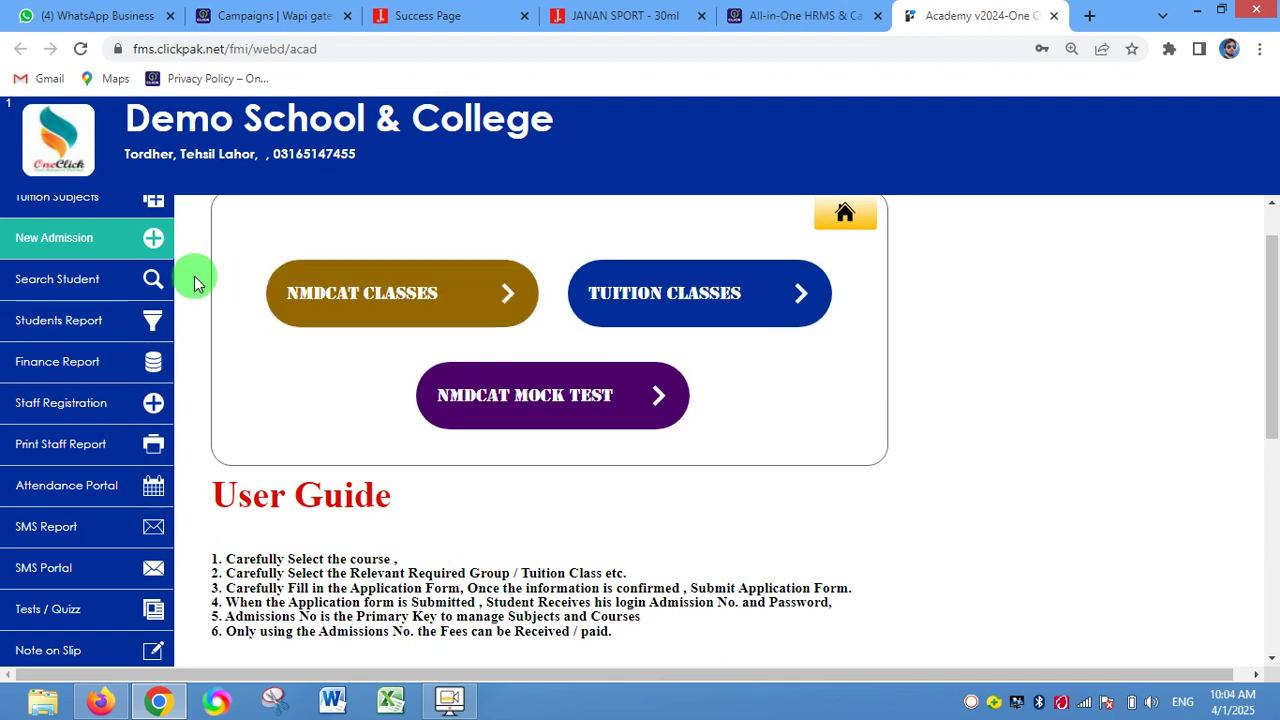
left_click(509, 316)
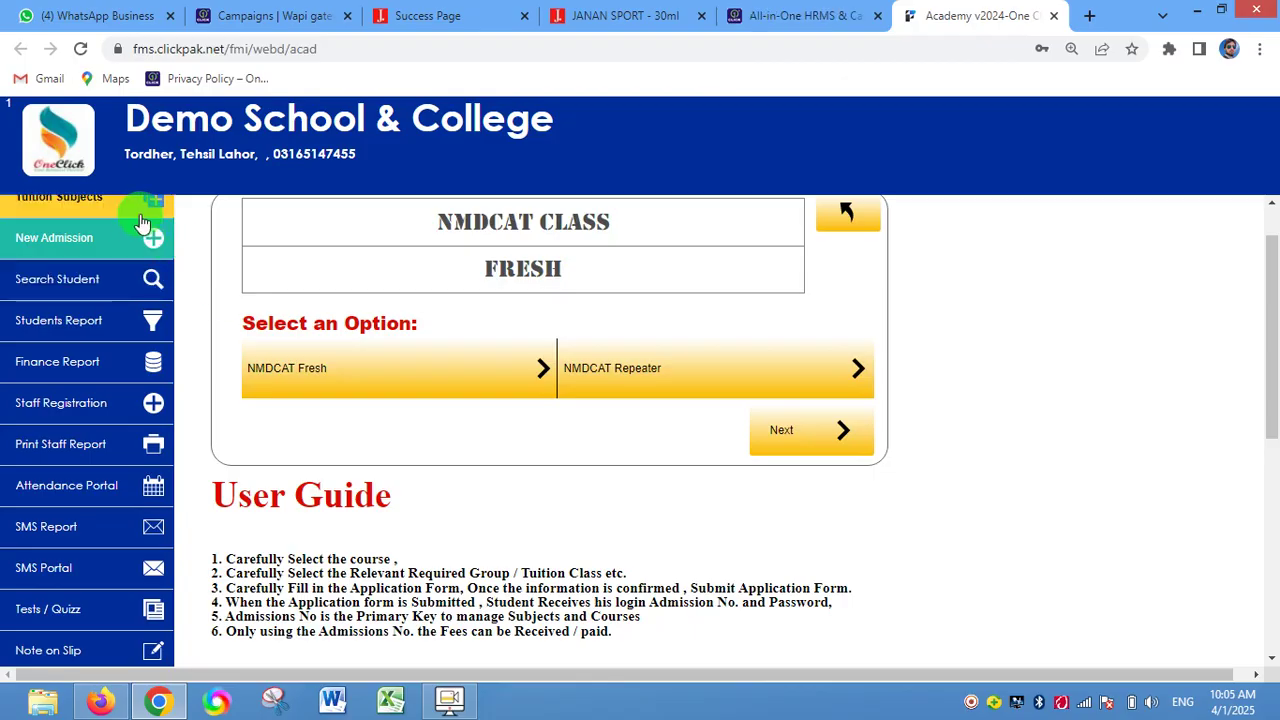
- Select NMDCAT Repeater as the class option and continue to subject selection
scroll(171, 271, "up", 1)
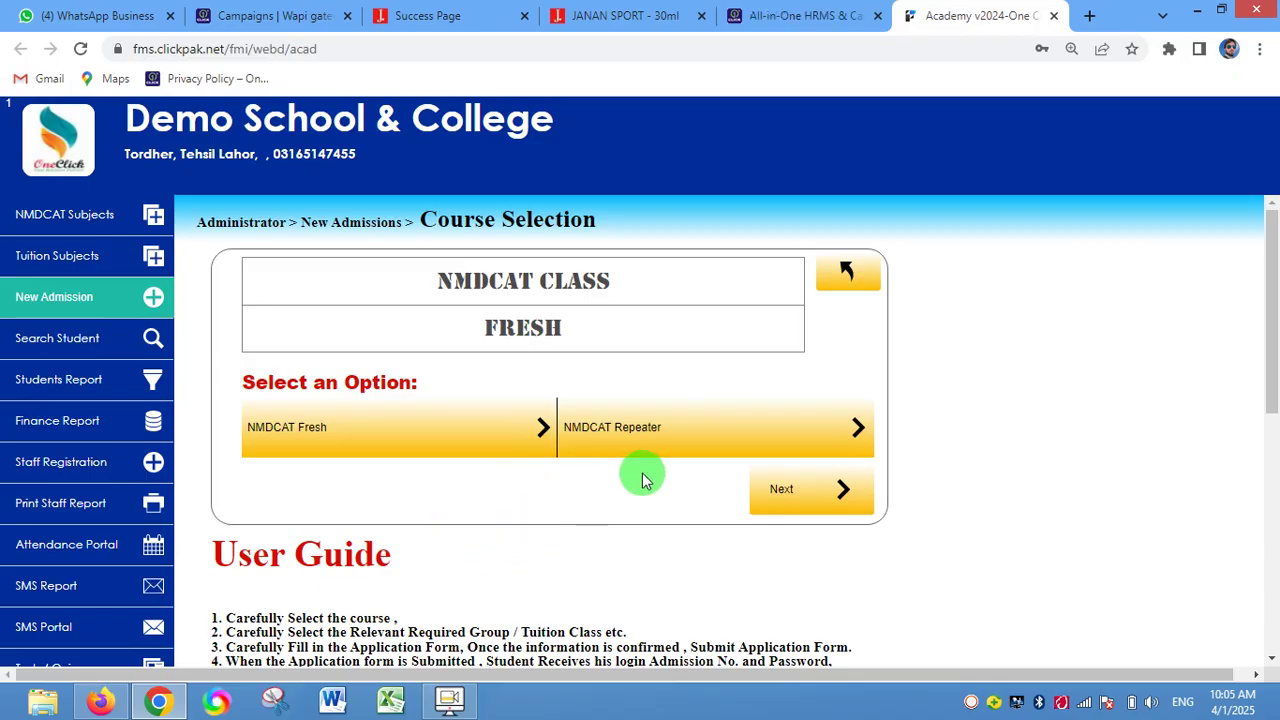
left_click(760, 438)
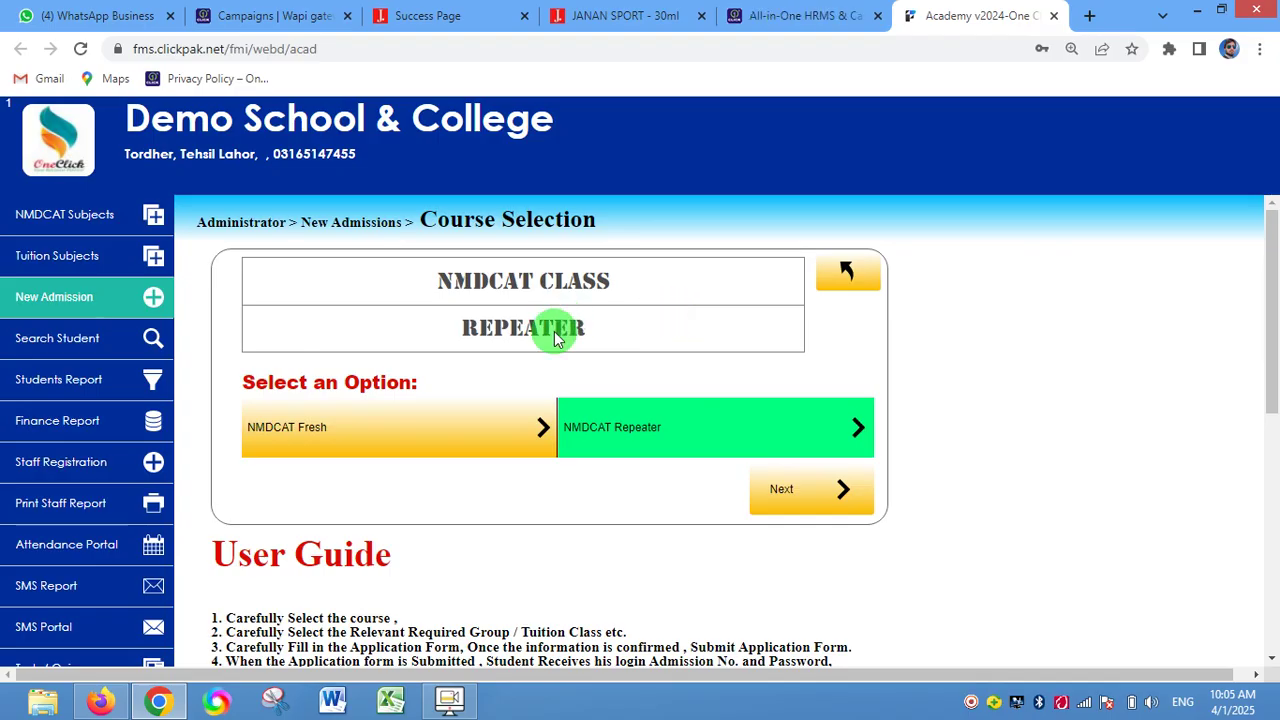
left_click(450, 430)
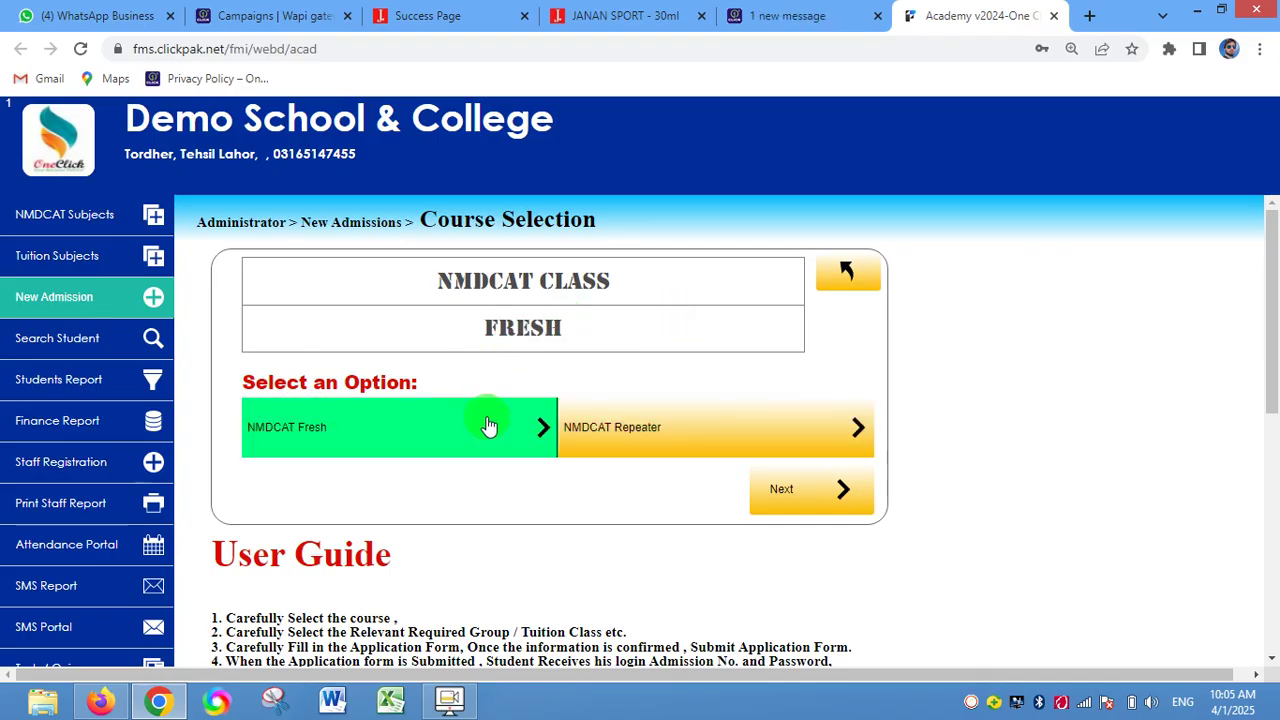
left_click(686, 427)
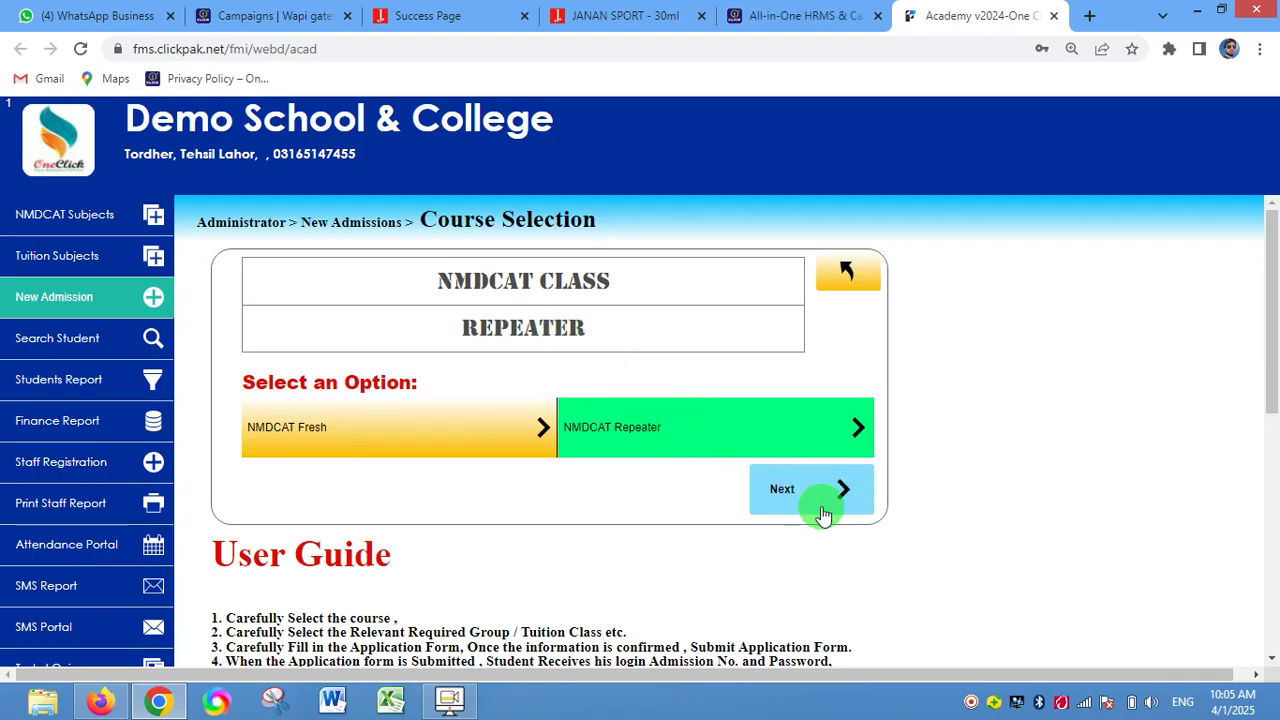
left_click(845, 500)
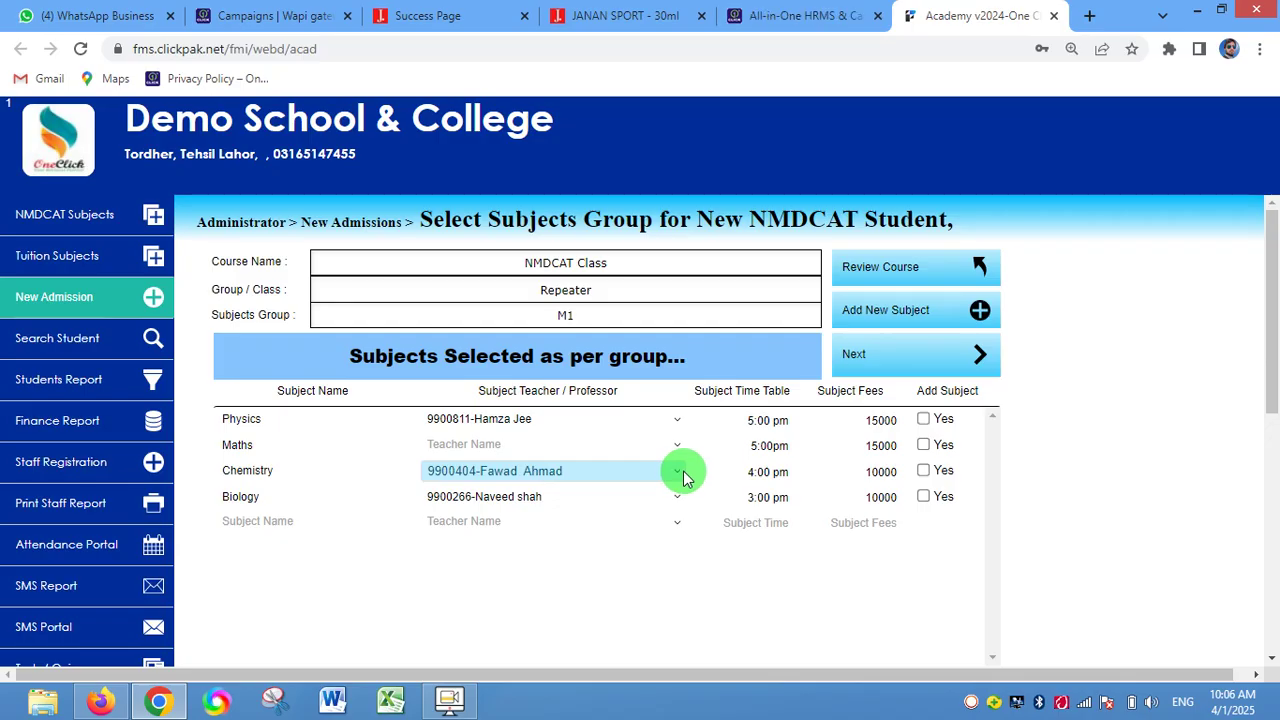
- Load the Repeater M1 subject group listing Physics, Maths, Chemistry and Biology with teachers and fees
left_click(451, 702)
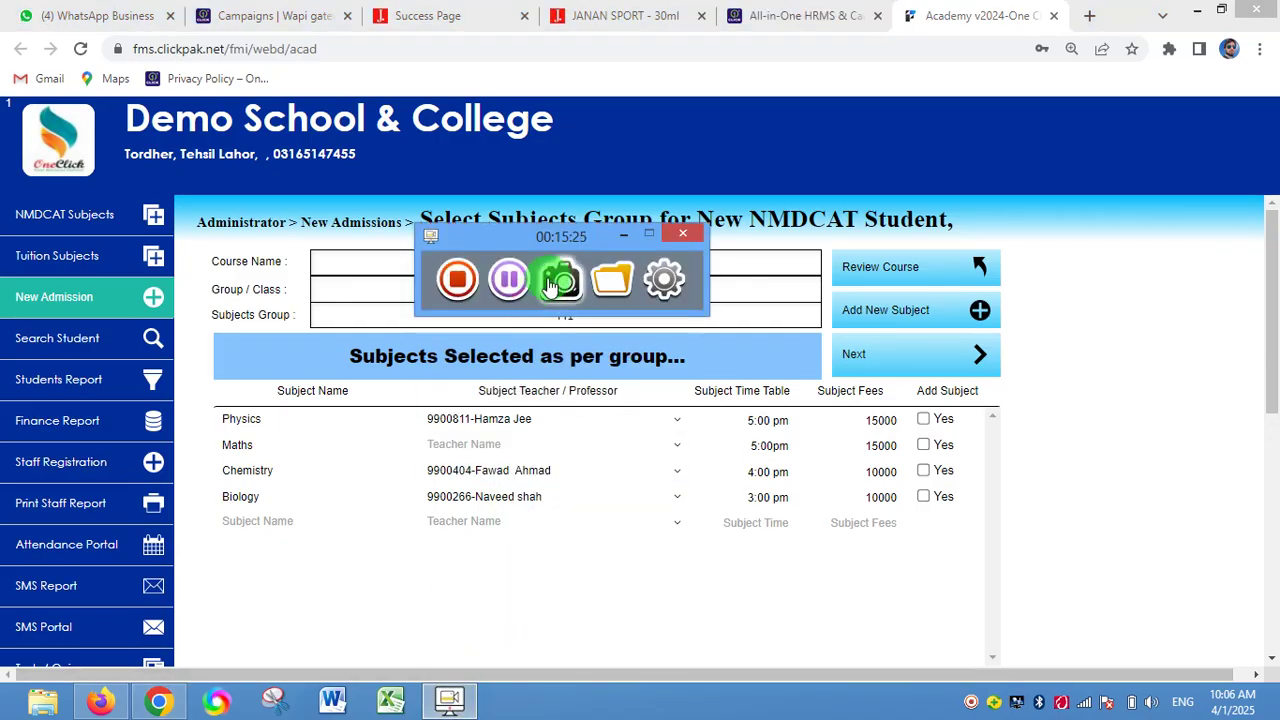
left_click(510, 279)
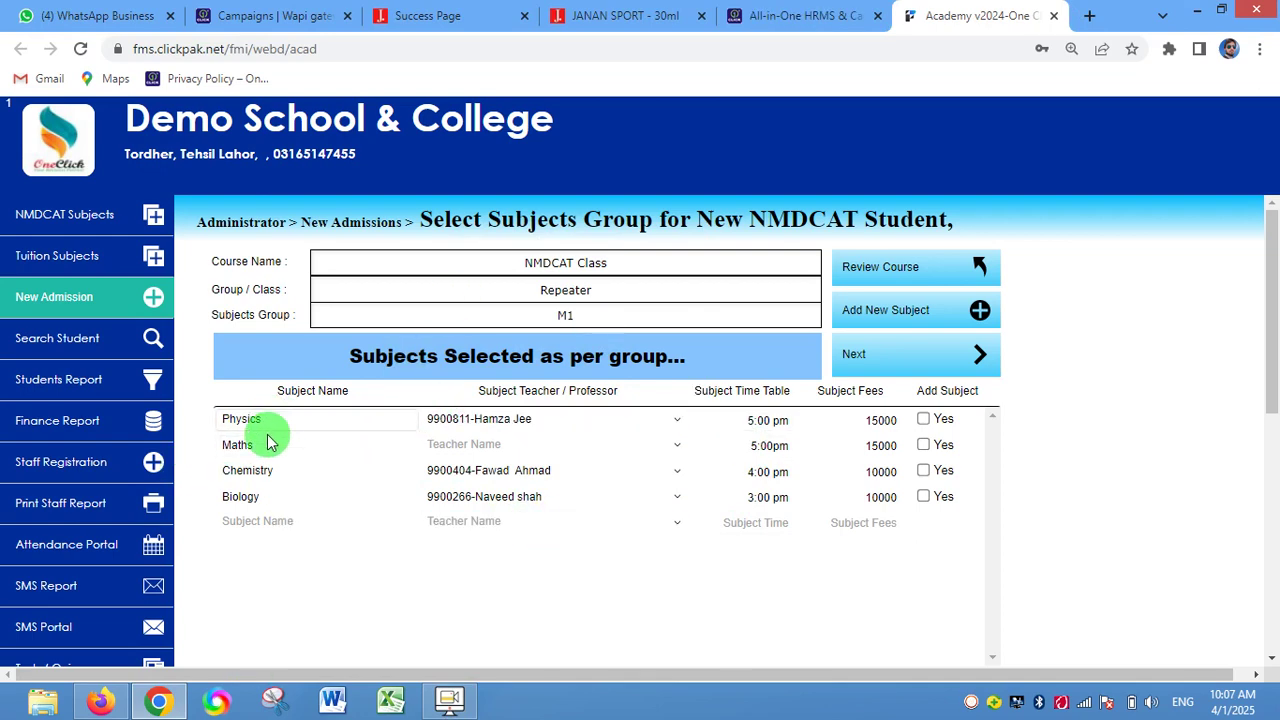
- Assign the listed teacher to the Maths row, then bring up the staff login report
left_click(620, 455)
left_click(646, 437)
left_click(677, 444)
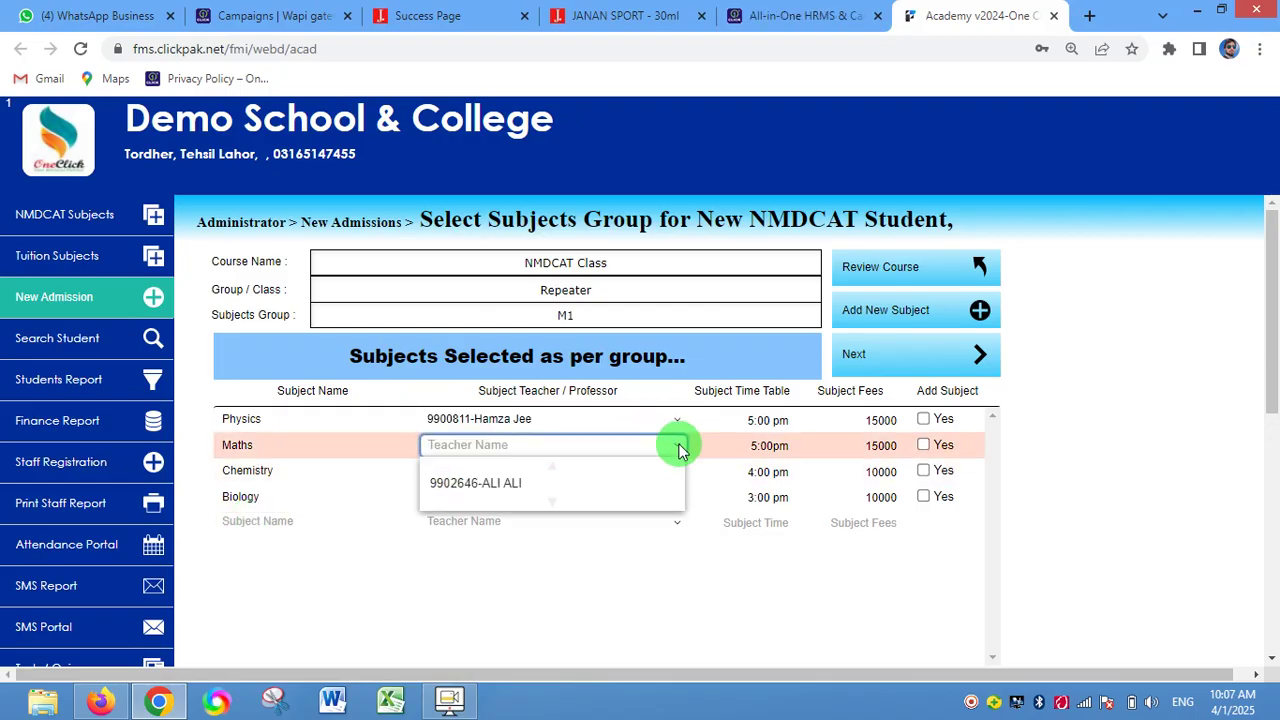
left_click(605, 486)
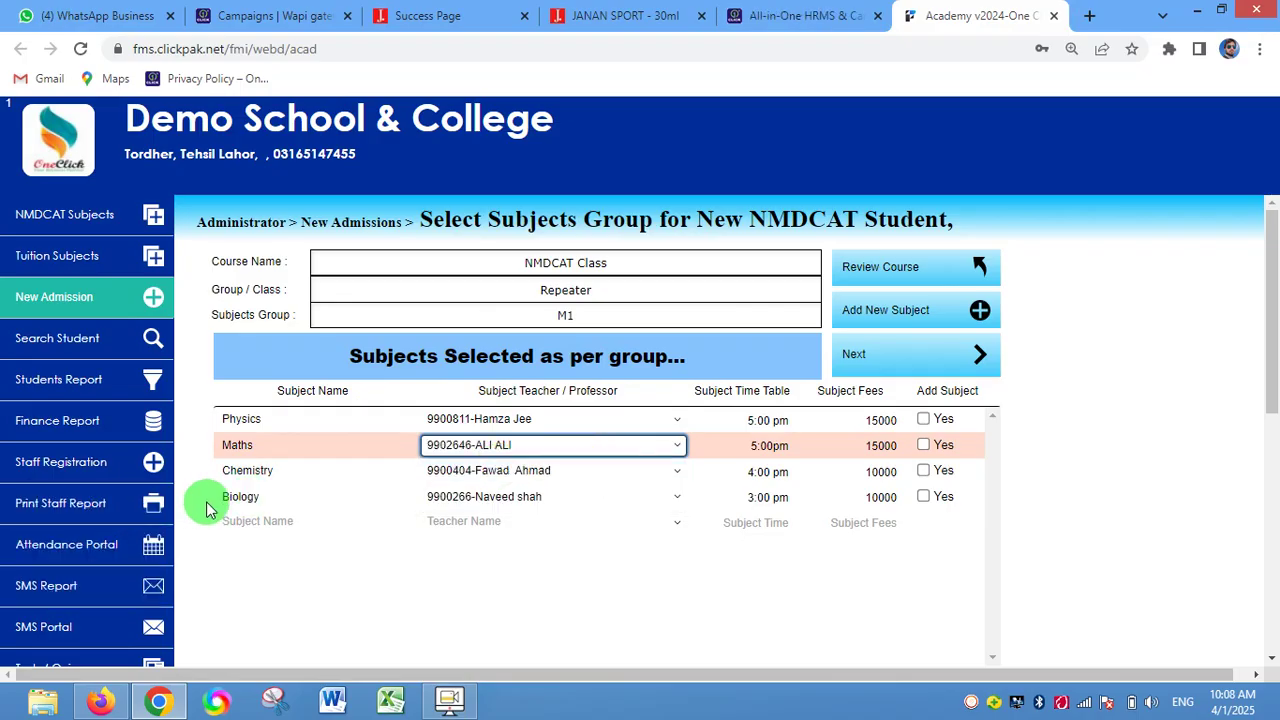
left_click(472, 565)
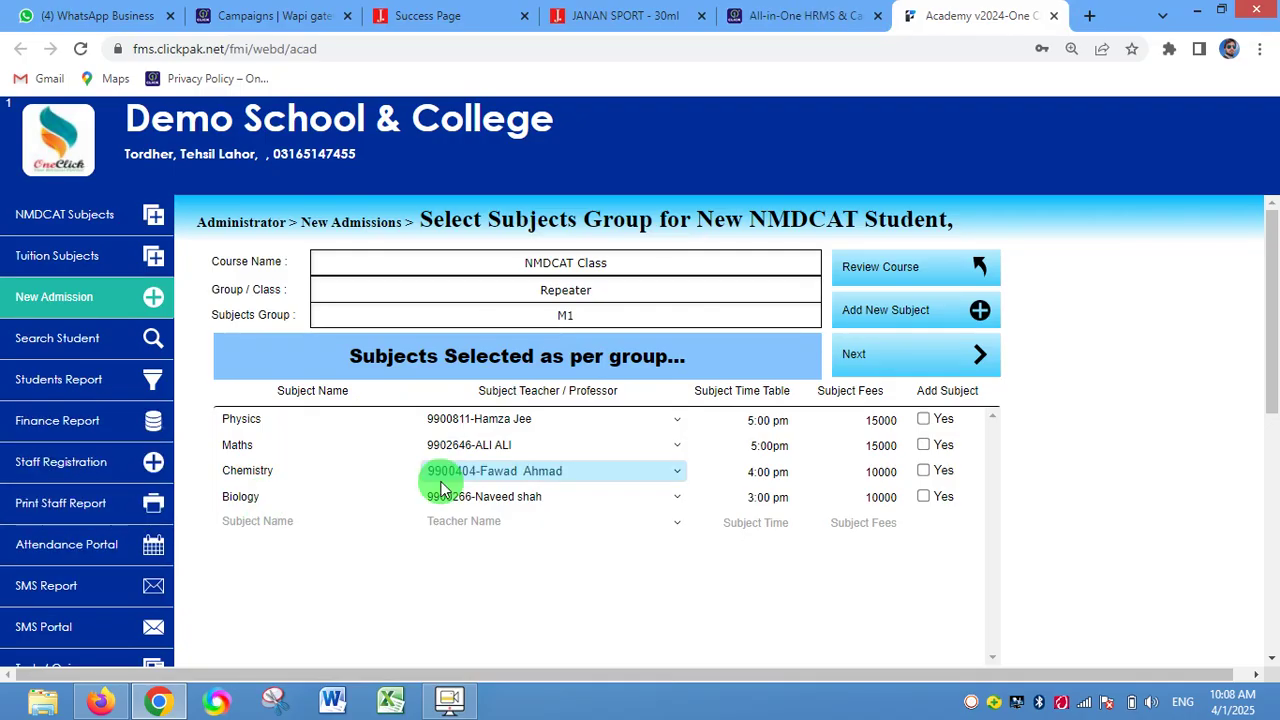
left_click(148, 507)
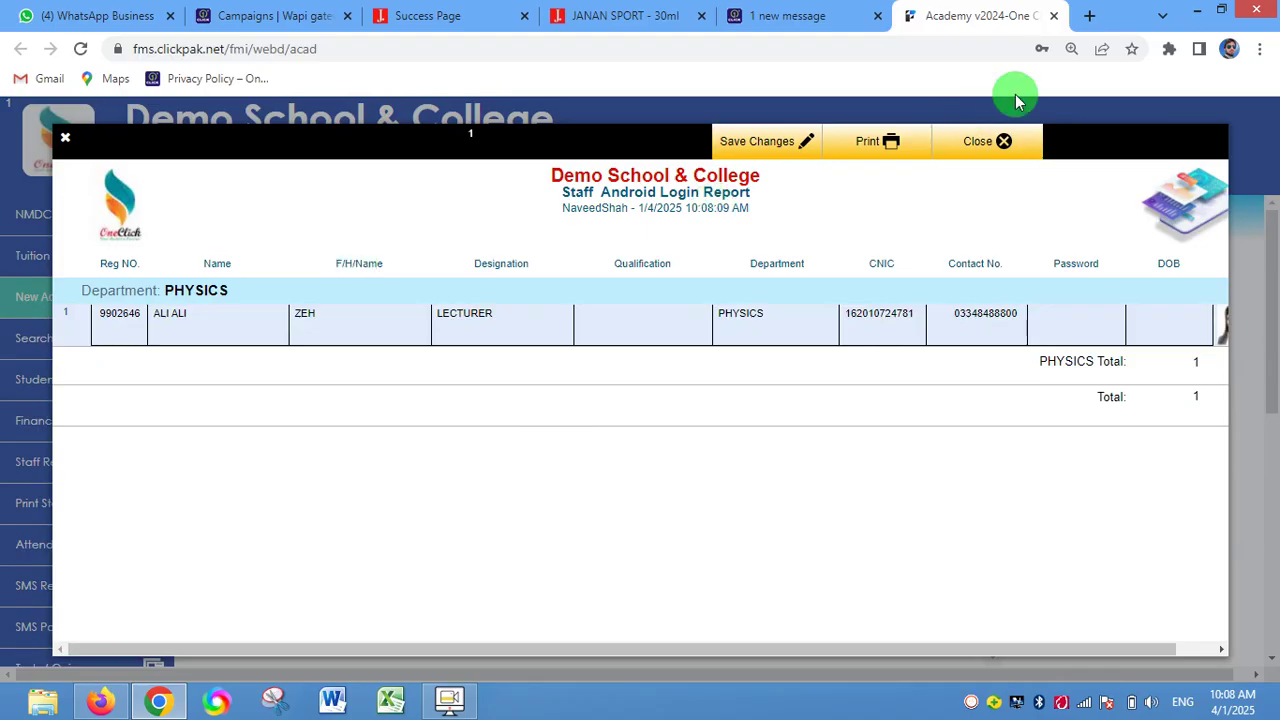
- Close the staff login report and leave Physics with its current teacher
left_click(1000, 147)
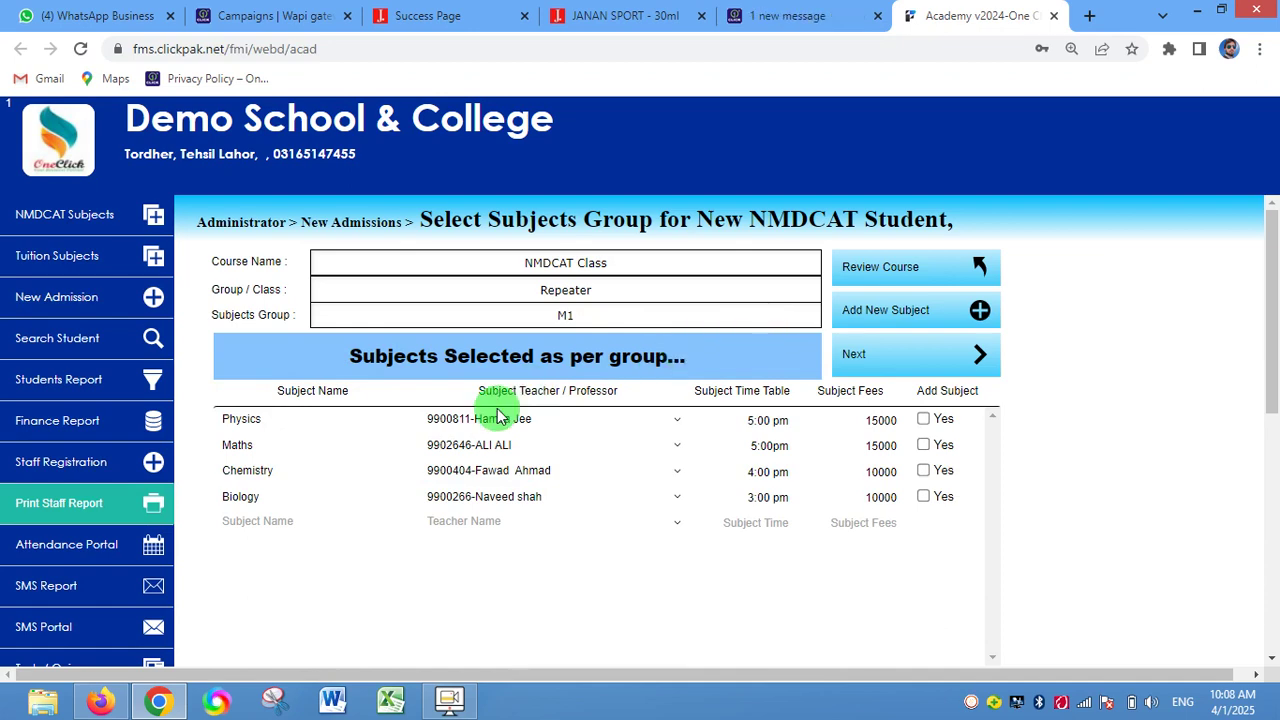
left_click(606, 418)
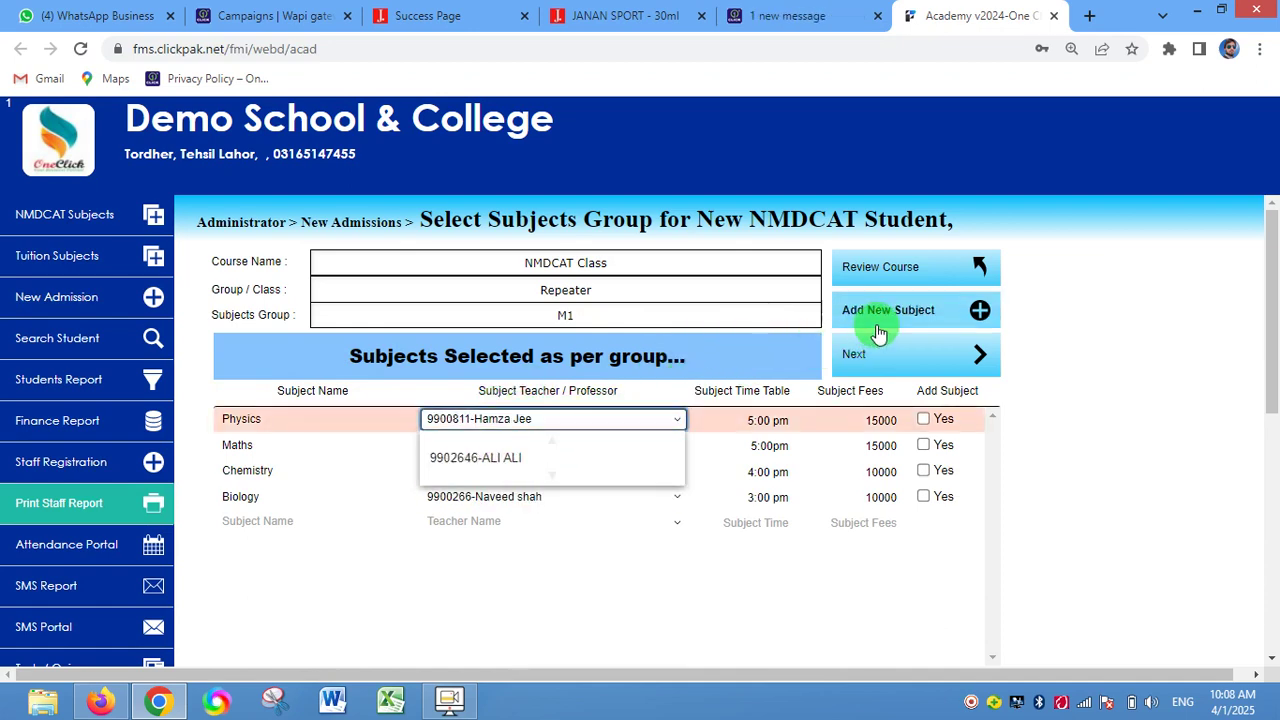
left_click(520, 418)
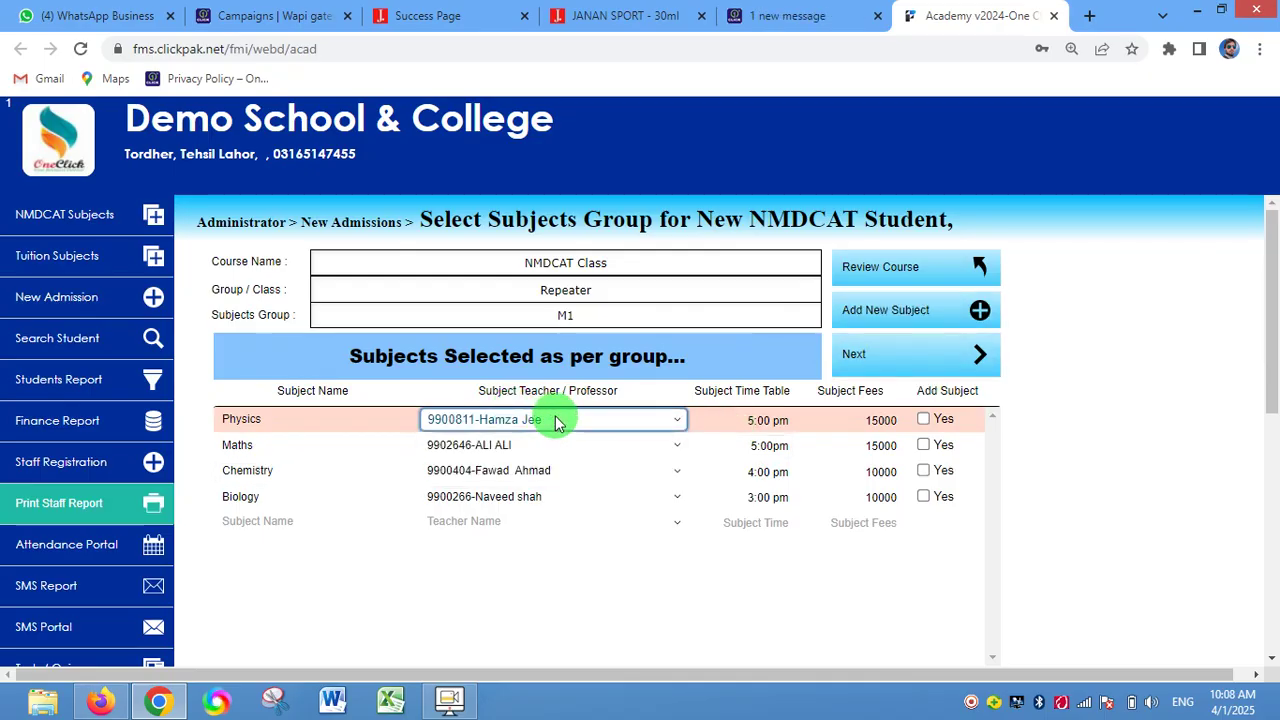
left_click(1103, 345)
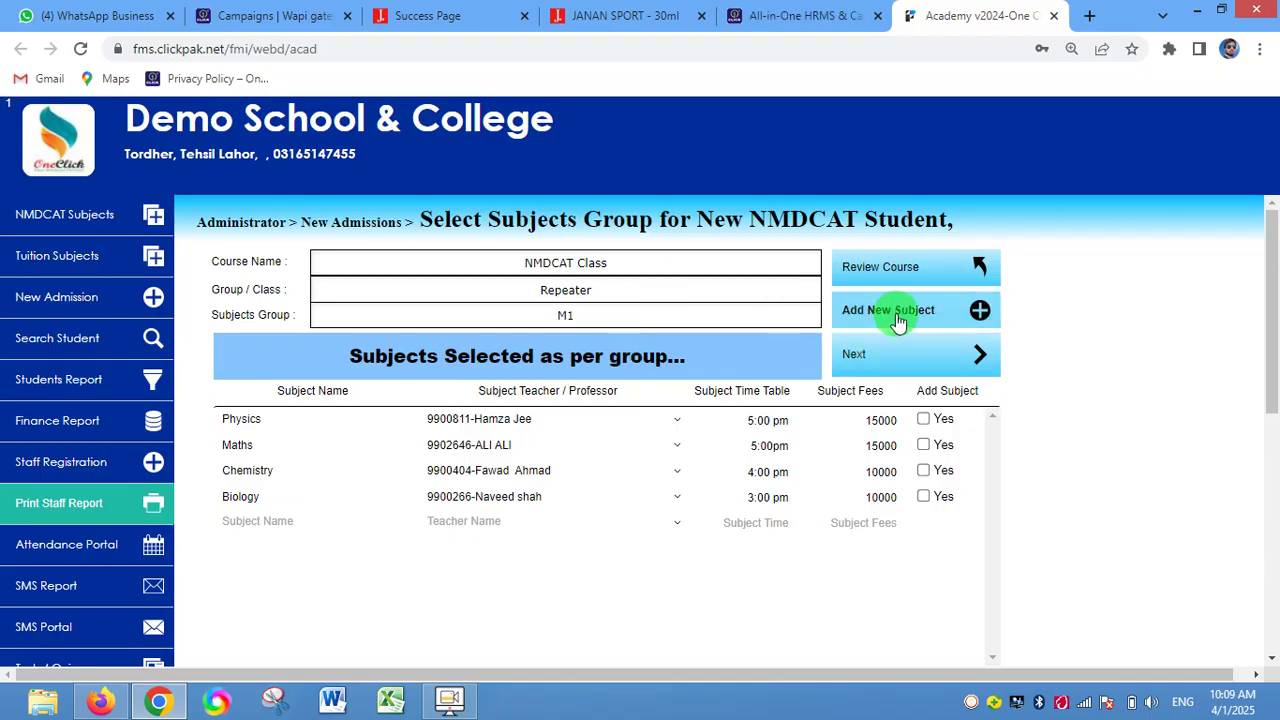
left_click(882, 316)
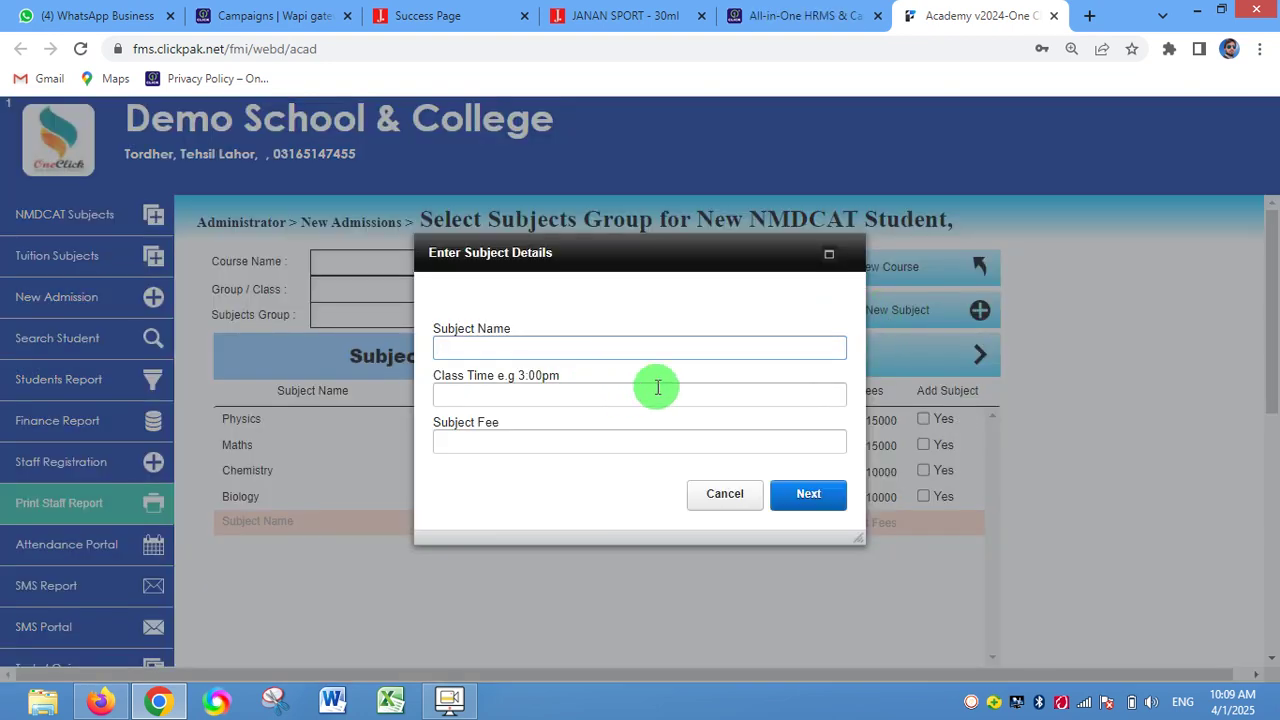
left_click(729, 494)
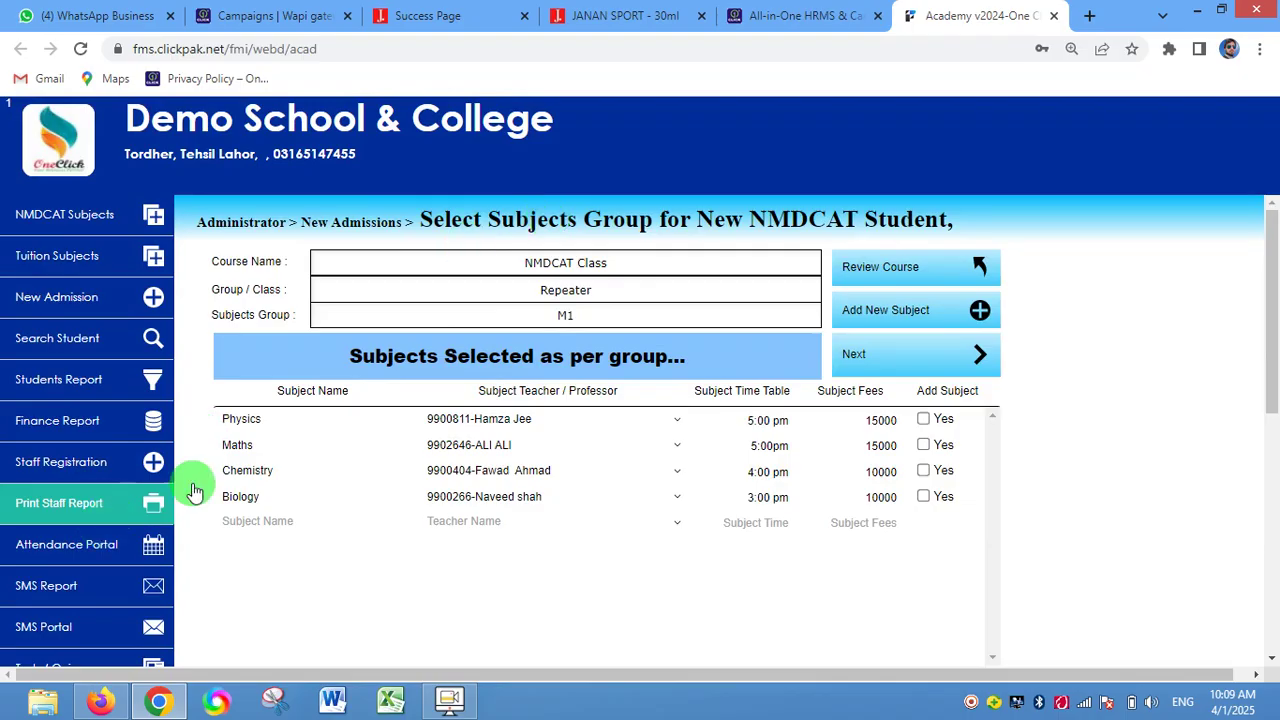
left_click(914, 374)
- On the student profile form, enter the student's full name, father's name and father's CNIC
left_click(275, 440)
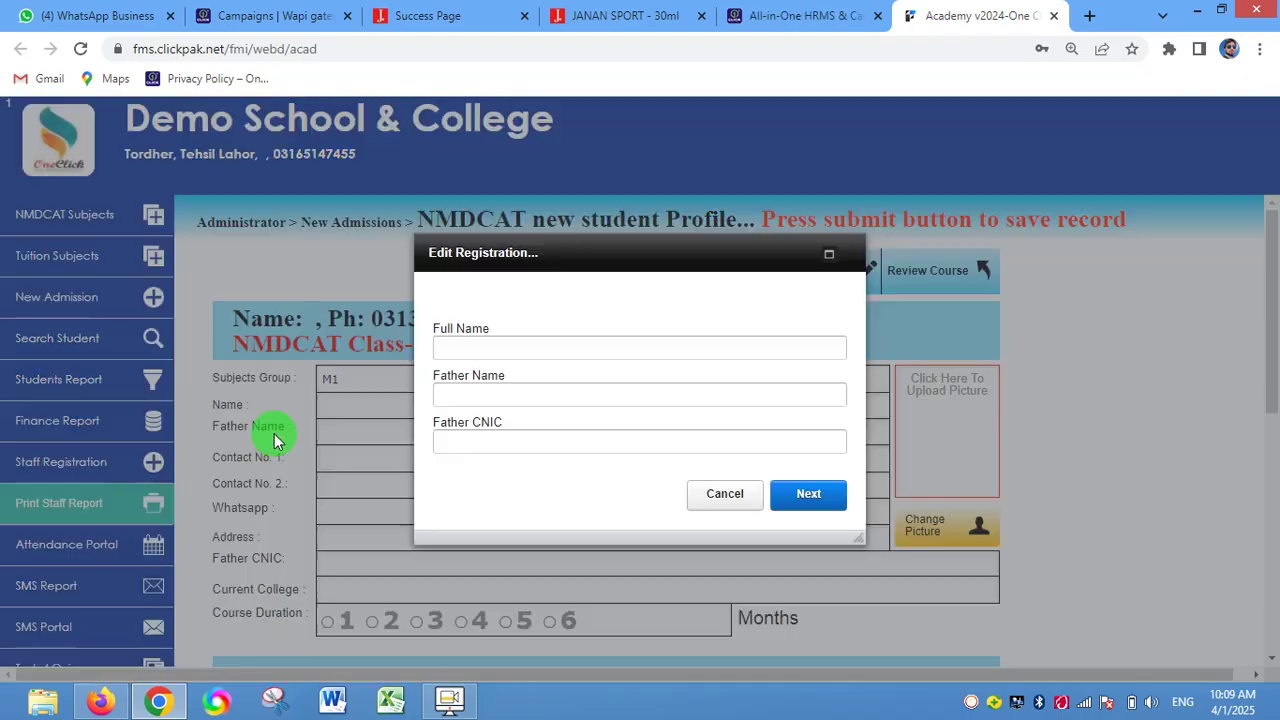
left_click_drag(591, 257, 532, 247)
left_click(410, 338)
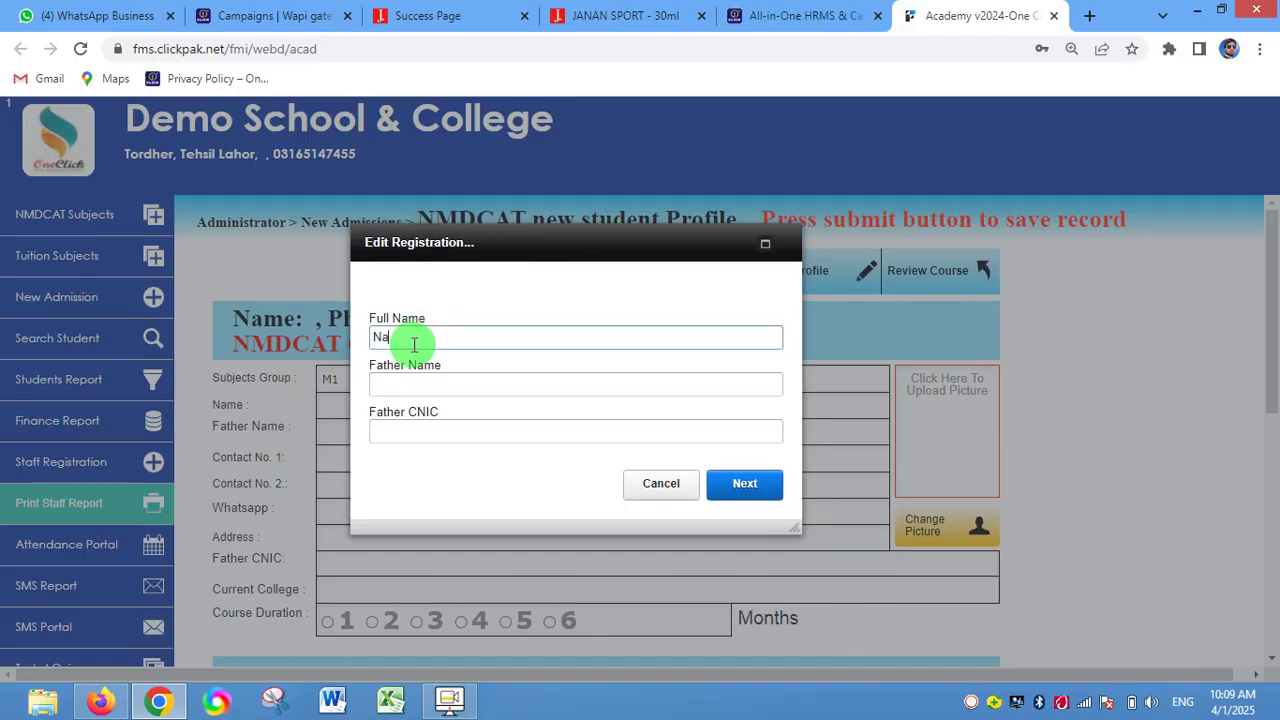
key("Tab")
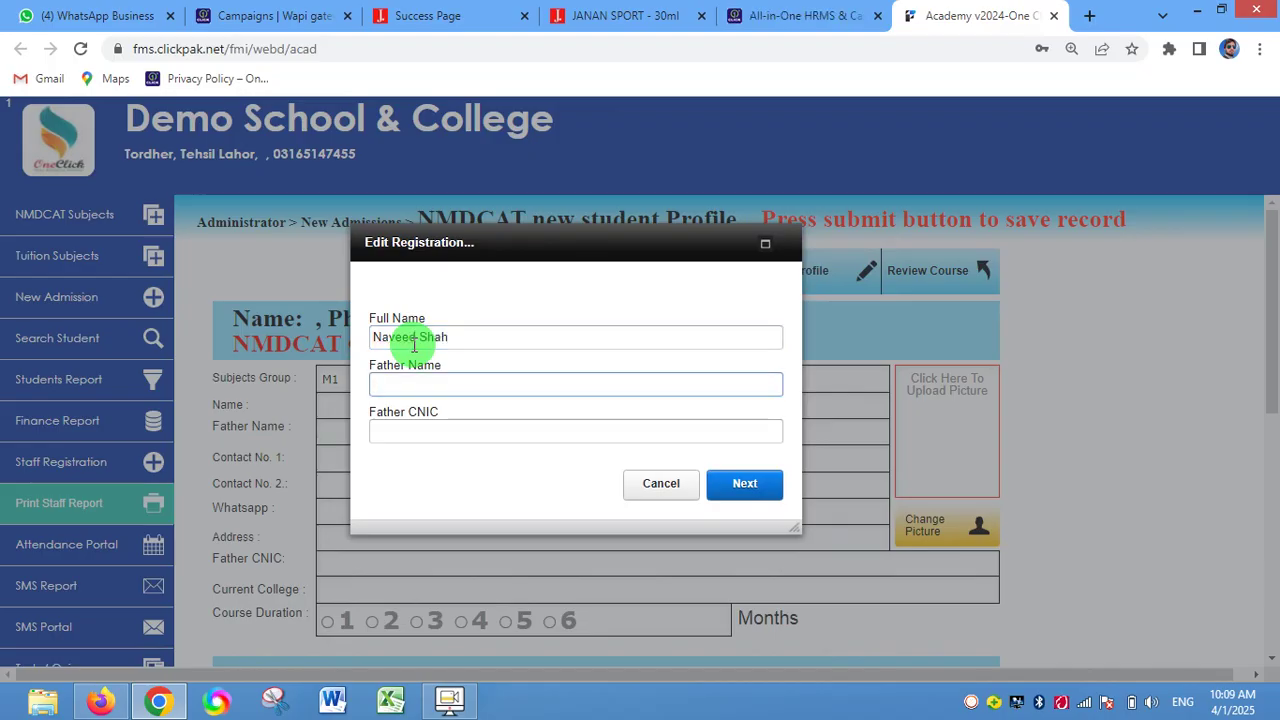
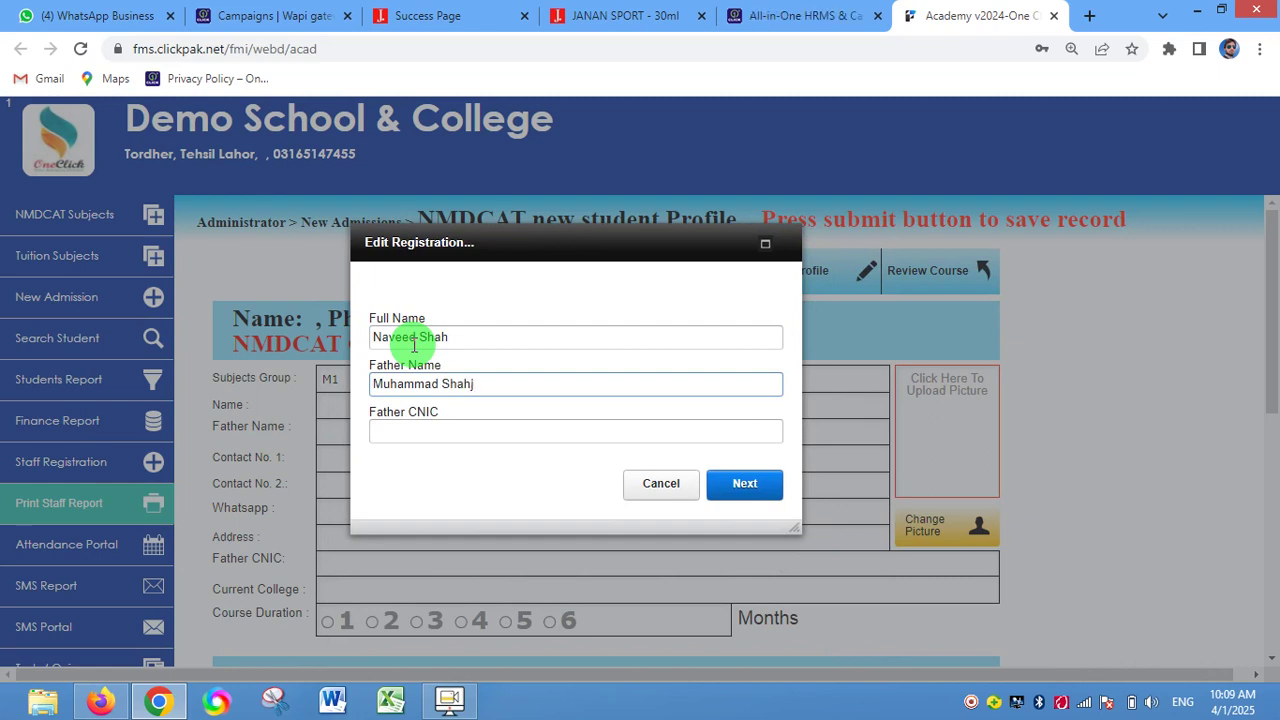
key("Tab")
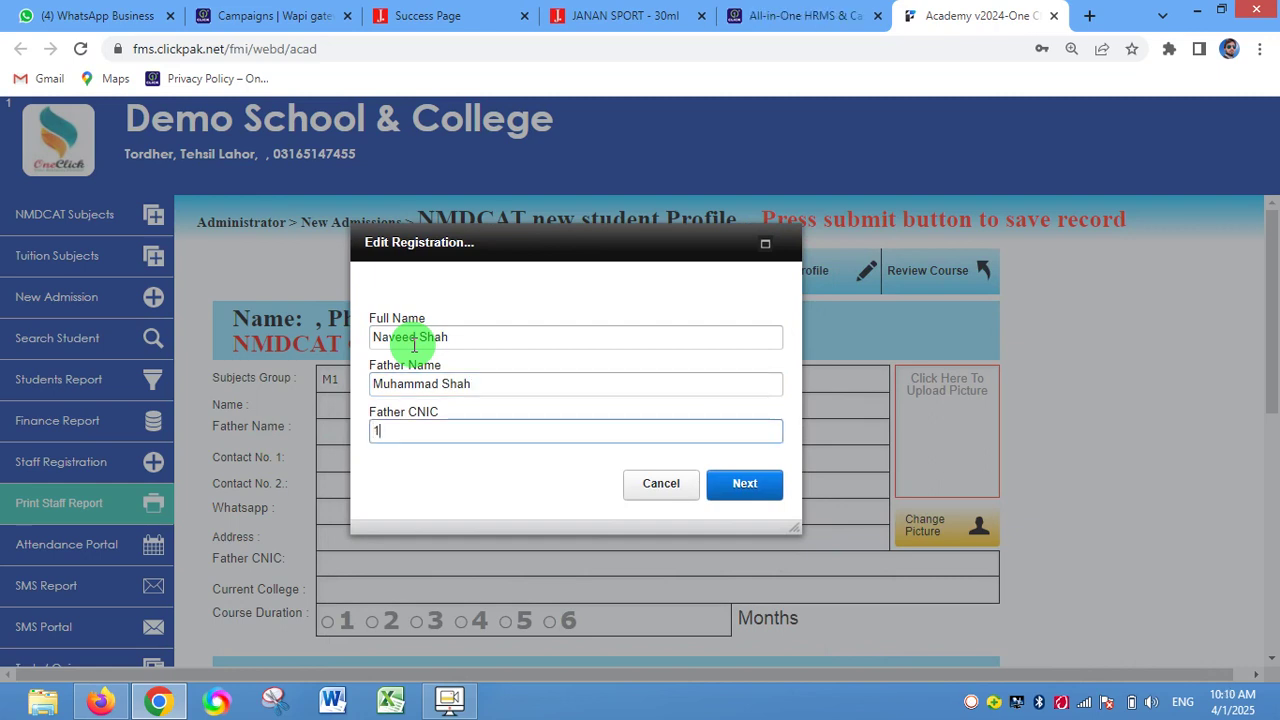
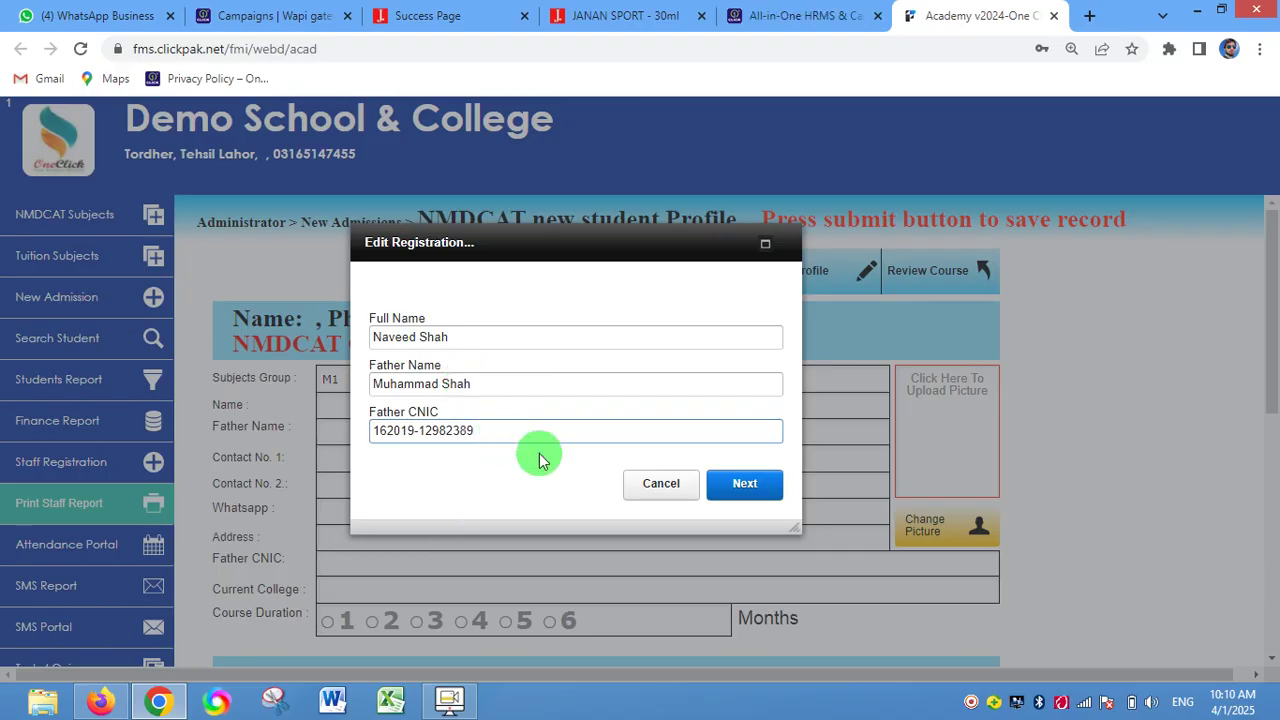
left_click(755, 486)
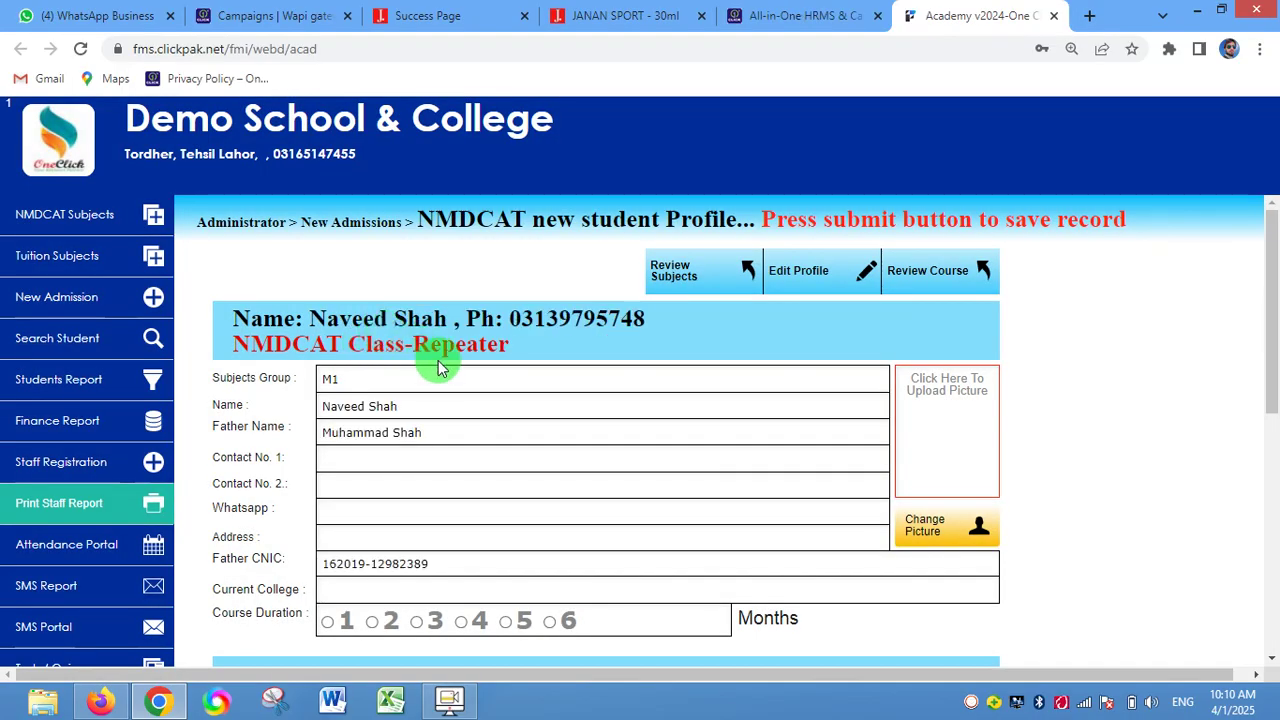
- Enter both student contact numbers and FIMS as the current college
left_click(414, 462)
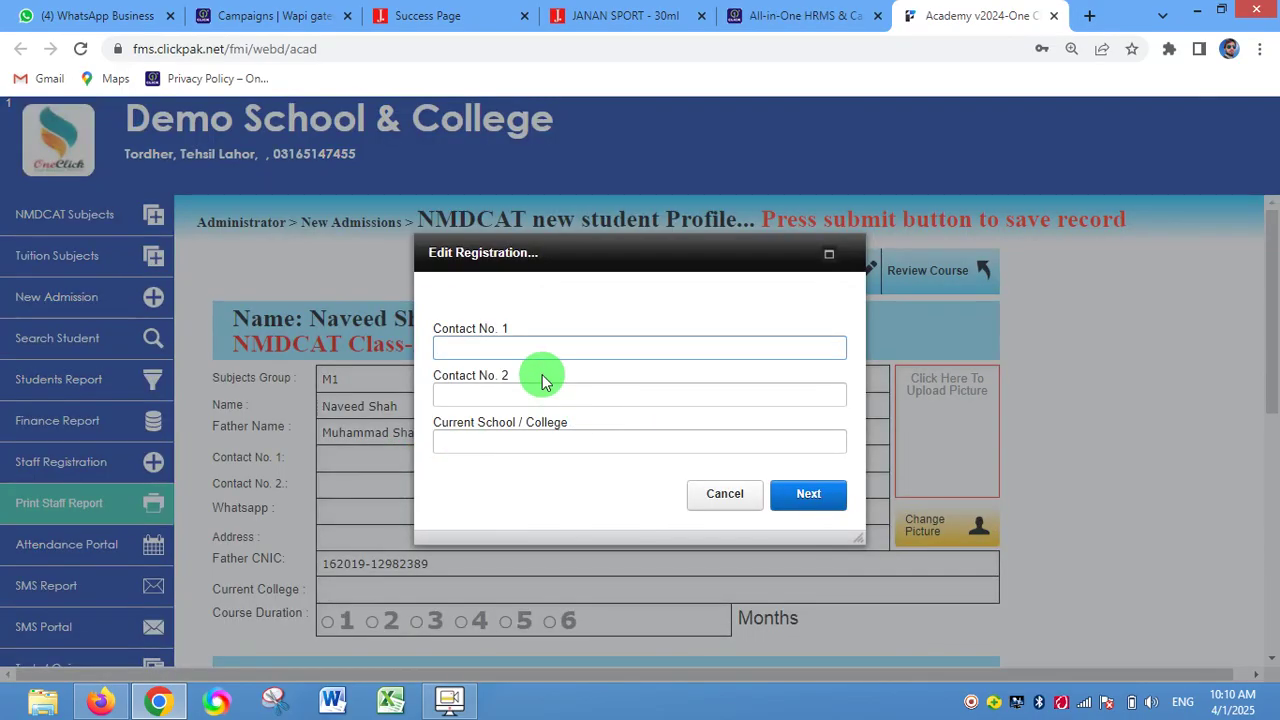
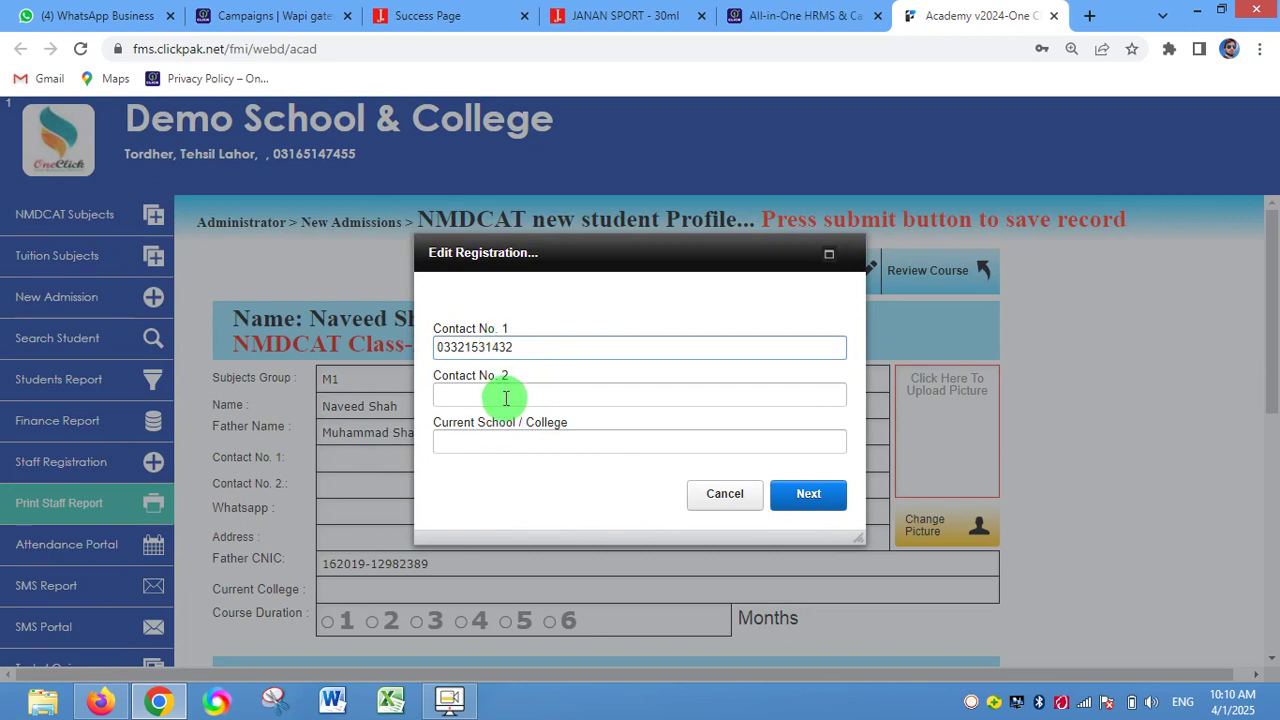
left_click(495, 395)
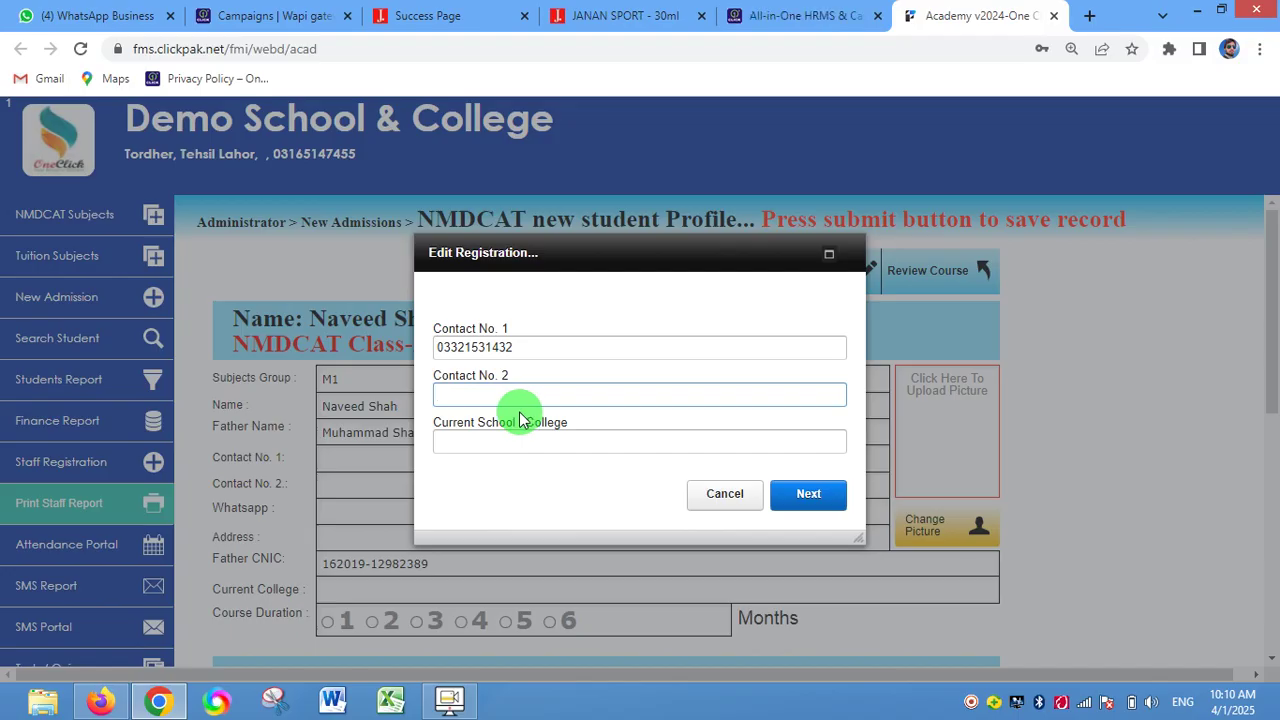
key("Tab")
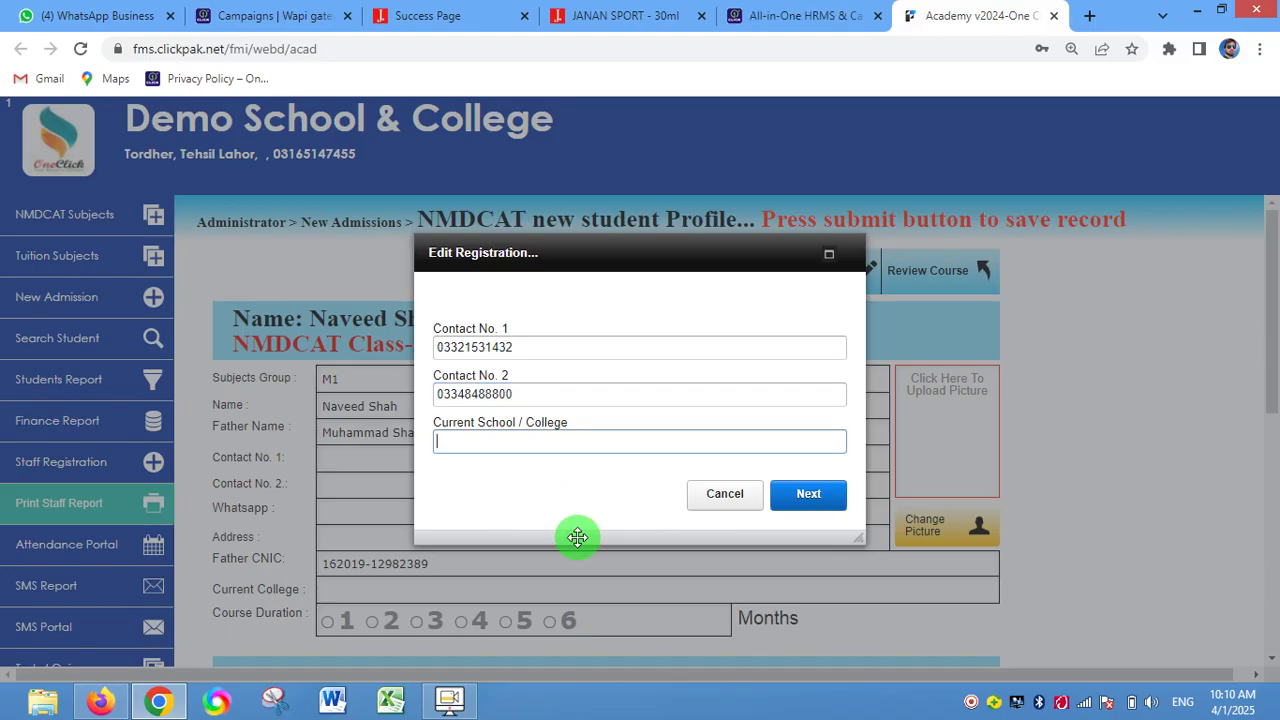
type("FIMS")
key("Return")
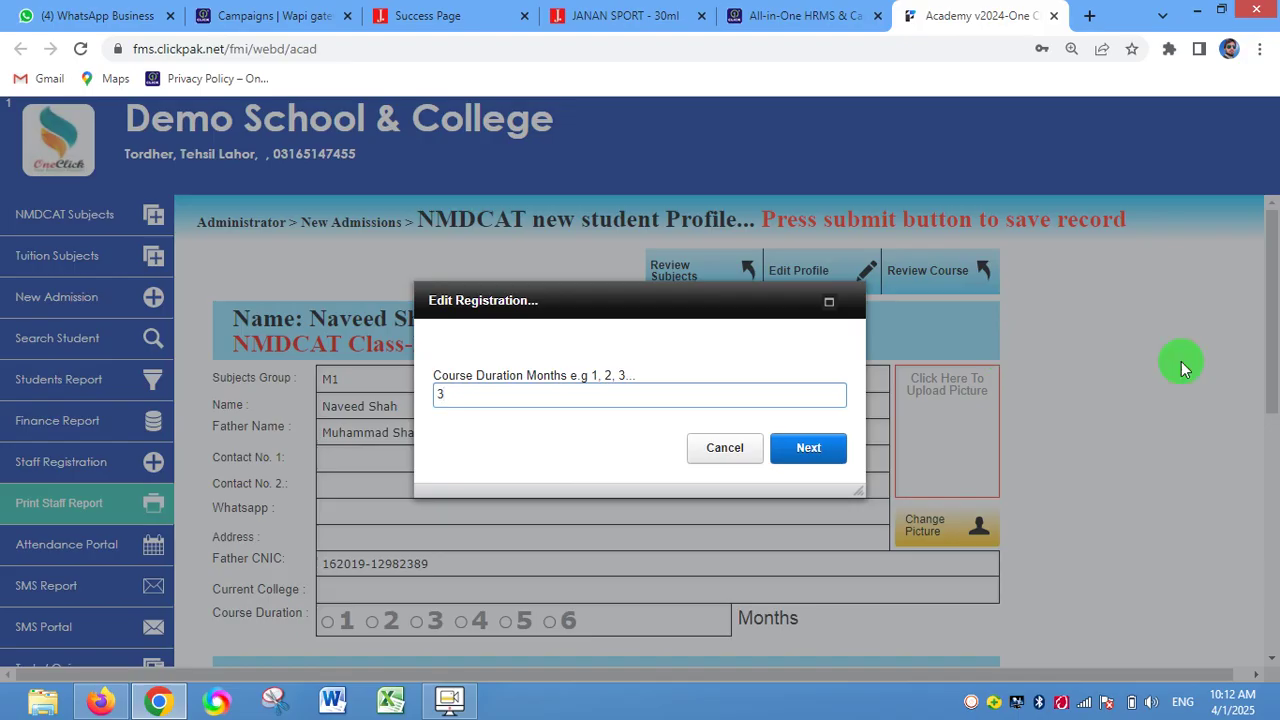
- Confirm a course duration of 3 months
left_click(800, 452)
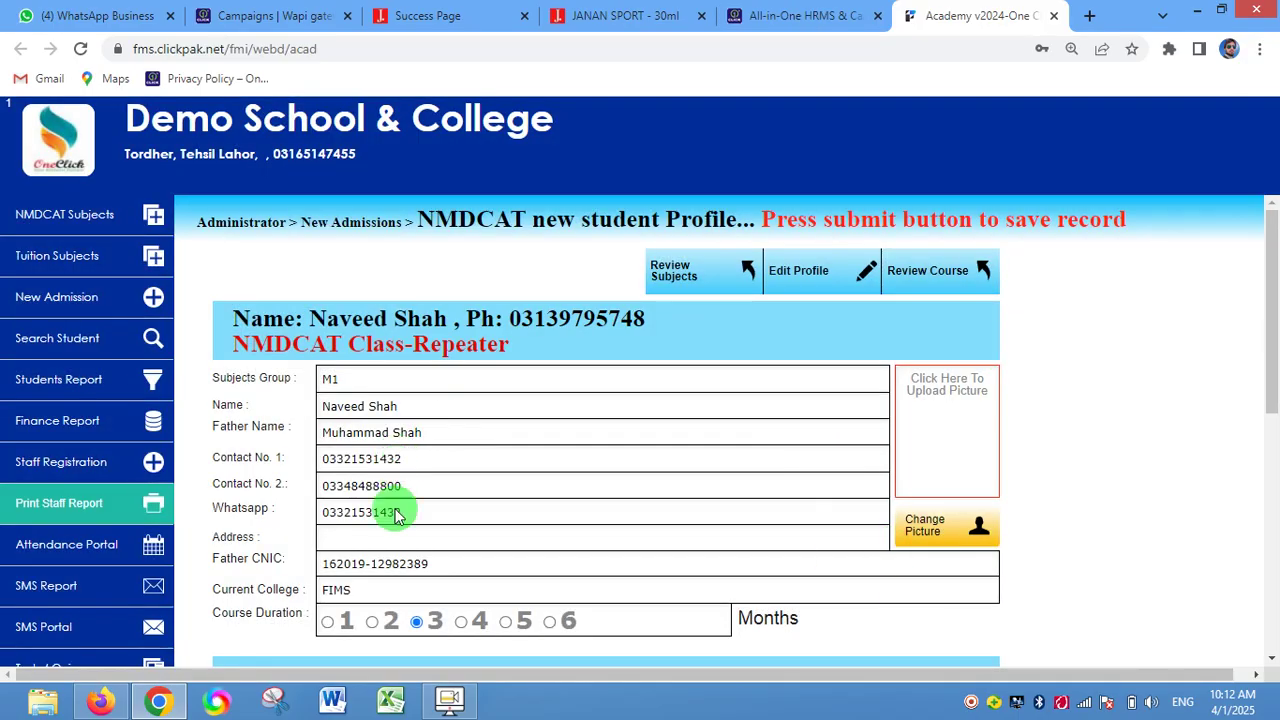
- Try the 5-month and 4-month course durations, then set it back to 3 months
scroll(394, 509, "down", 2)
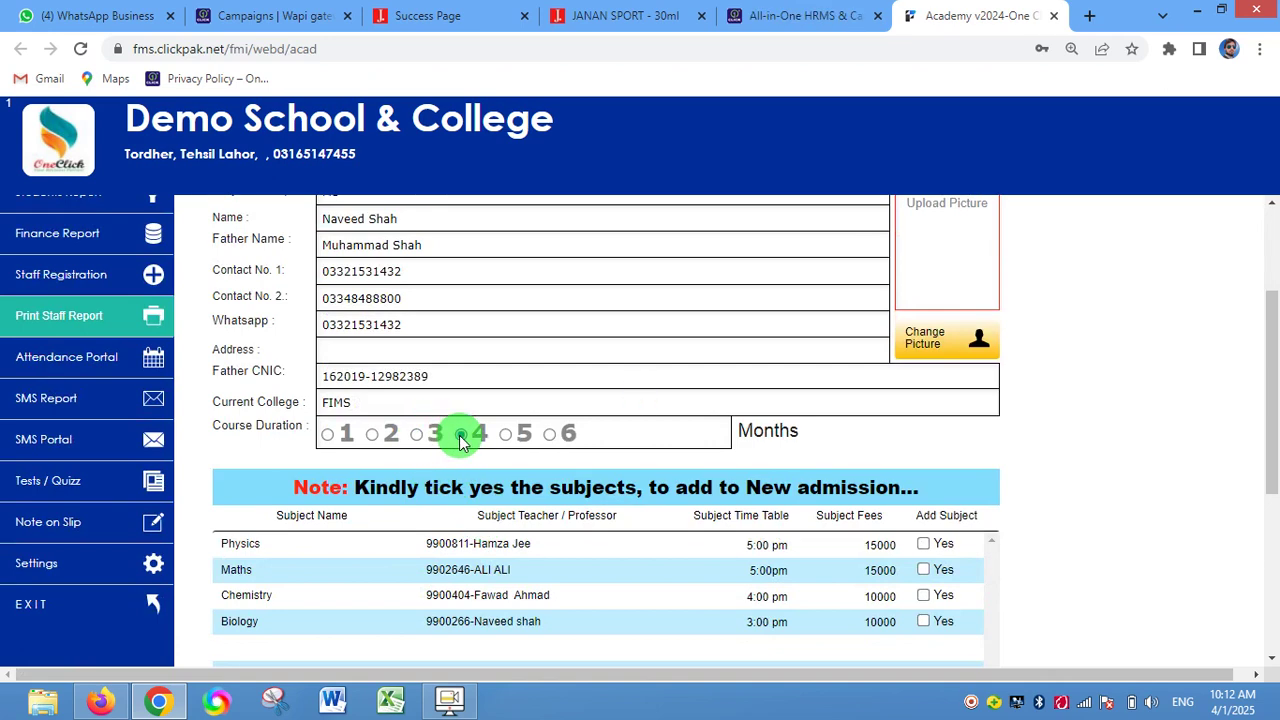
left_click(508, 436)
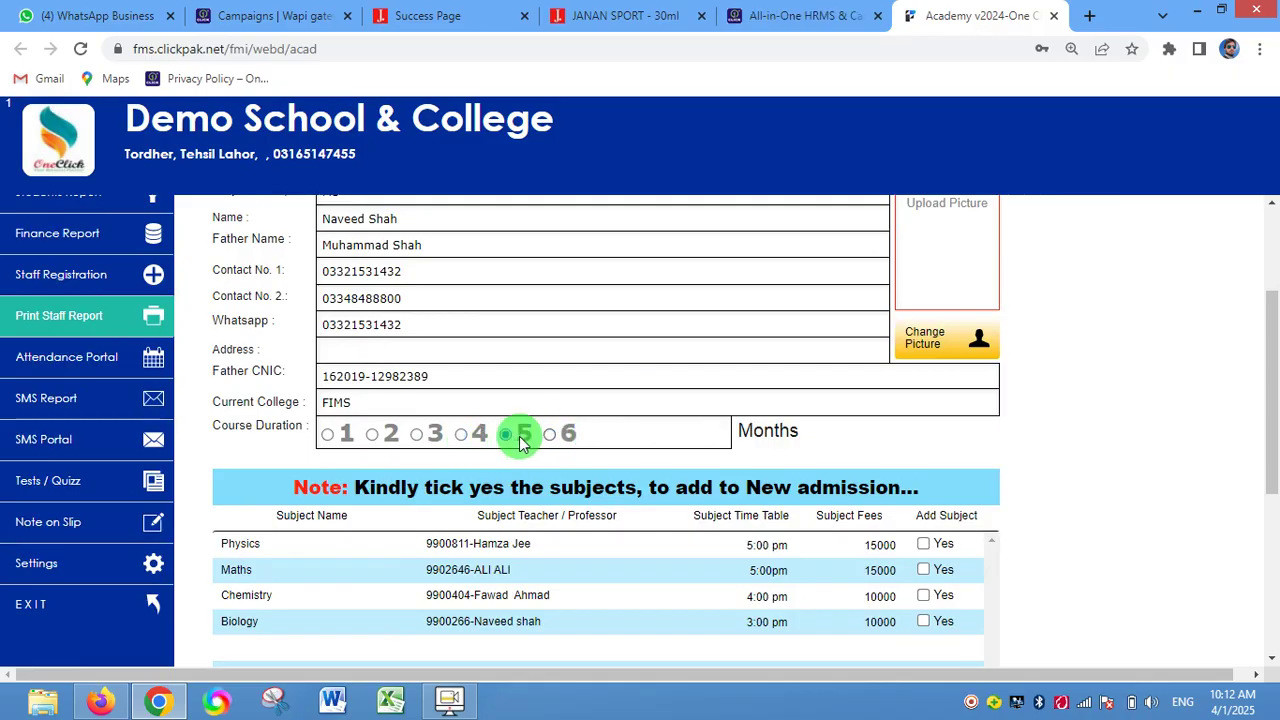
left_click(460, 434)
left_click(416, 434)
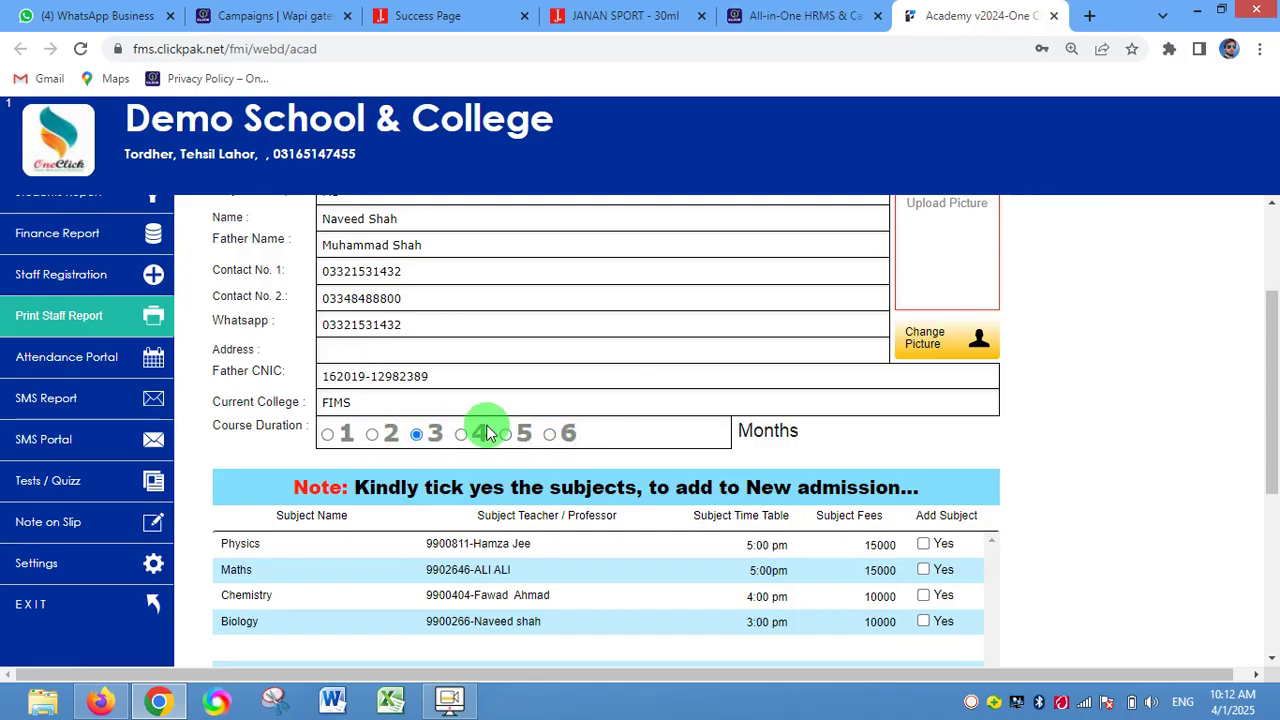
scroll(495, 428, "up", 1)
scroll(390, 405, "down", 1)
scroll(395, 380, "up", 1)
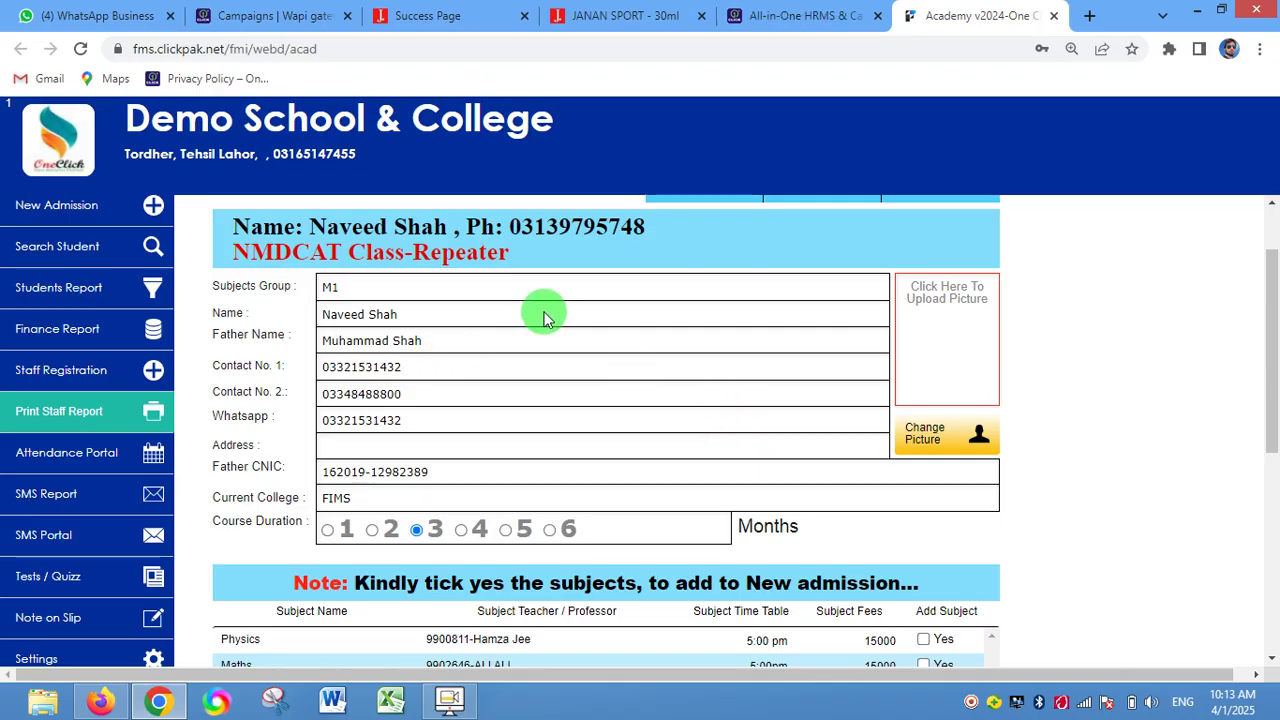
scroll(540, 312, "up", 1)
scroll(540, 312, "down", 1)
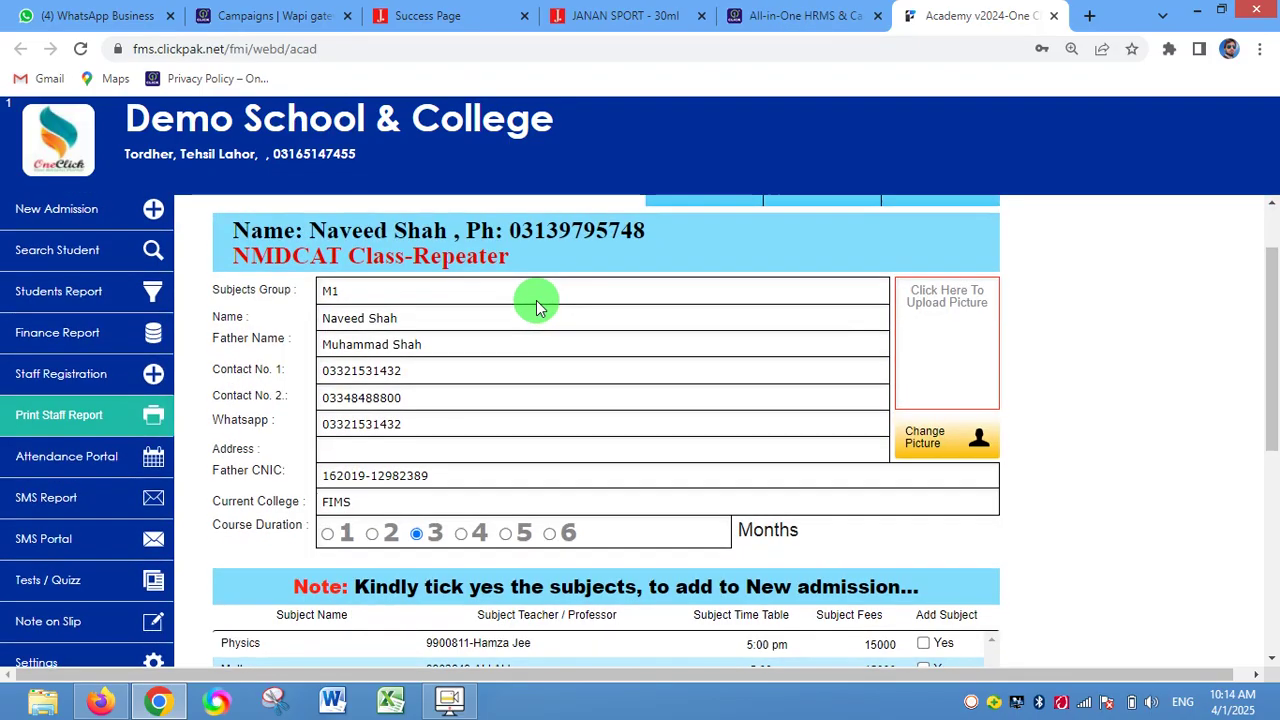
scroll(536, 300, "up", 1)
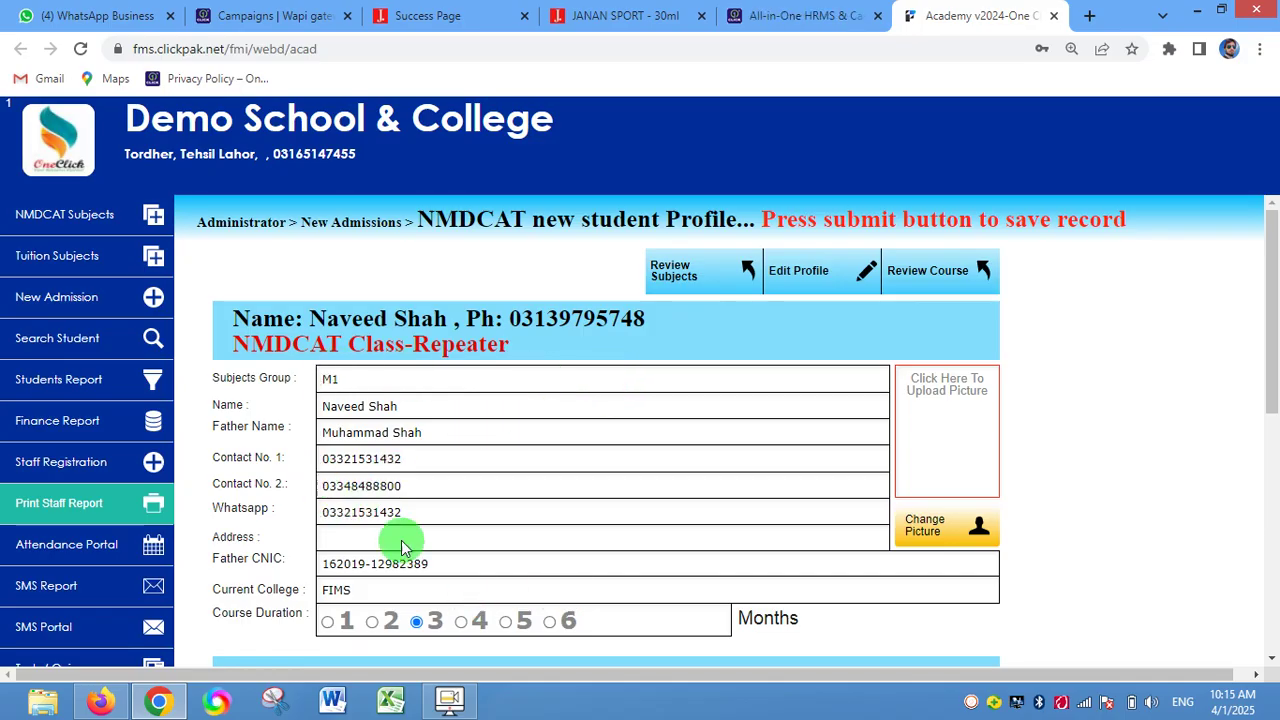
scroll(402, 546, "down", 3)
scroll(380, 463, "up", 3)
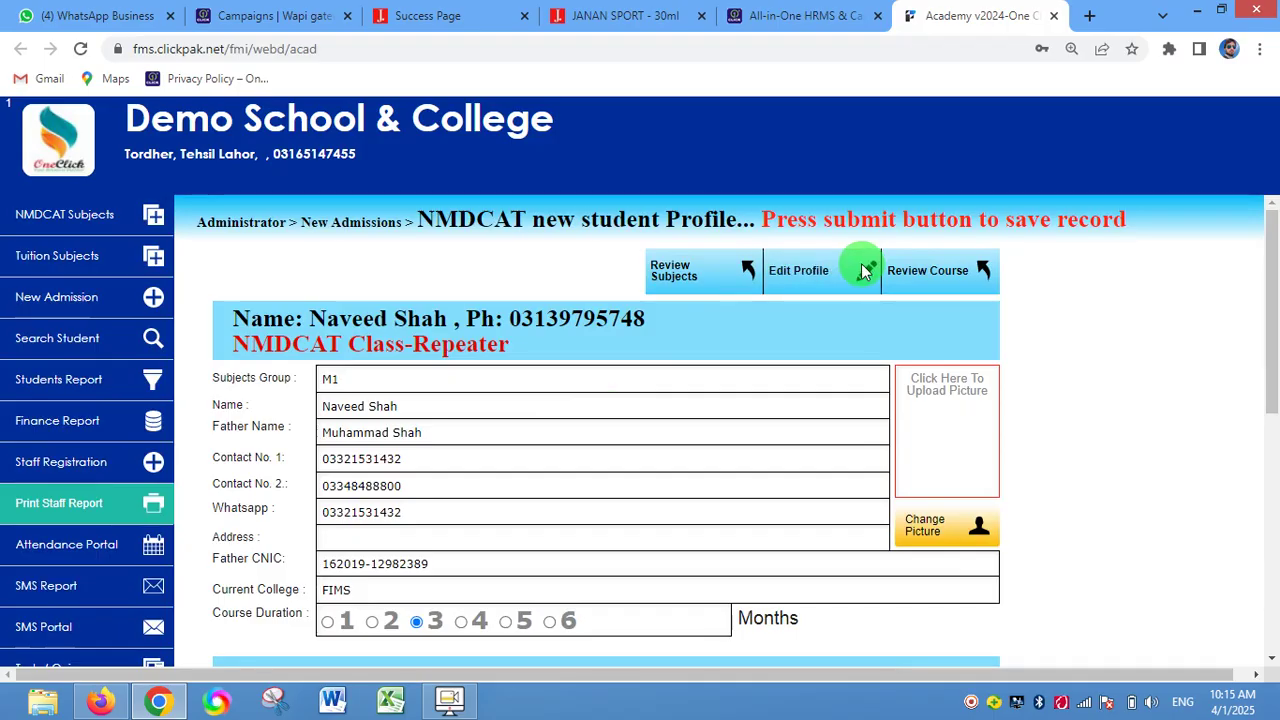
- Cancel Edit Profile, then upload one click new logo.png from the Desktop as the picture
left_click(865, 272)
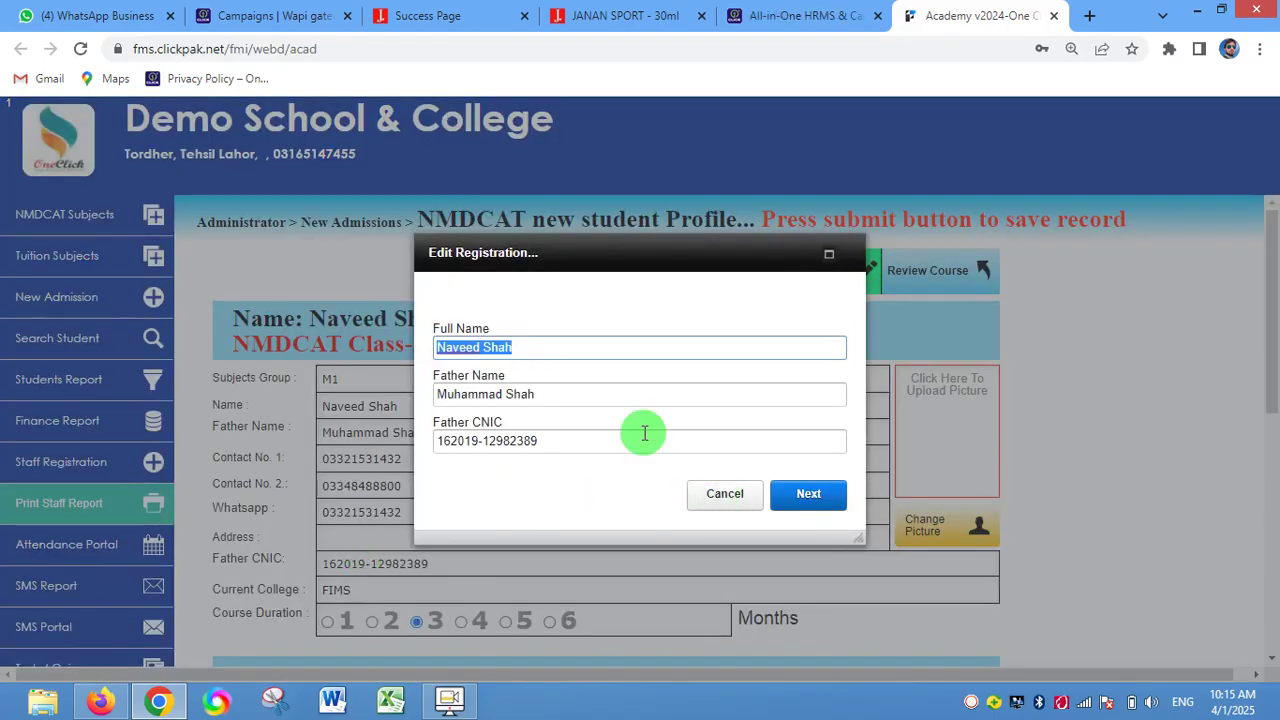
left_click(729, 496)
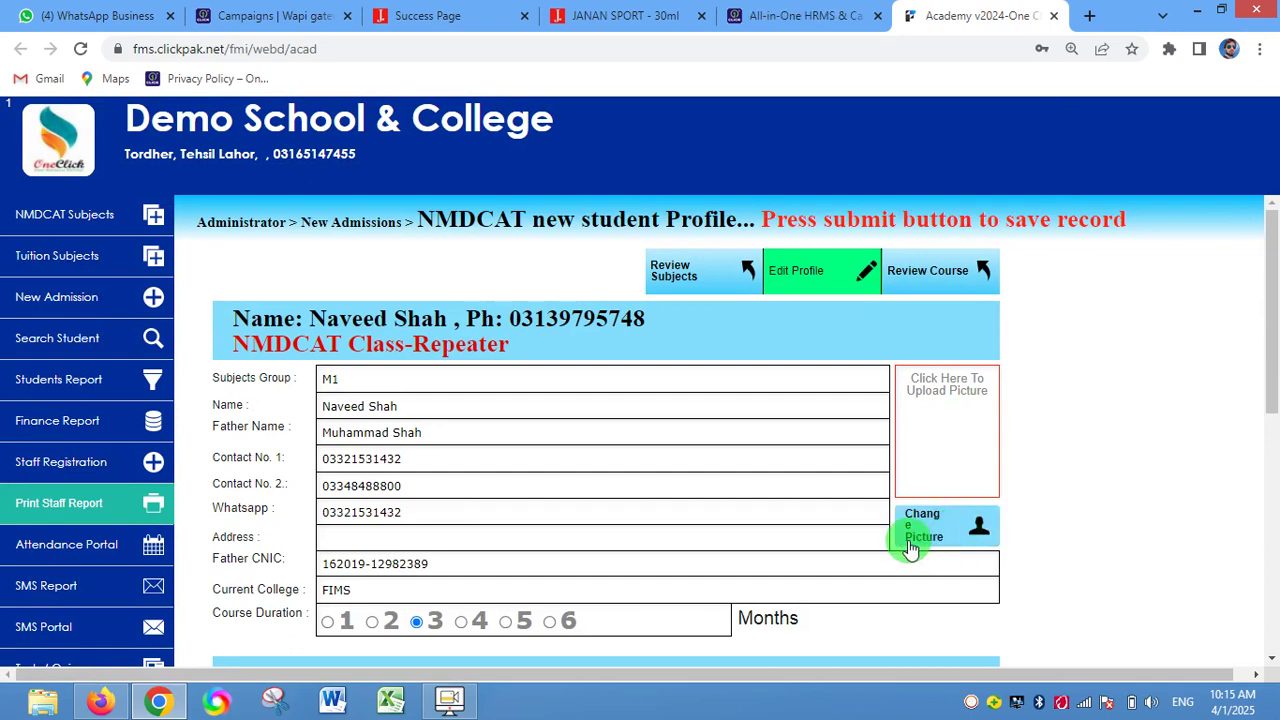
left_click(910, 549)
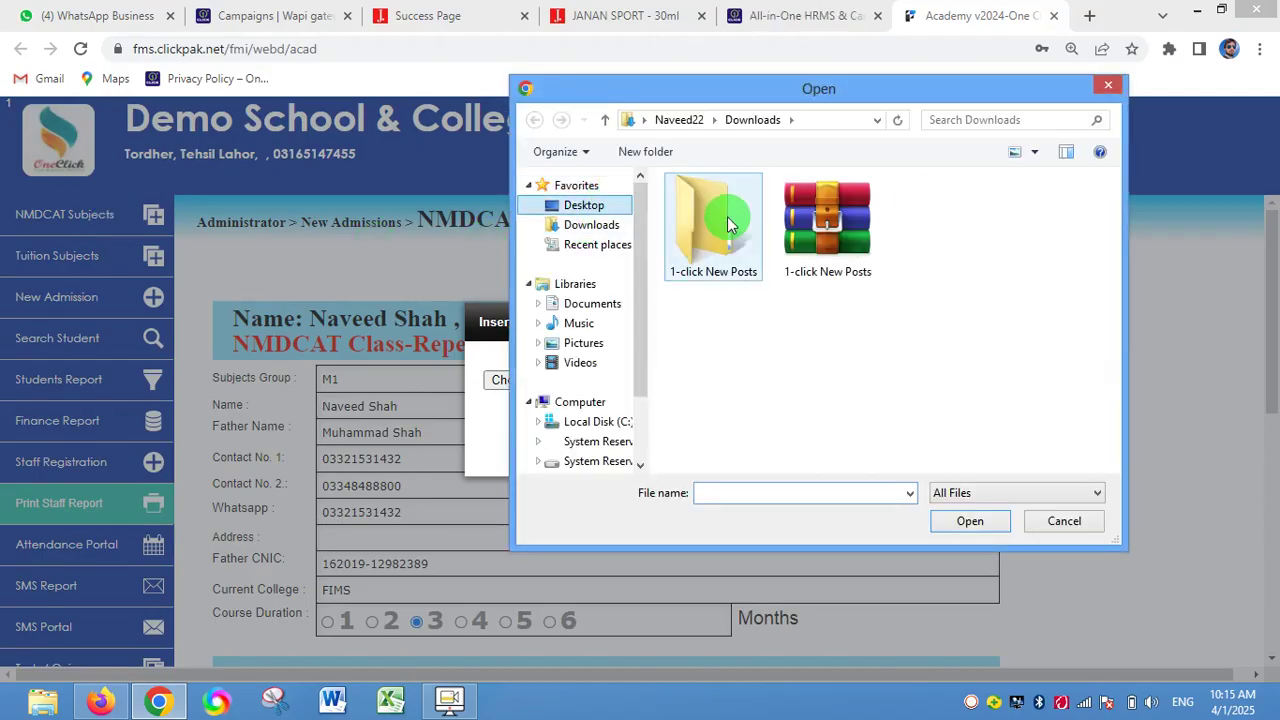
left_click_drag(1114, 190, 1099, 396)
left_click(775, 352)
left_click(962, 517)
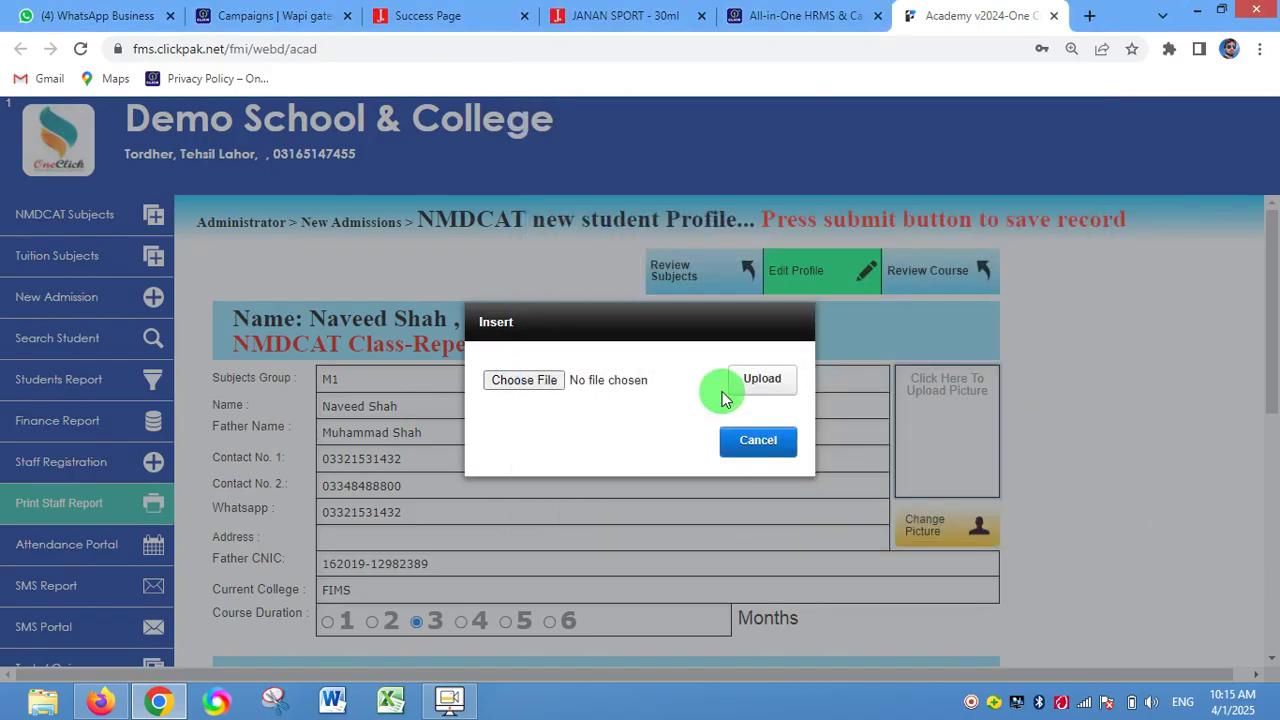
left_click(760, 380)
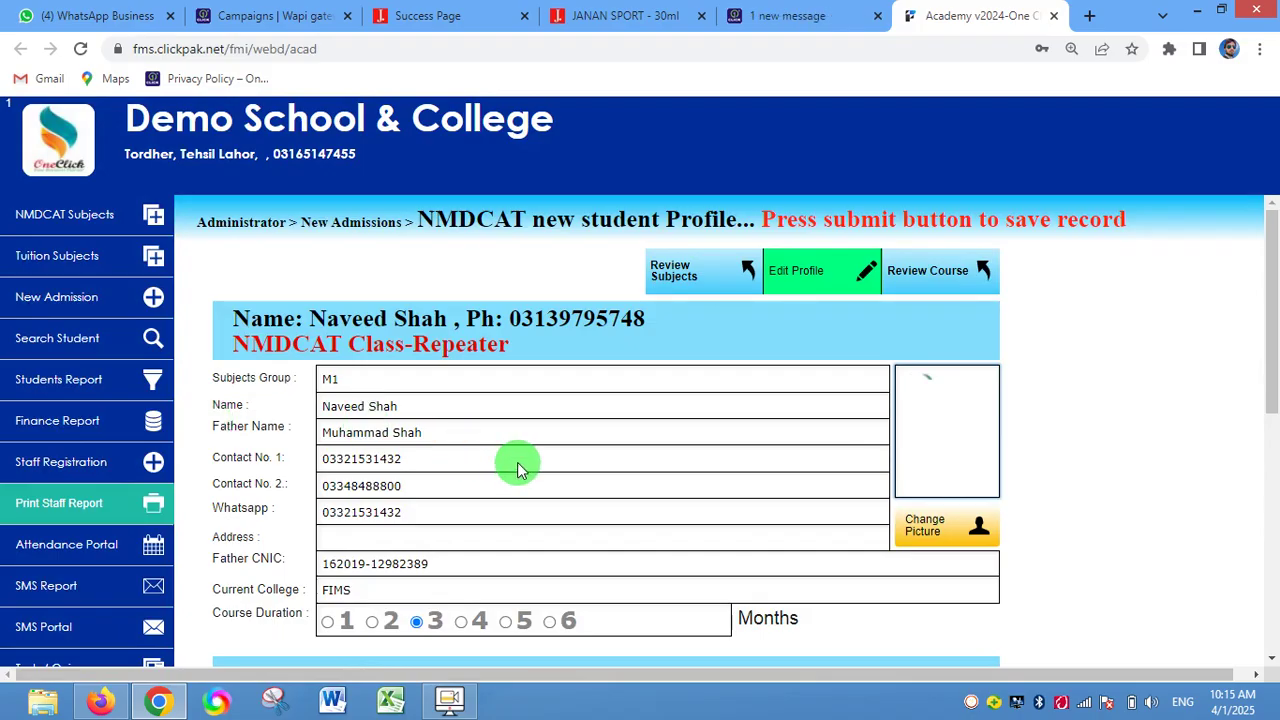
- Scroll through the subjects table showing Physics, Maths, Chemistry and Biology
scroll(470, 460, "down", 2)
scroll(580, 435, "up", 2)
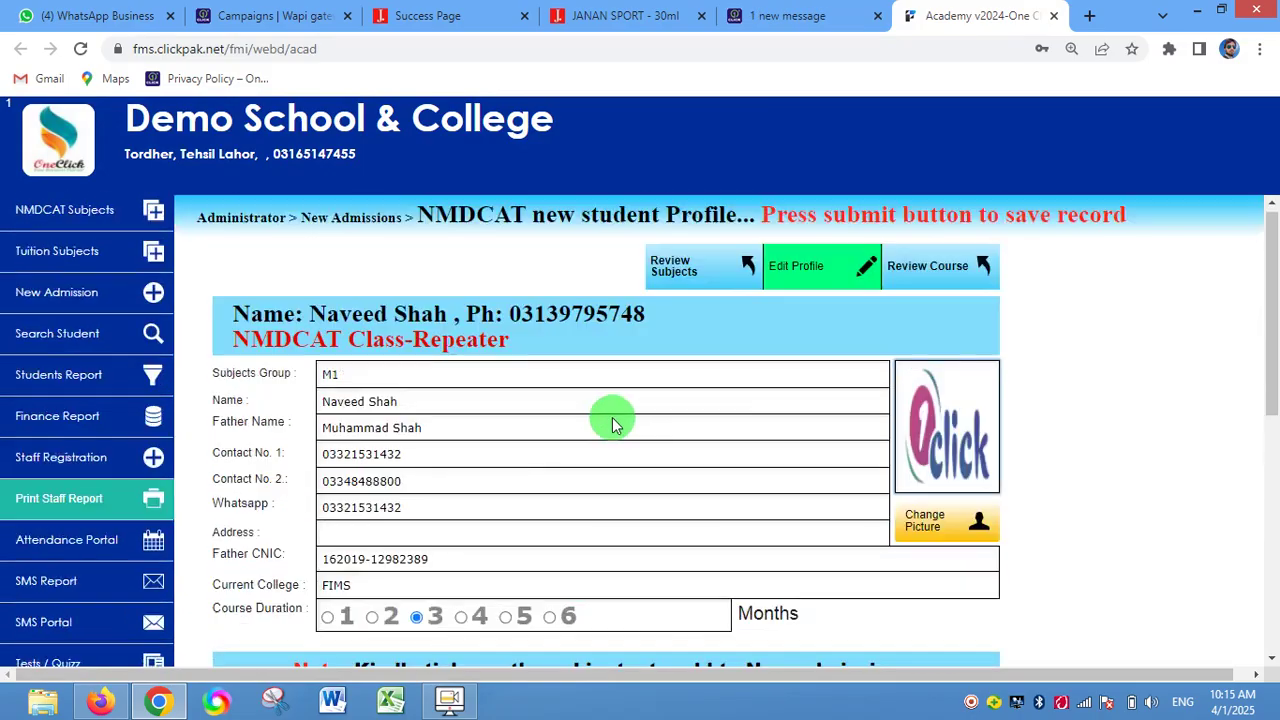
scroll(613, 424, "down", 2)
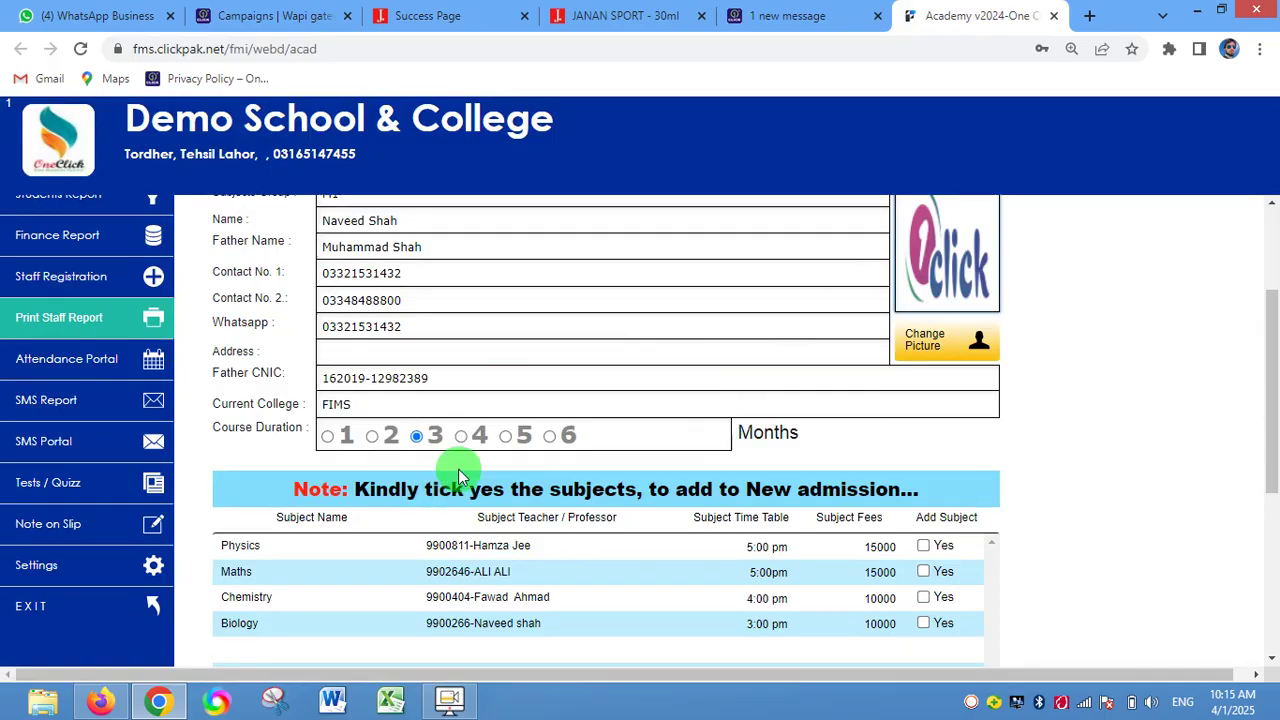
scroll(458, 475, "up", 2)
scroll(460, 480, "down", 2)
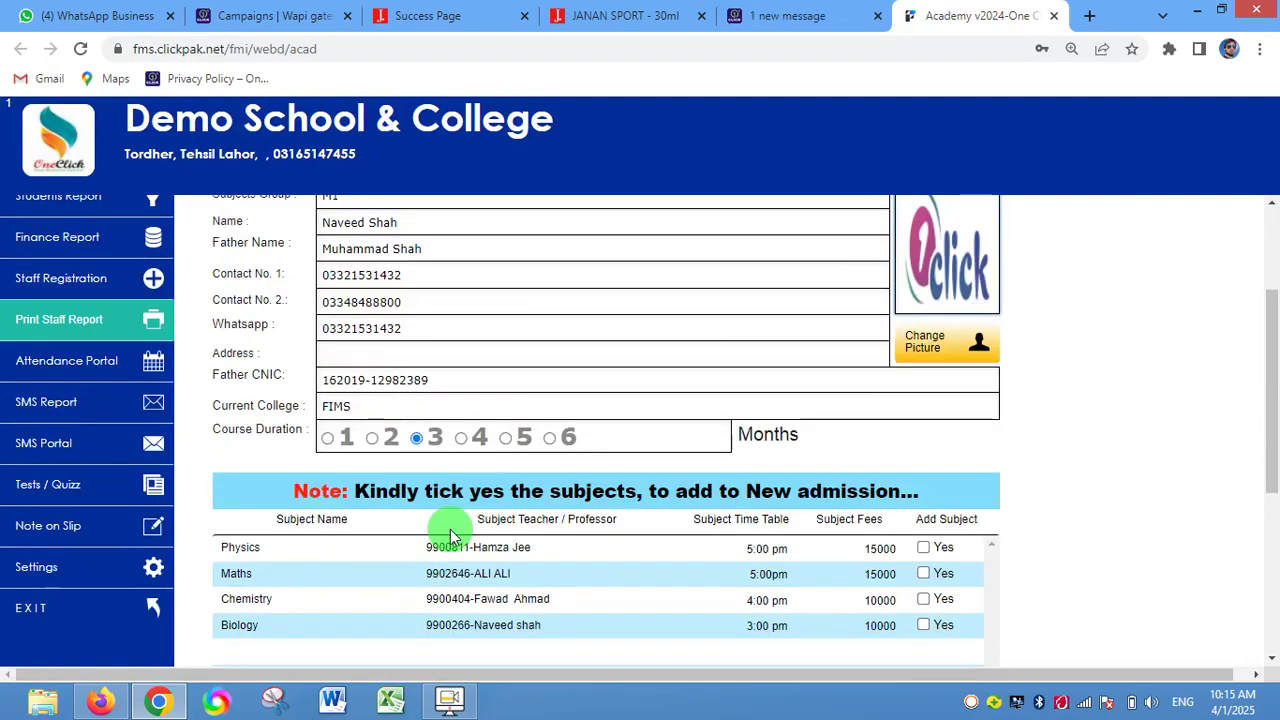
scroll(540, 480, "up", 1)
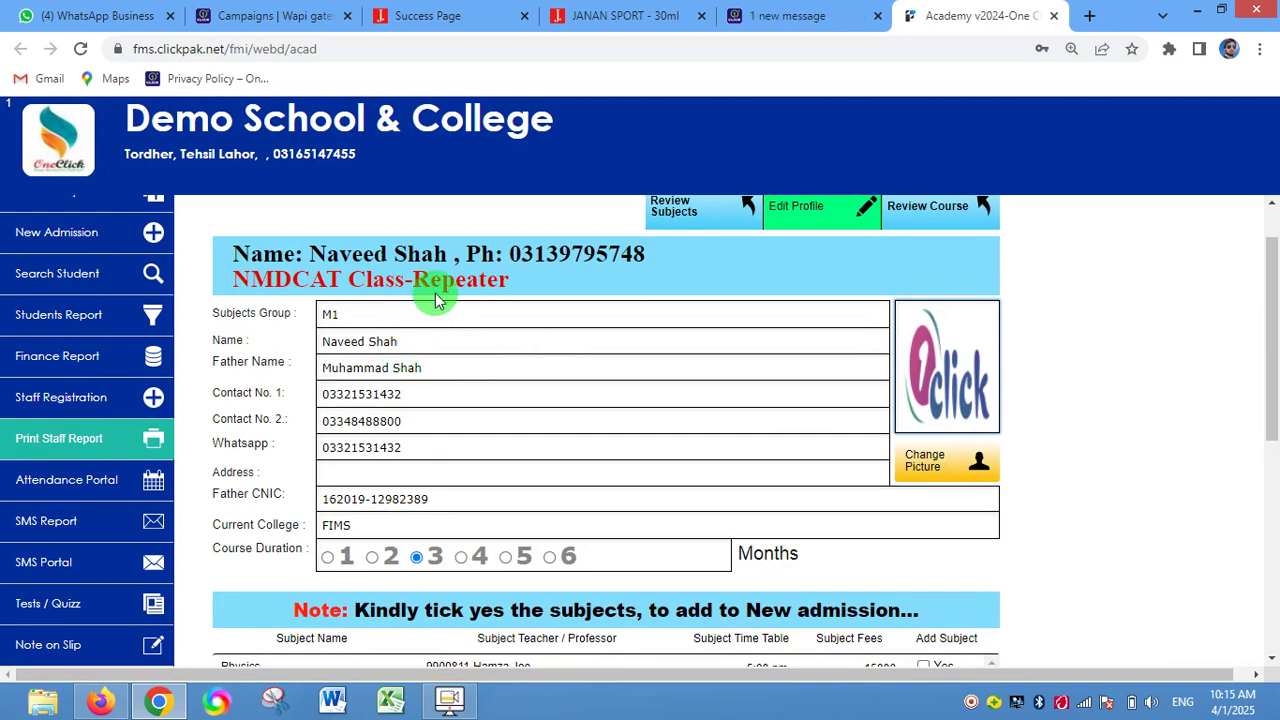
scroll(440, 291, "down", 2)
scroll(560, 262, "up", 2)
scroll(570, 250, "down", 1)
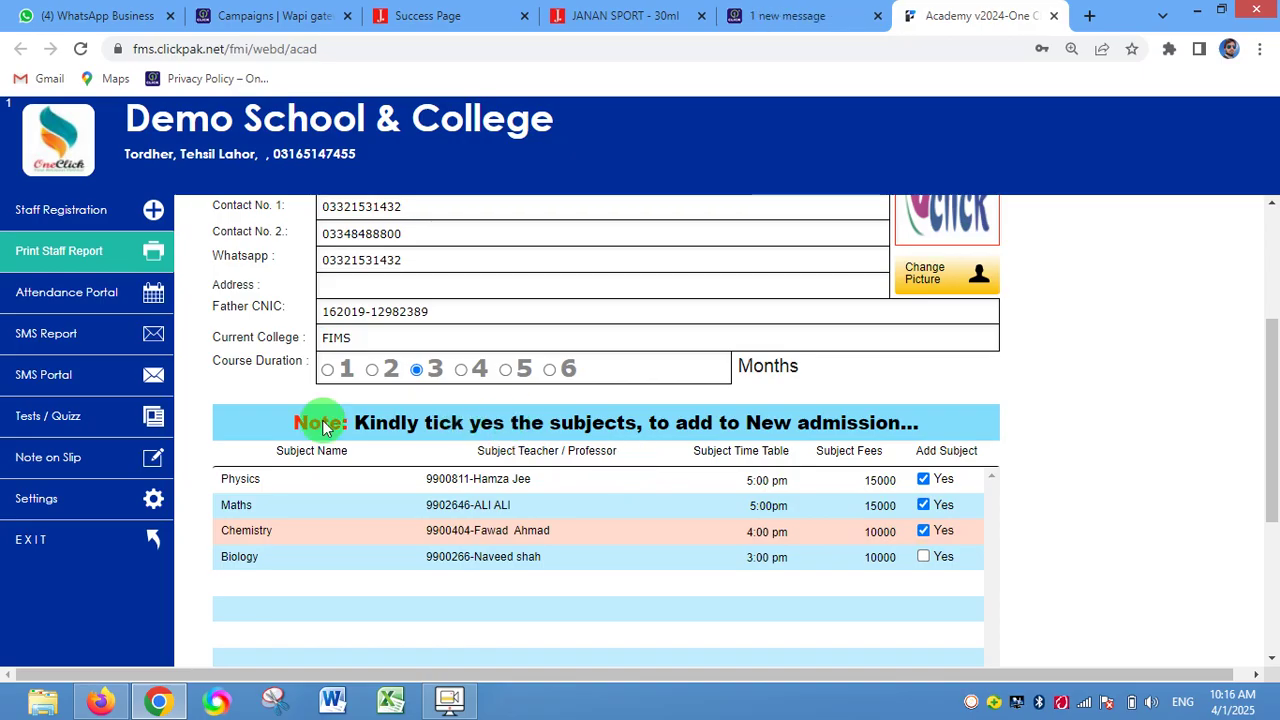
- Highlight the Physics row and review the Repeater M1 subjects list
left_click(876, 488)
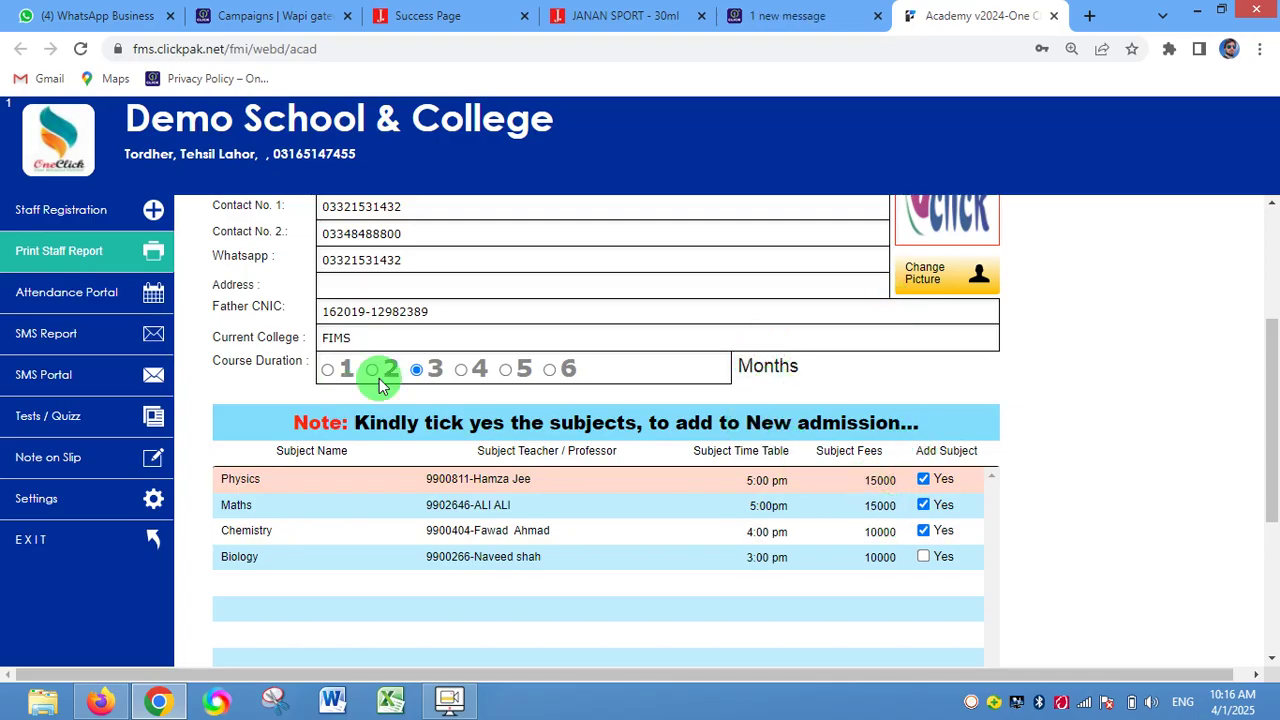
scroll(635, 415, "up", 3)
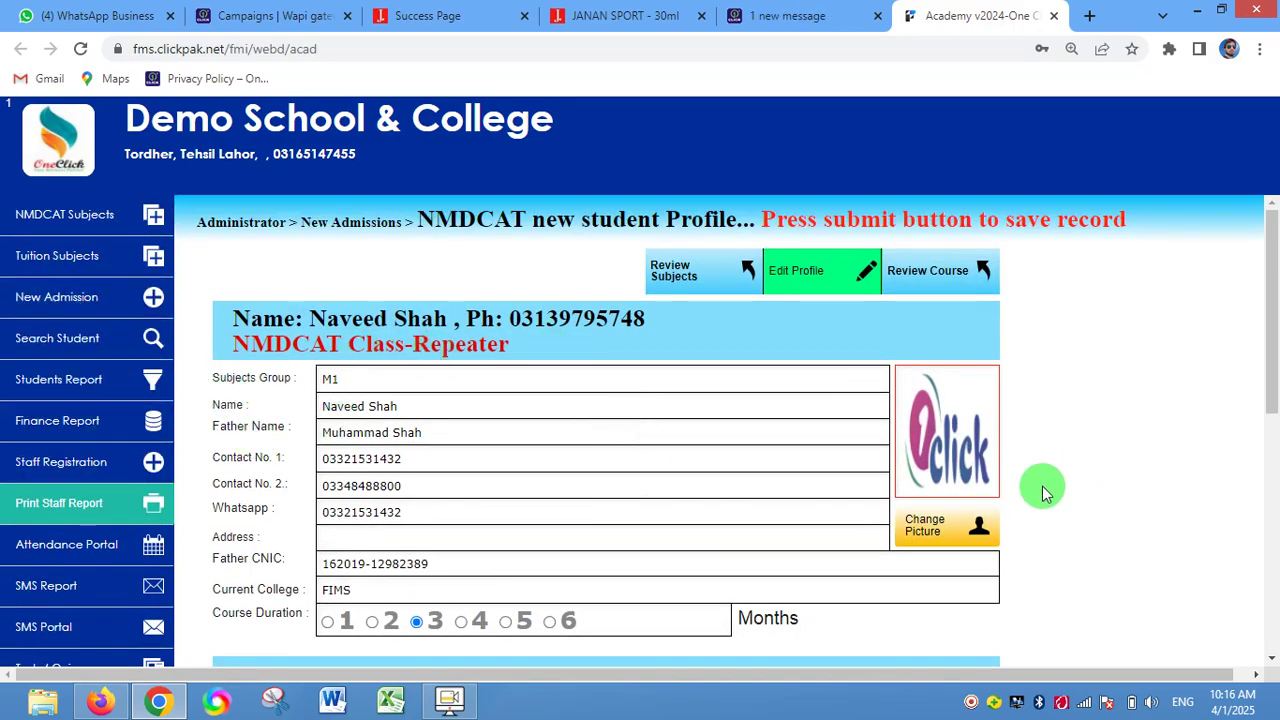
scroll(960, 462, "down", 1)
scroll(910, 465, "up", 1)
scroll(898, 468, "down", 2)
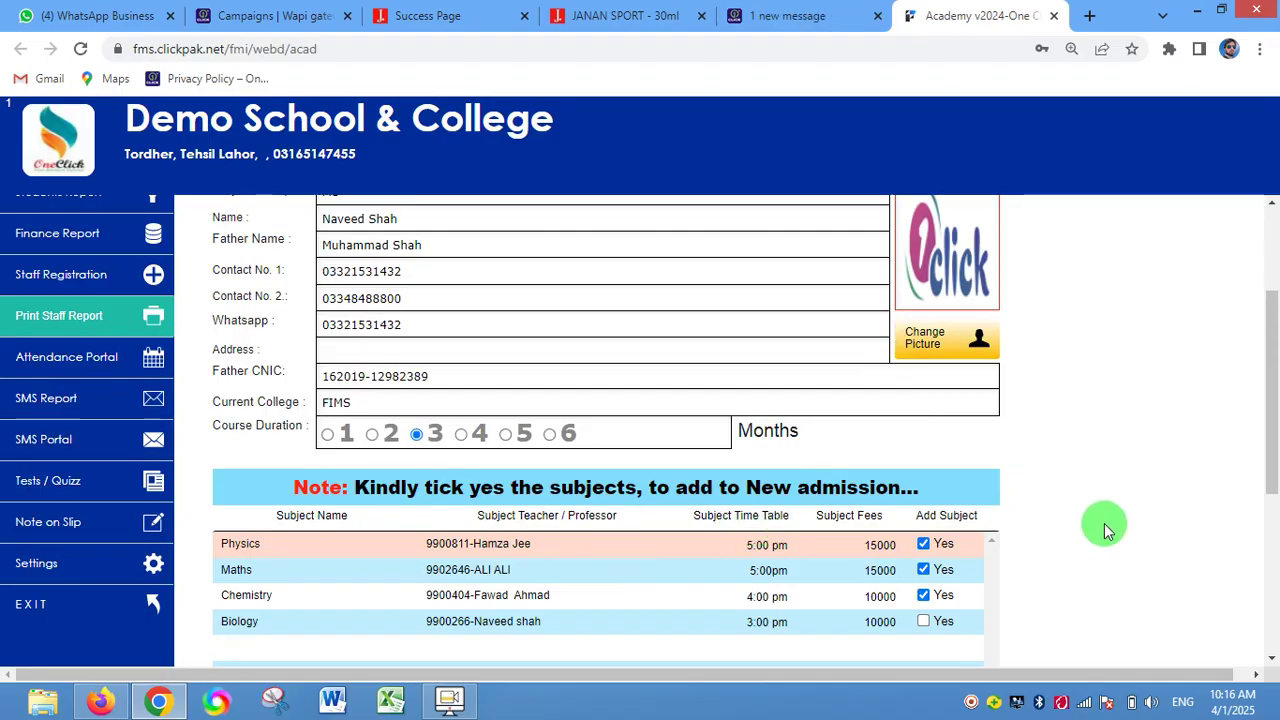
scroll(1103, 527, "up", 2)
scroll(1100, 523, "down", 2)
scroll(1060, 553, "up", 2)
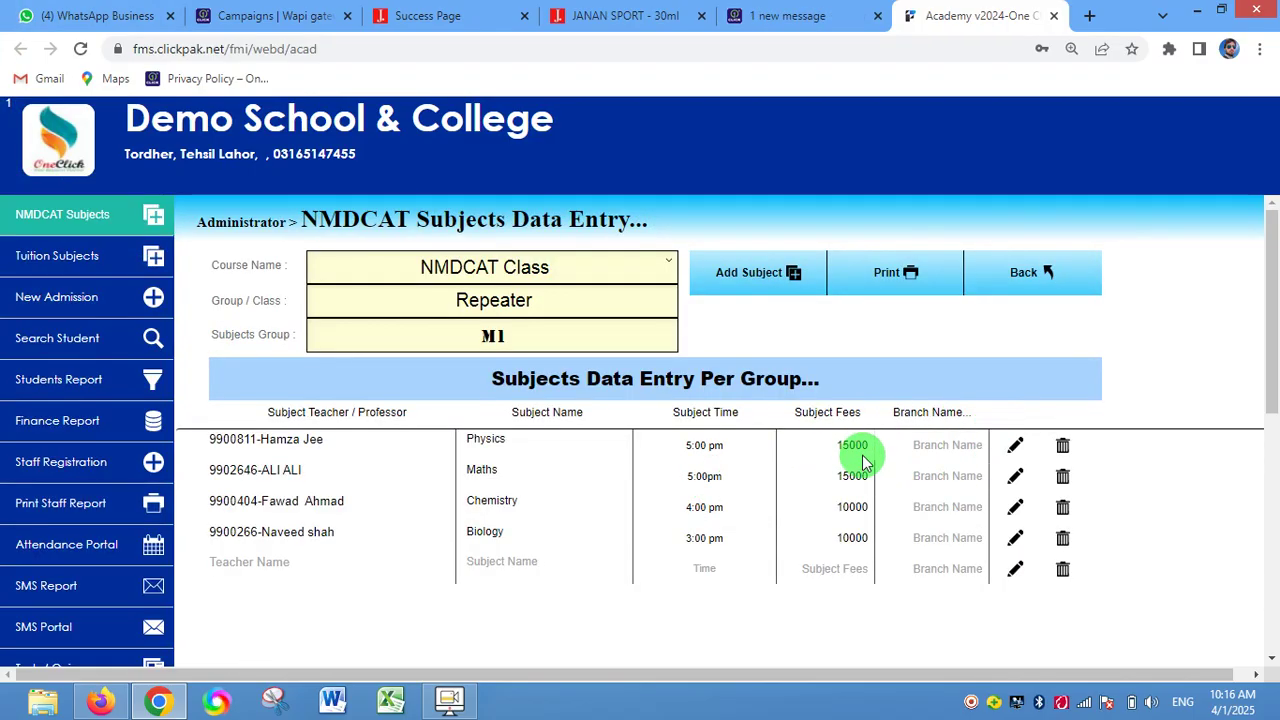
- Open the Add Subject form and cancel it without adding a subject
left_click(864, 457)
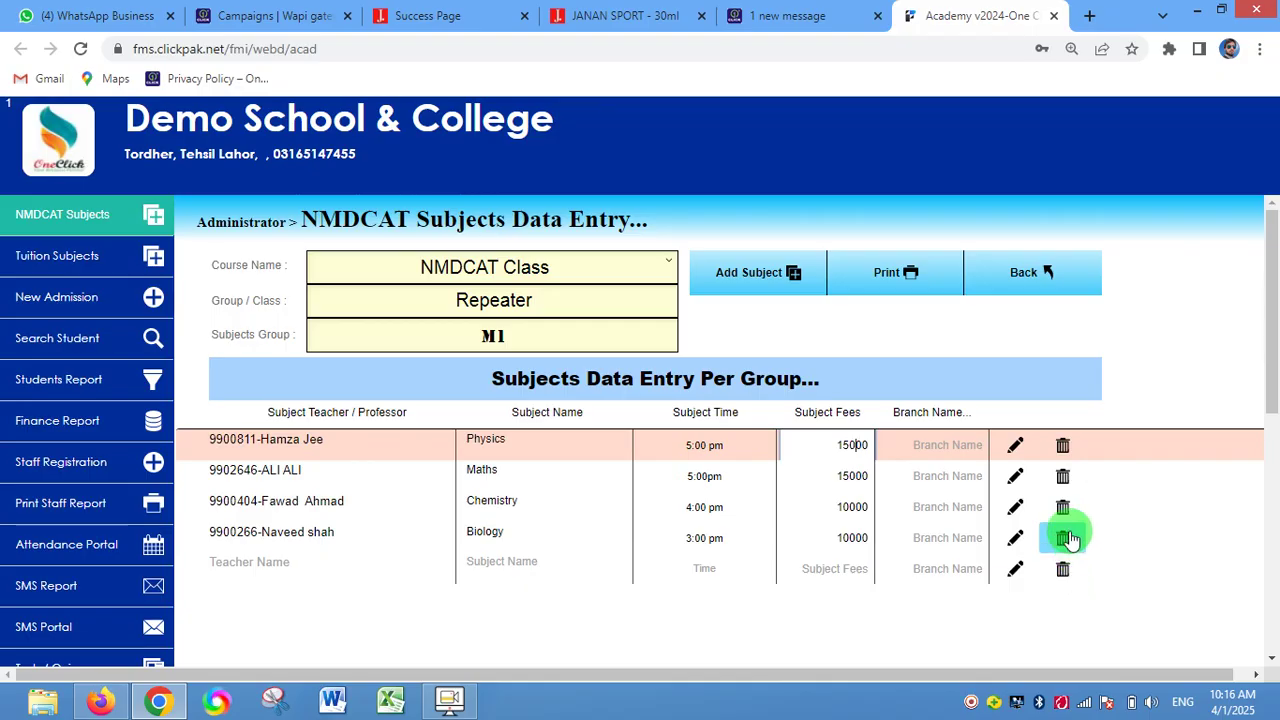
left_click(796, 279)
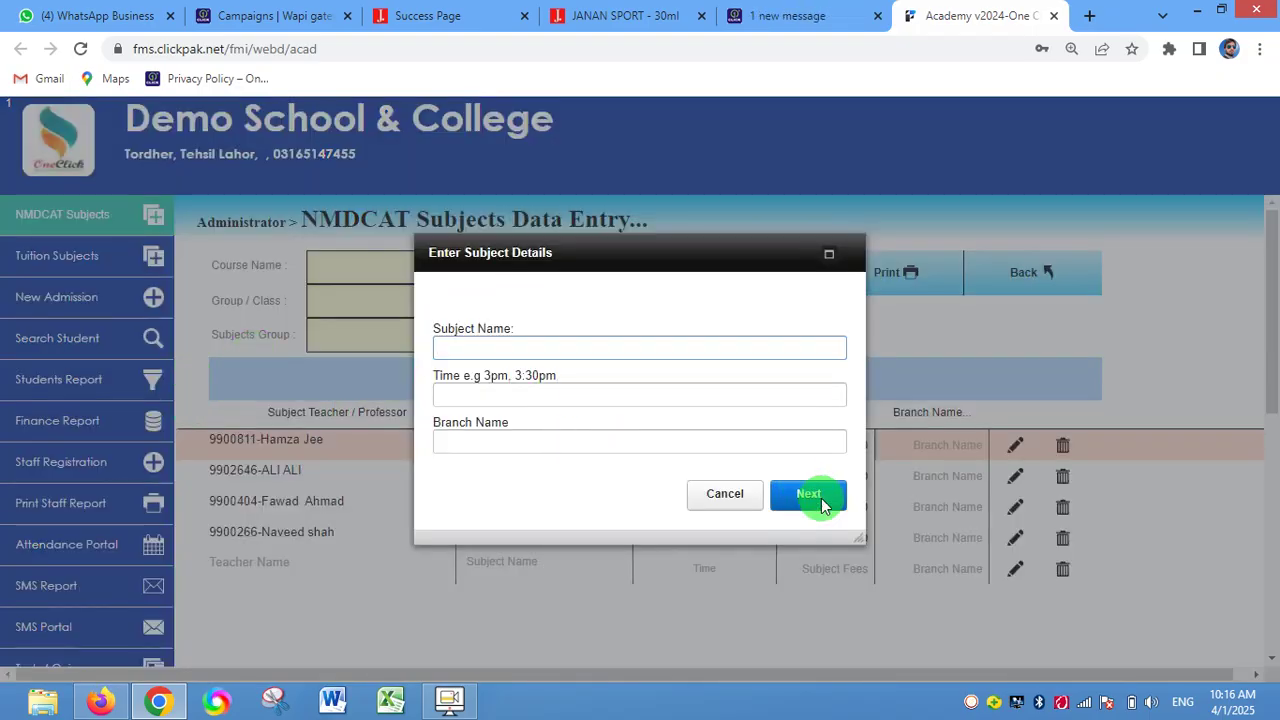
left_click(822, 505)
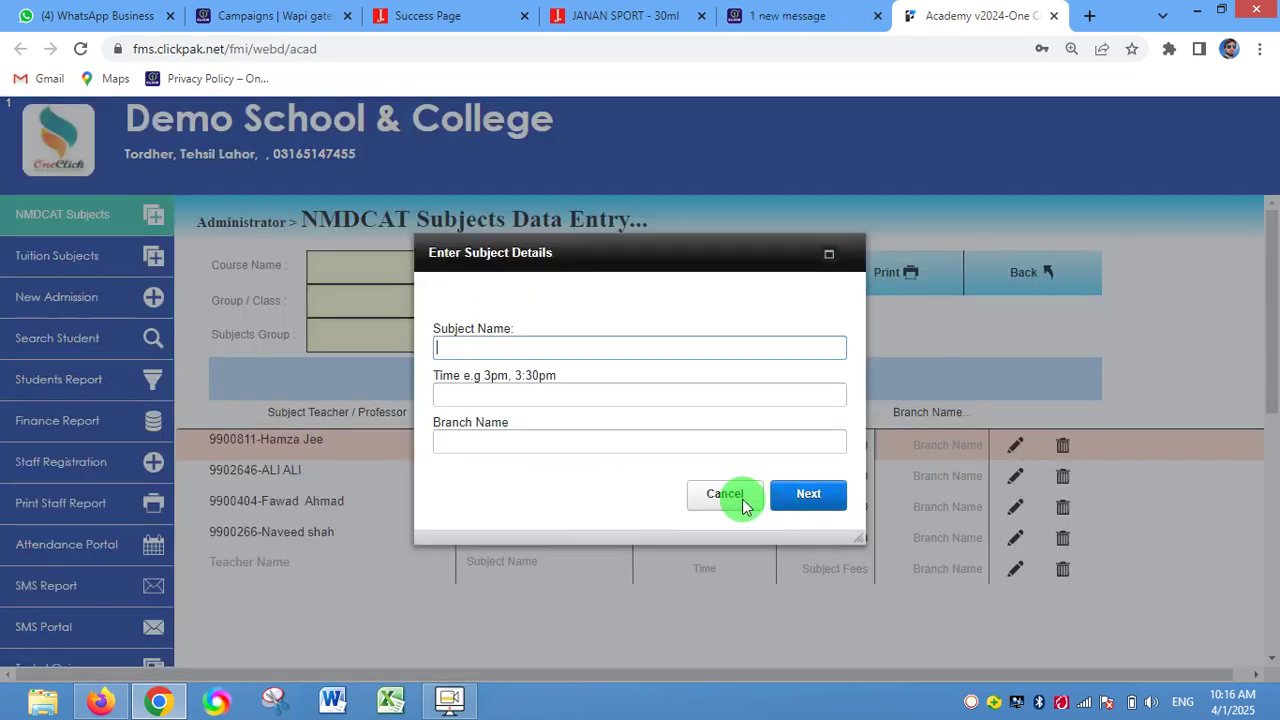
left_click(743, 500)
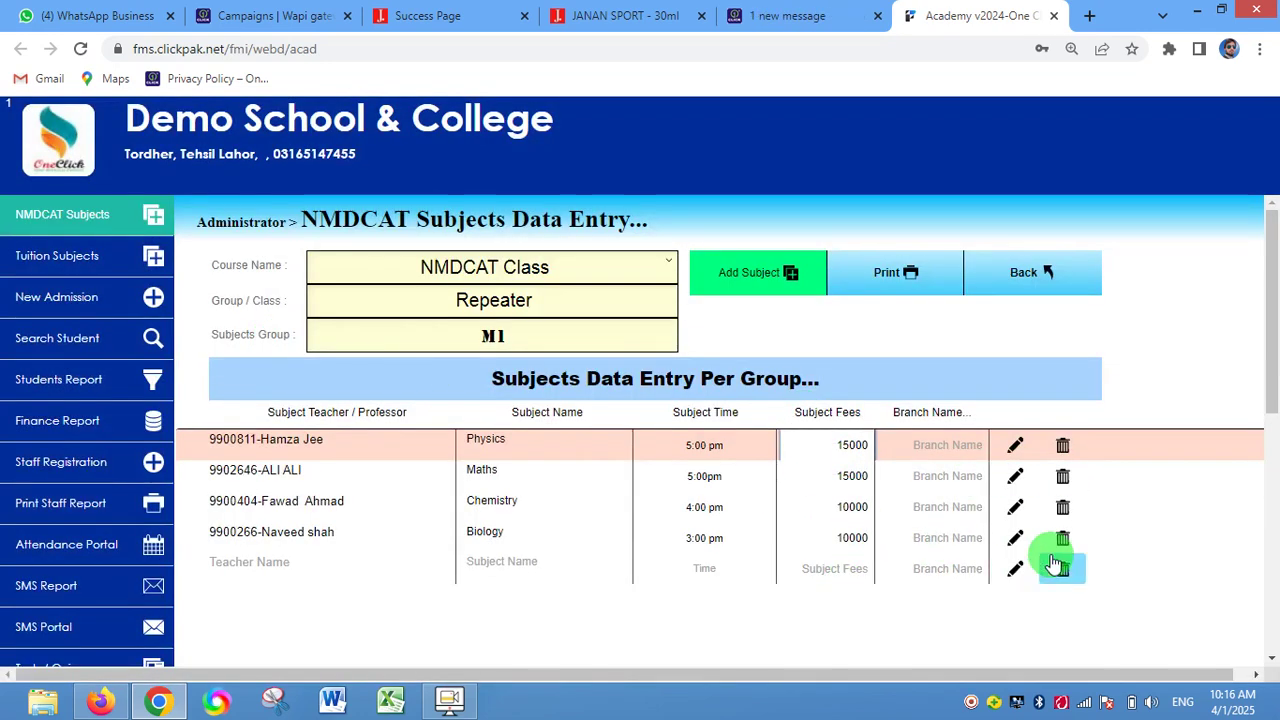
- Change the Biology fee from 10000 to 15000
left_click(857, 537)
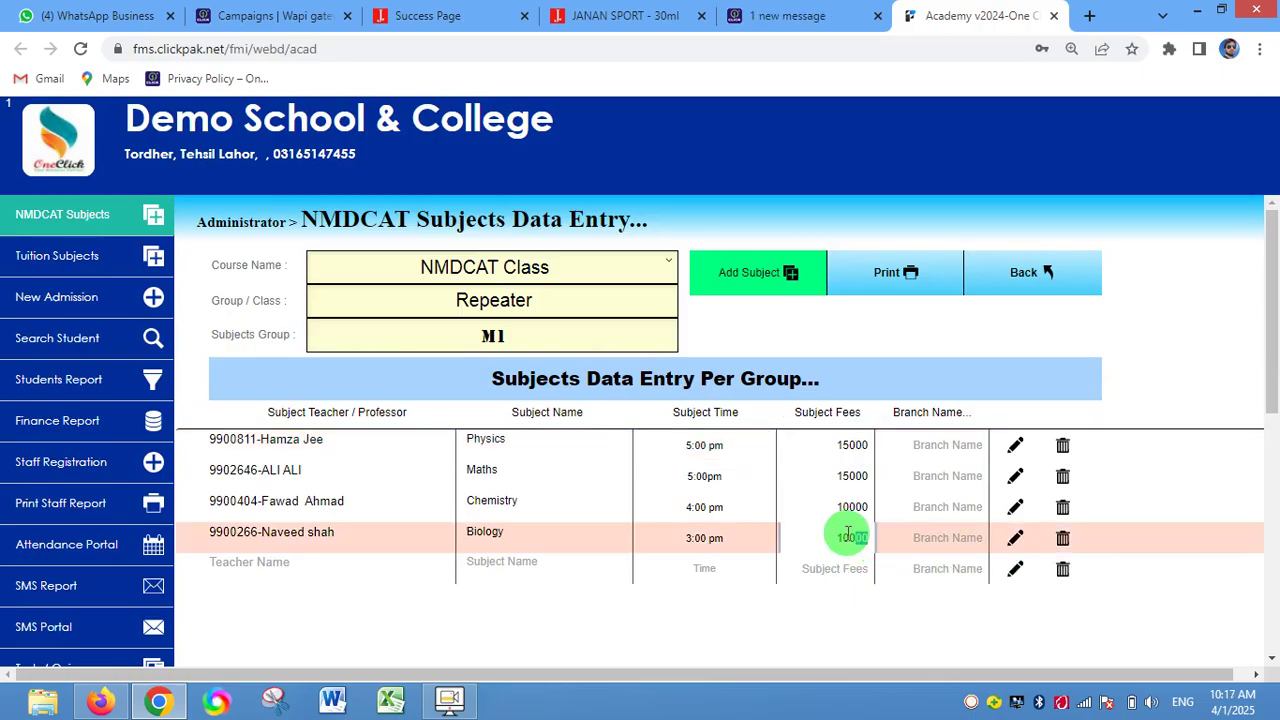
double_click(808, 533)
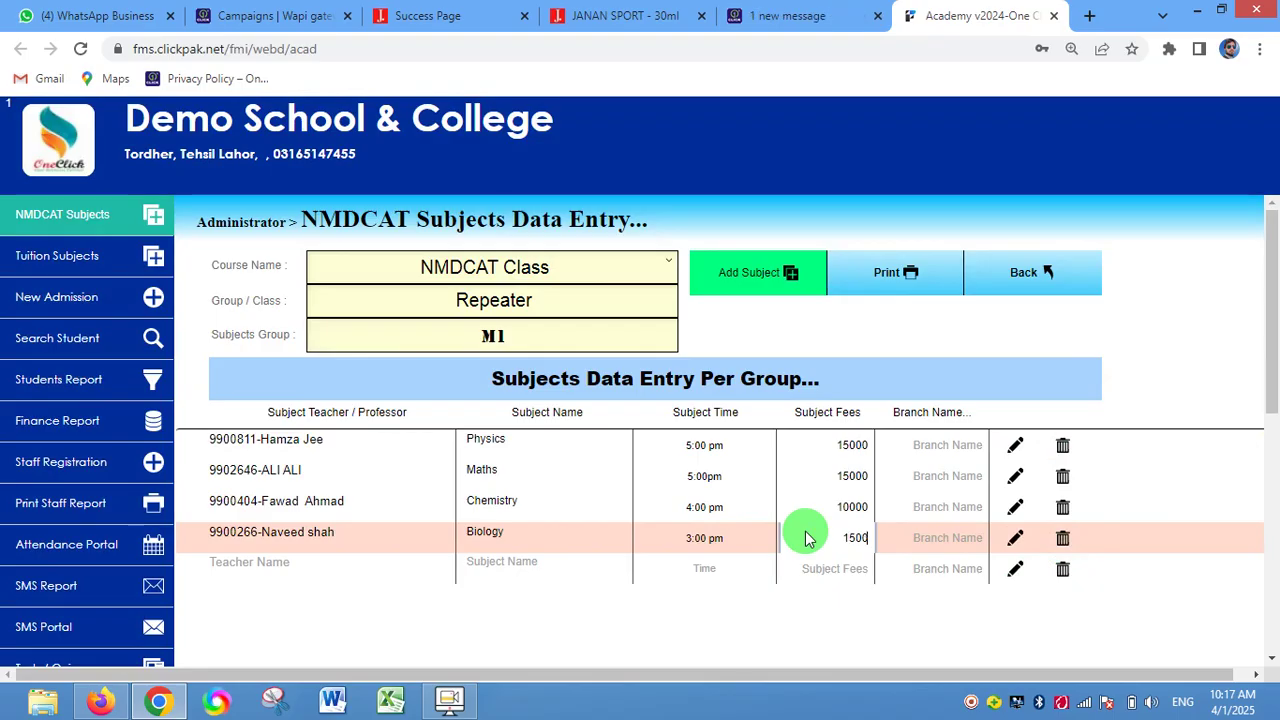
left_click(1024, 641)
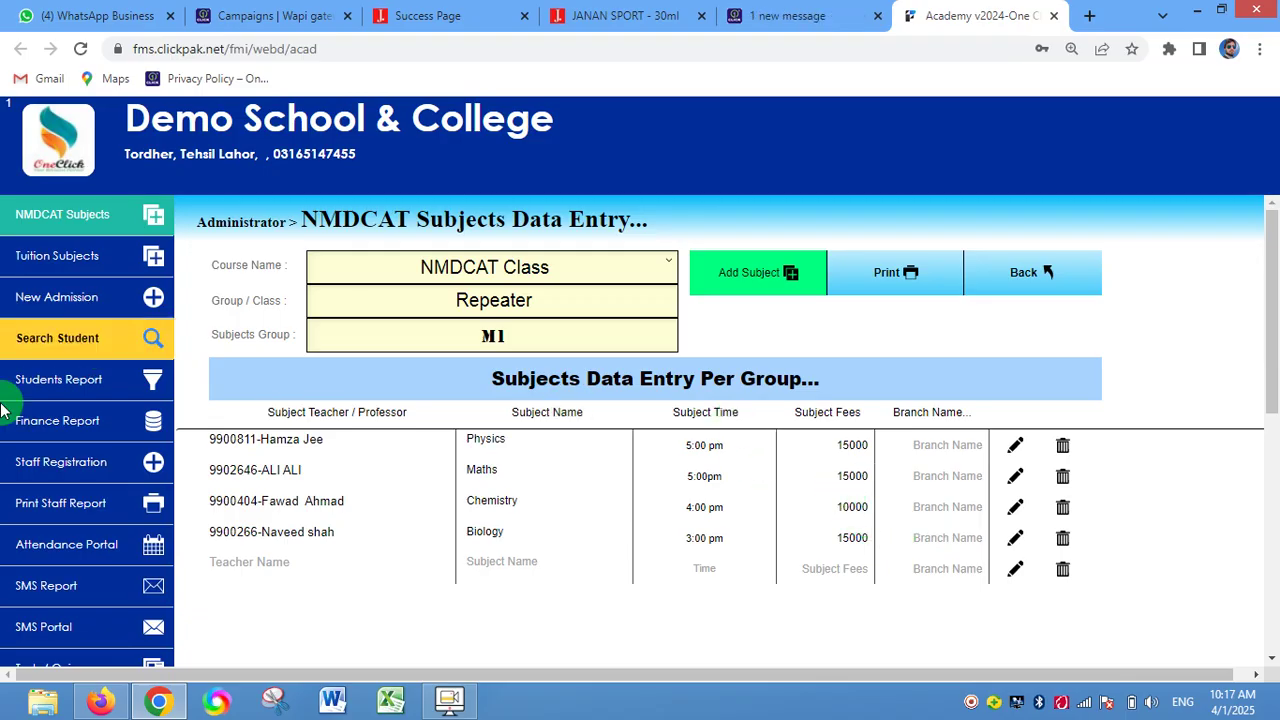
- Open the NMDCAT Students Report for Repeater M1, keeping Chemistry 9 as the subject
left_click(98, 297)
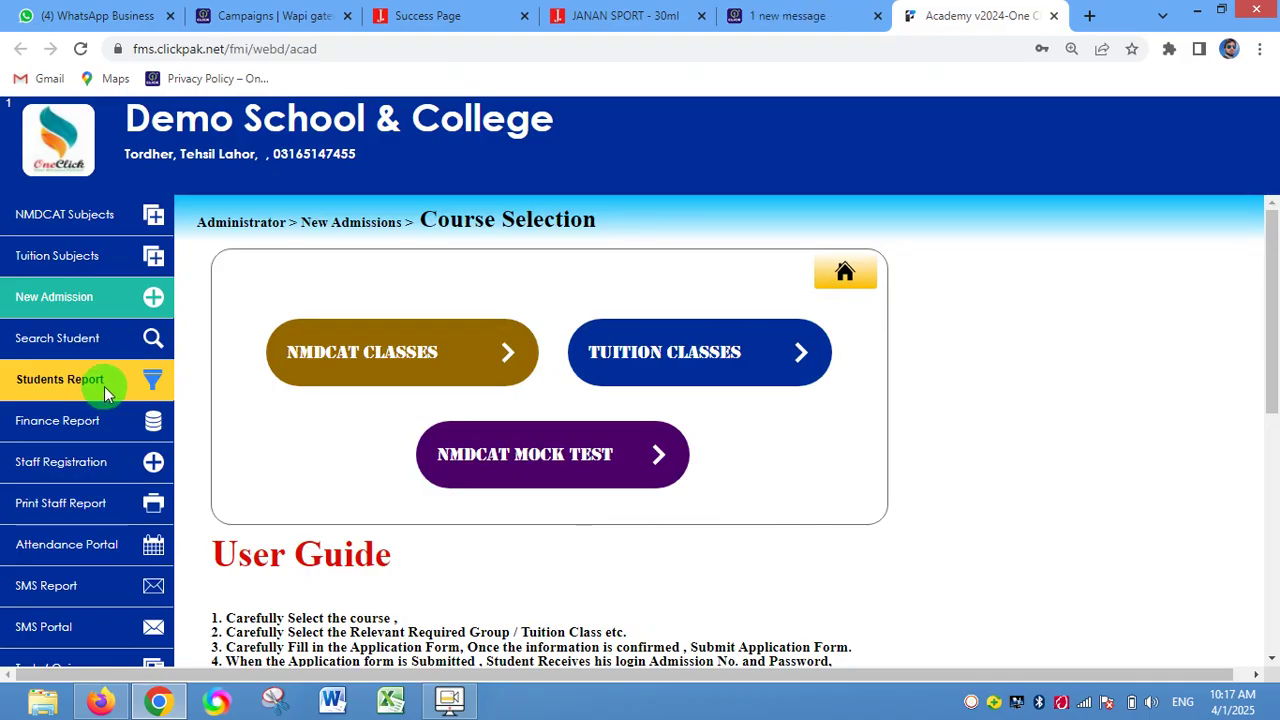
left_click(104, 386)
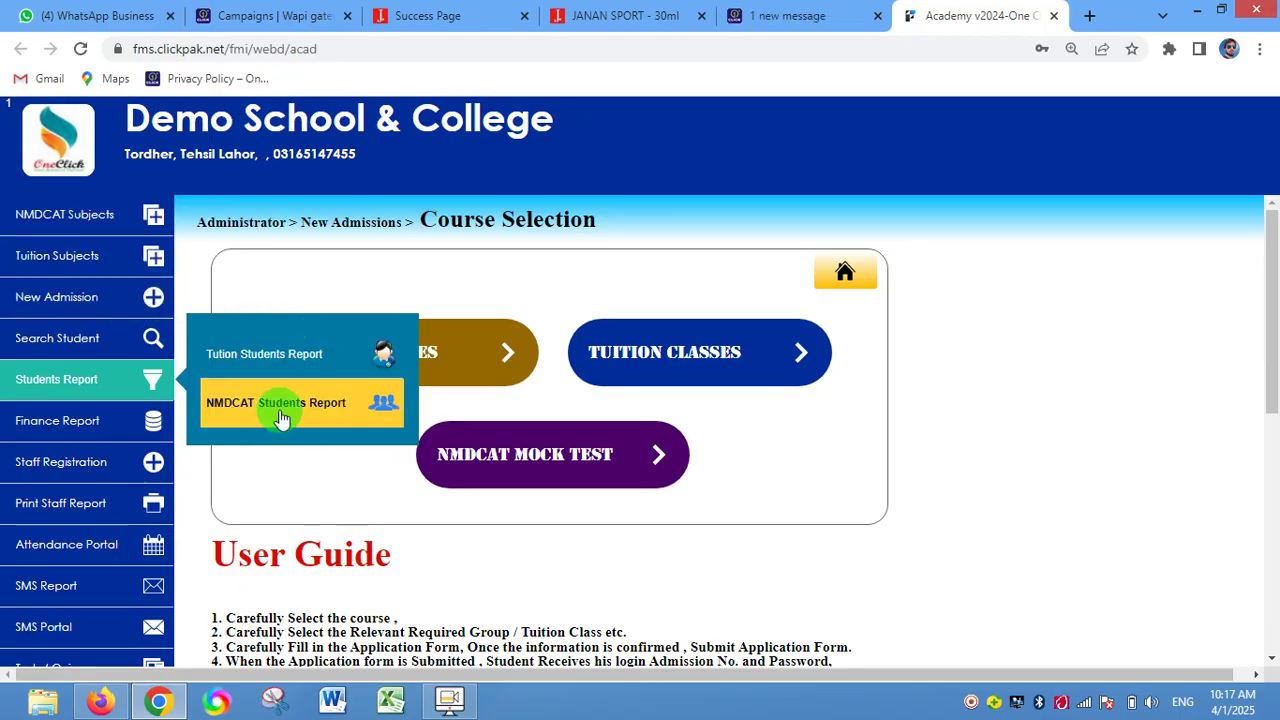
left_click(316, 416)
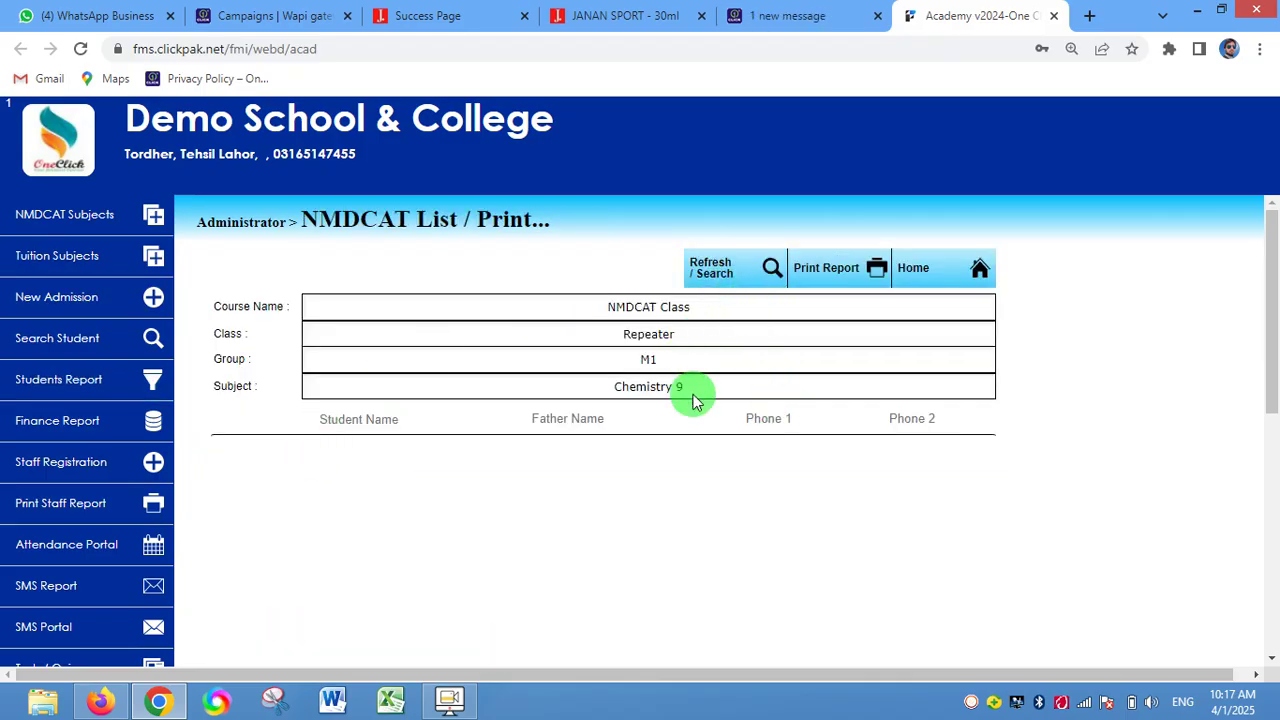
left_click(700, 383)
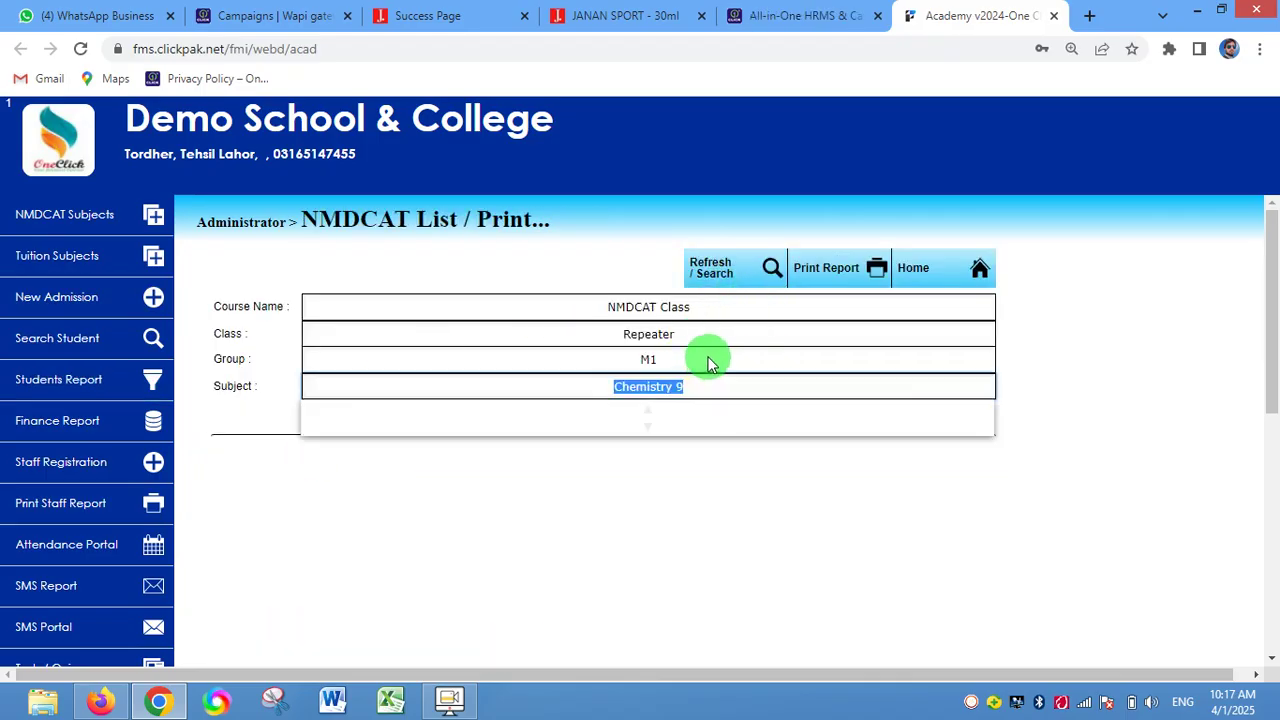
left_click(762, 540)
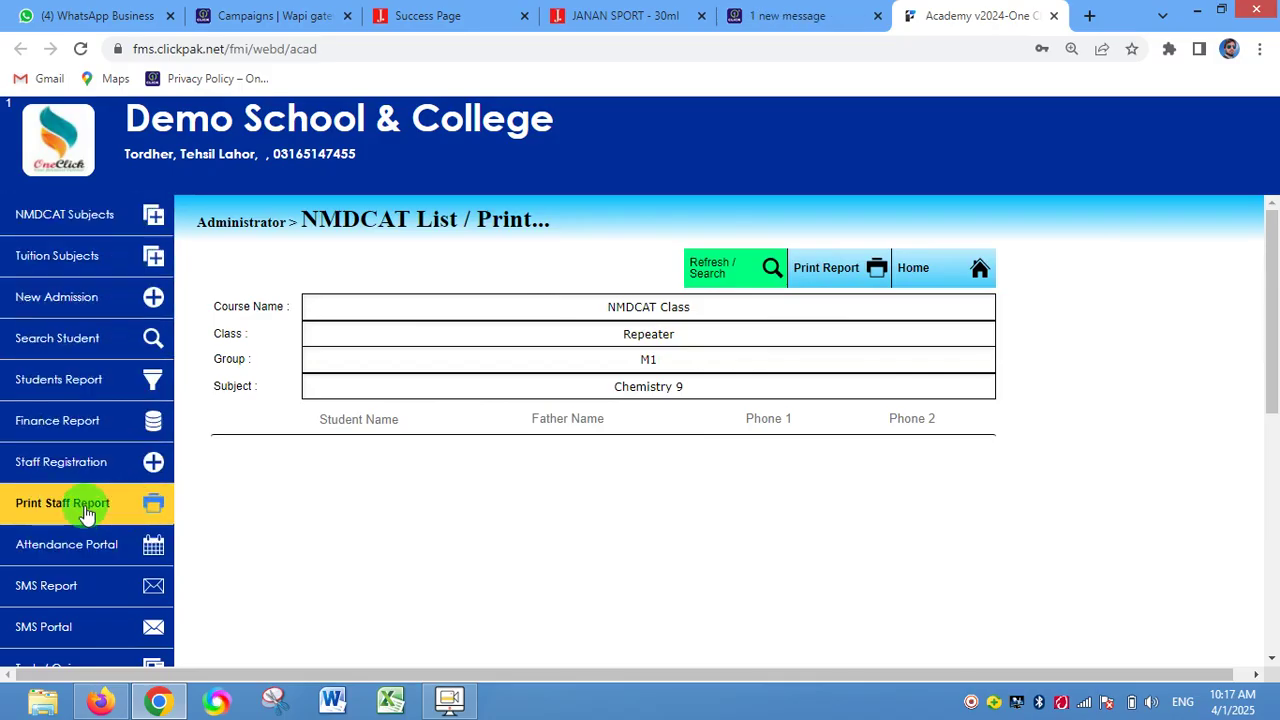
scroll(60, 420, "down", 1)
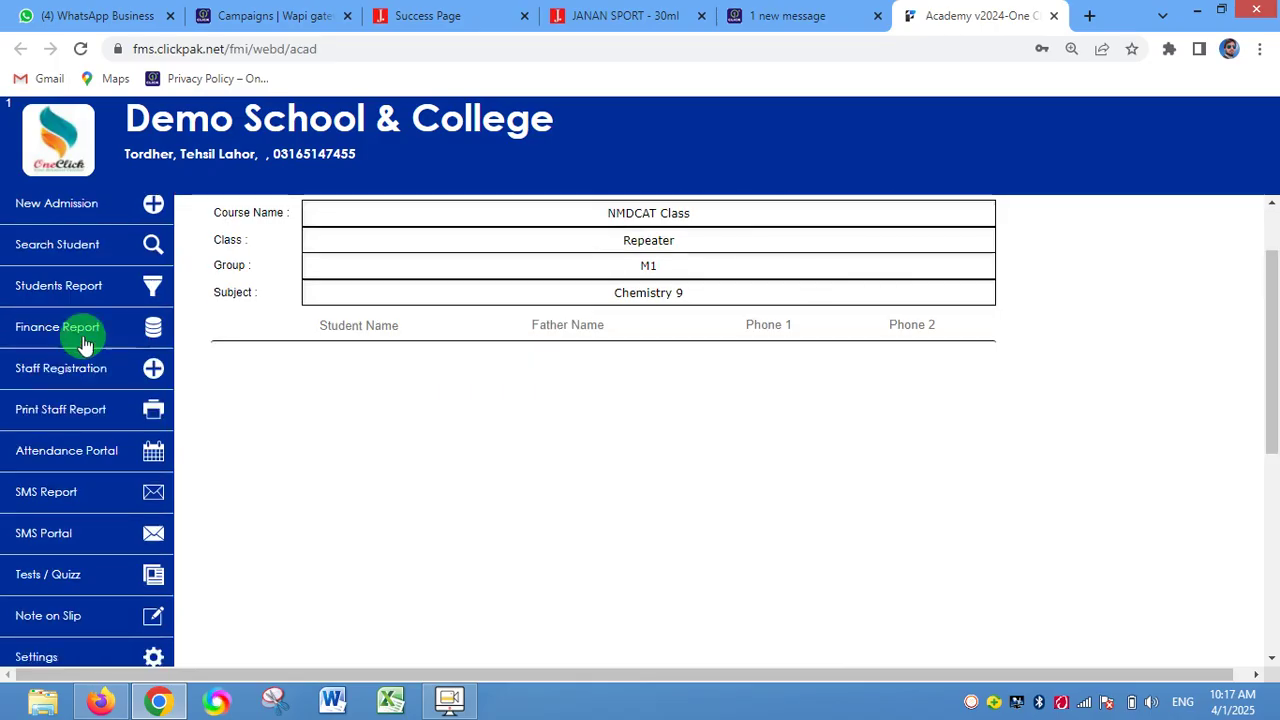
scroll(86, 335, "up", 1)
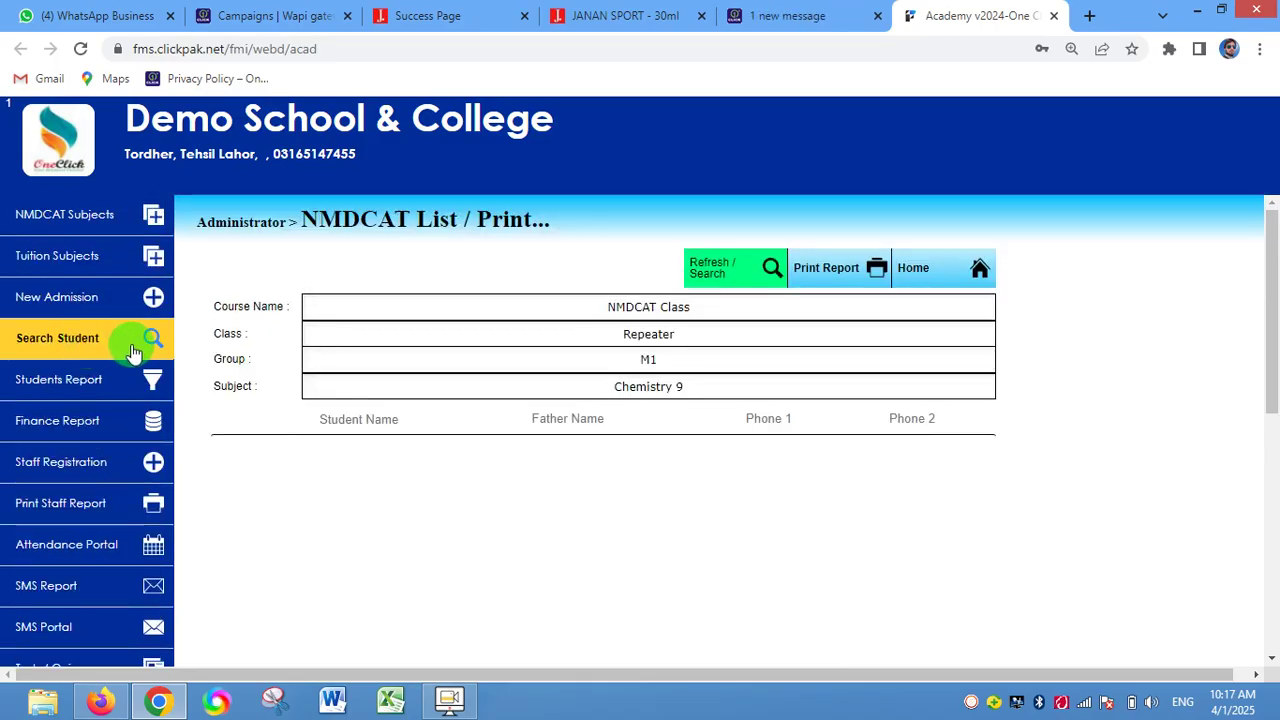
- Search Students by the newly admitted student's name
left_click(97, 344)
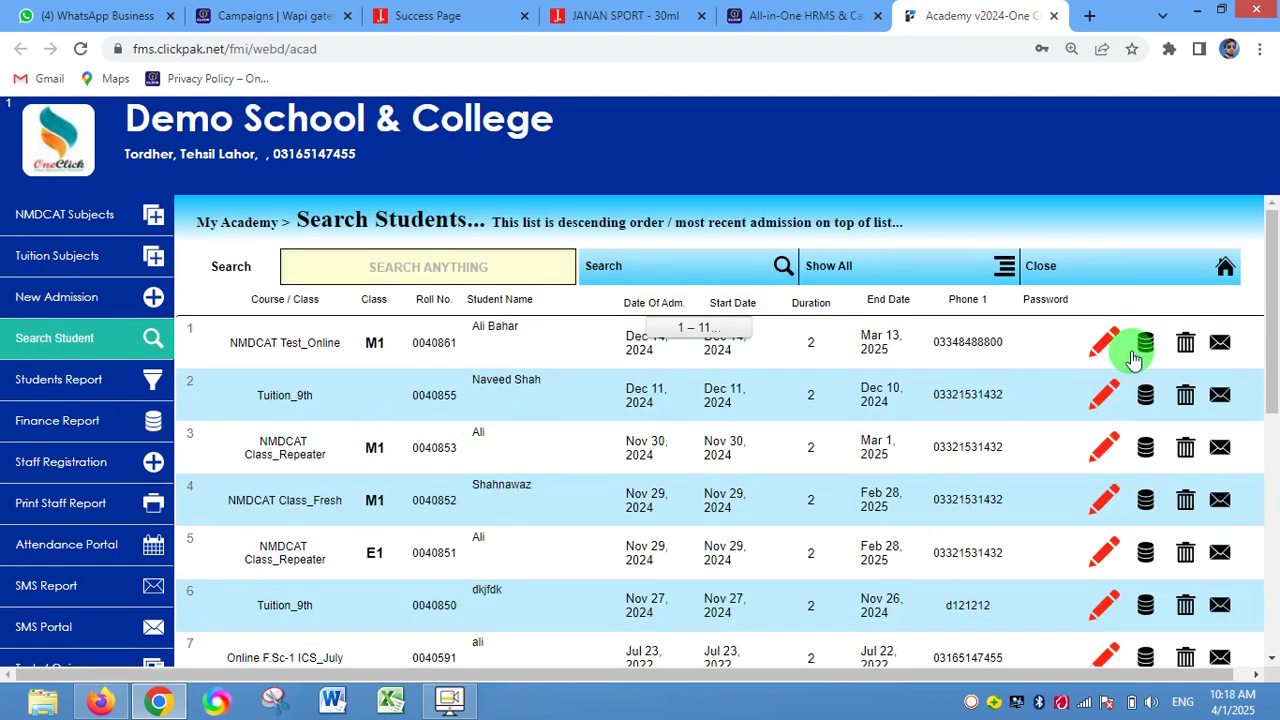
left_click(449, 272)
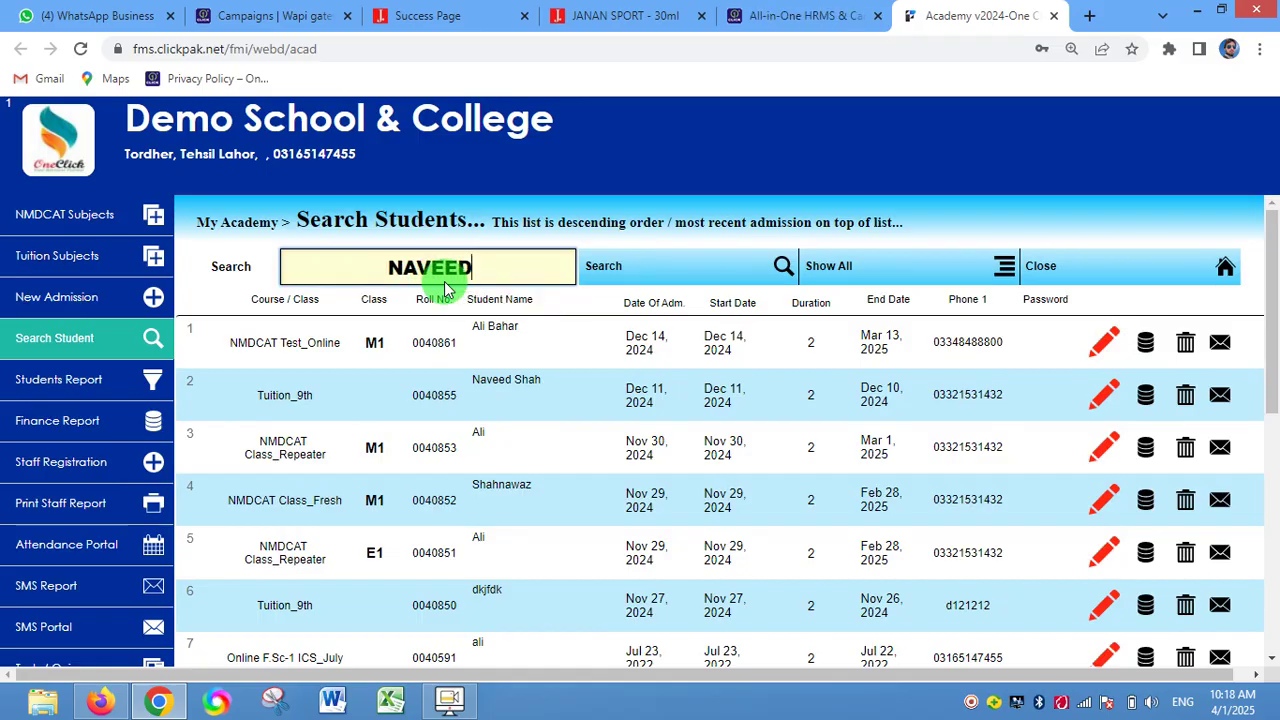
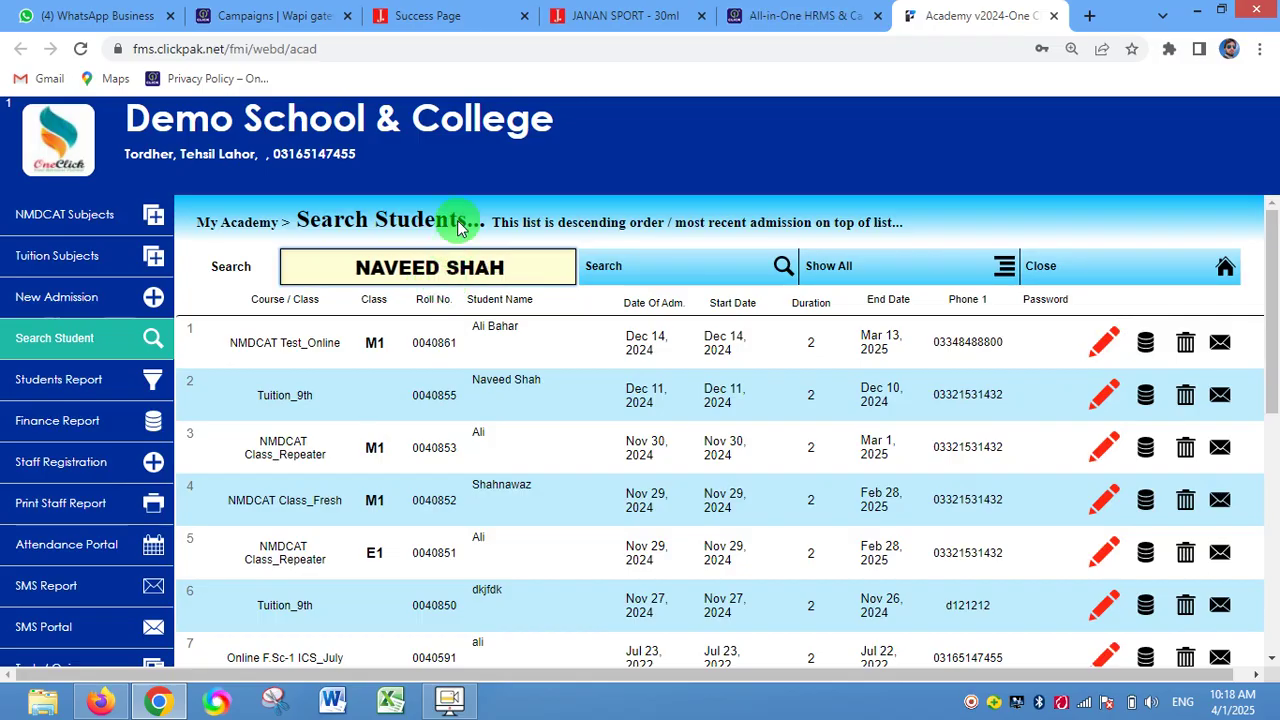
key("Return")
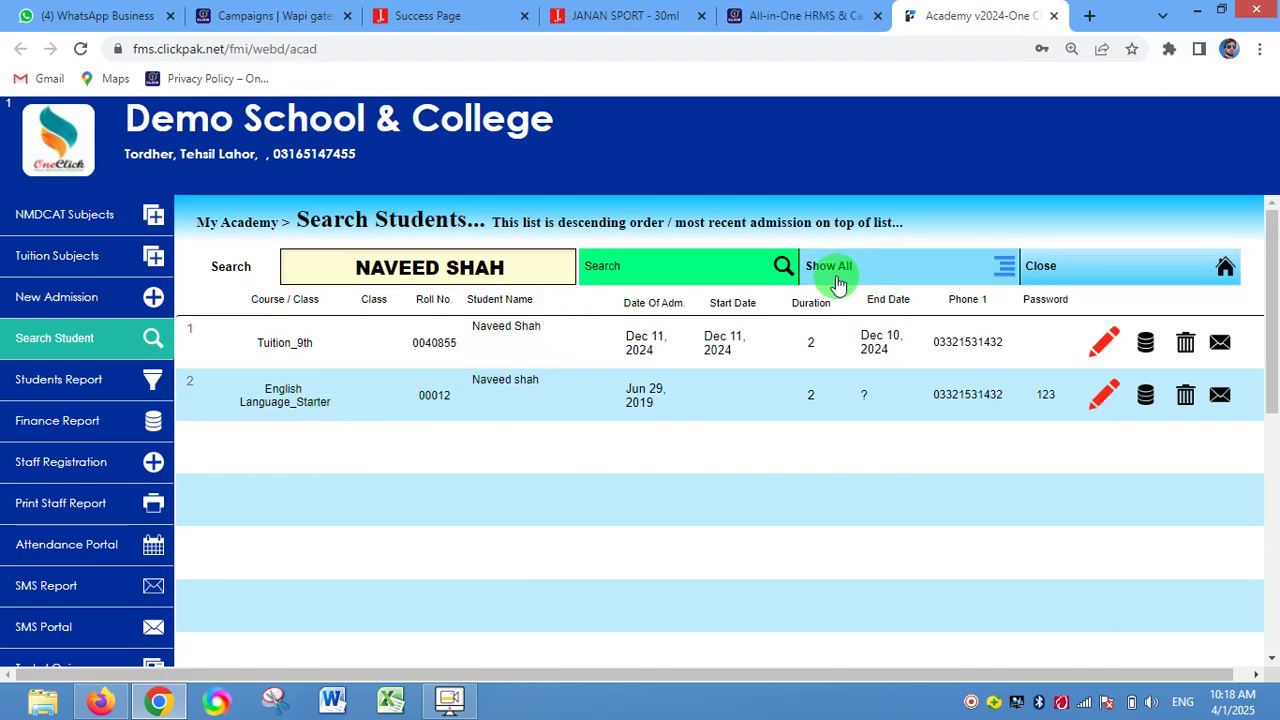
- Show all students again, with the most recent admission first
left_click(870, 275)
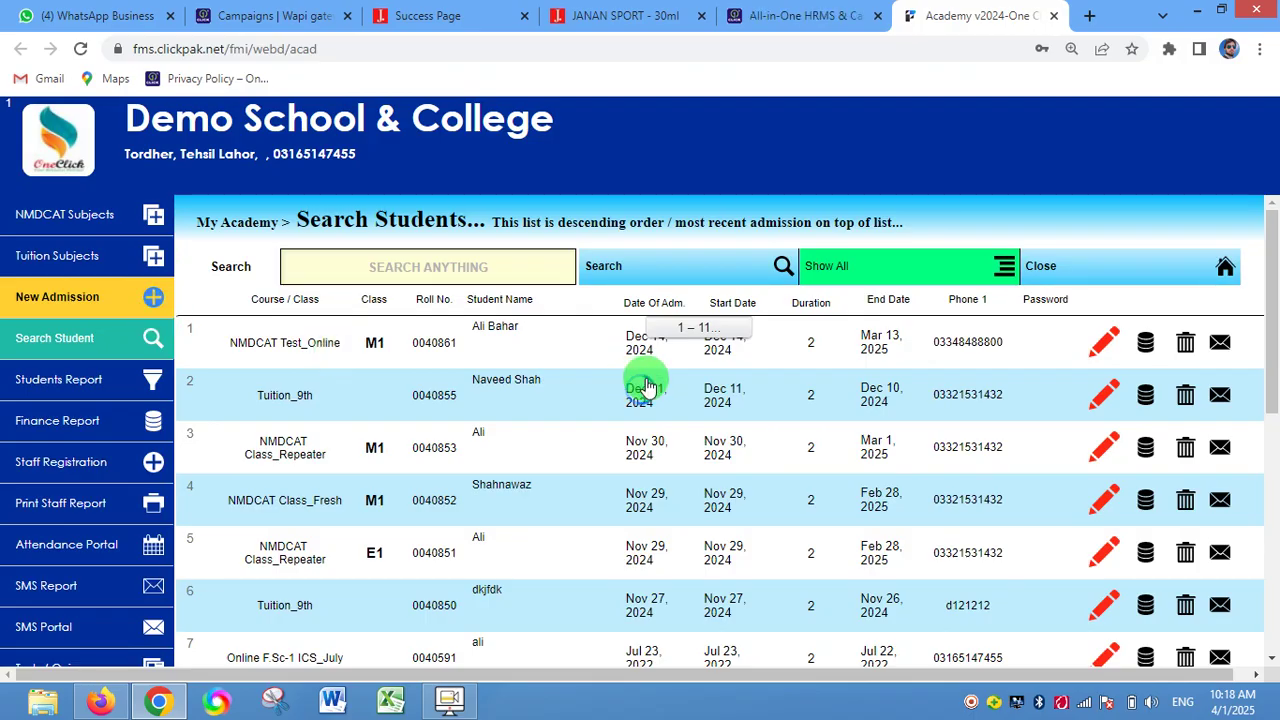
scroll(641, 392, "down", 1)
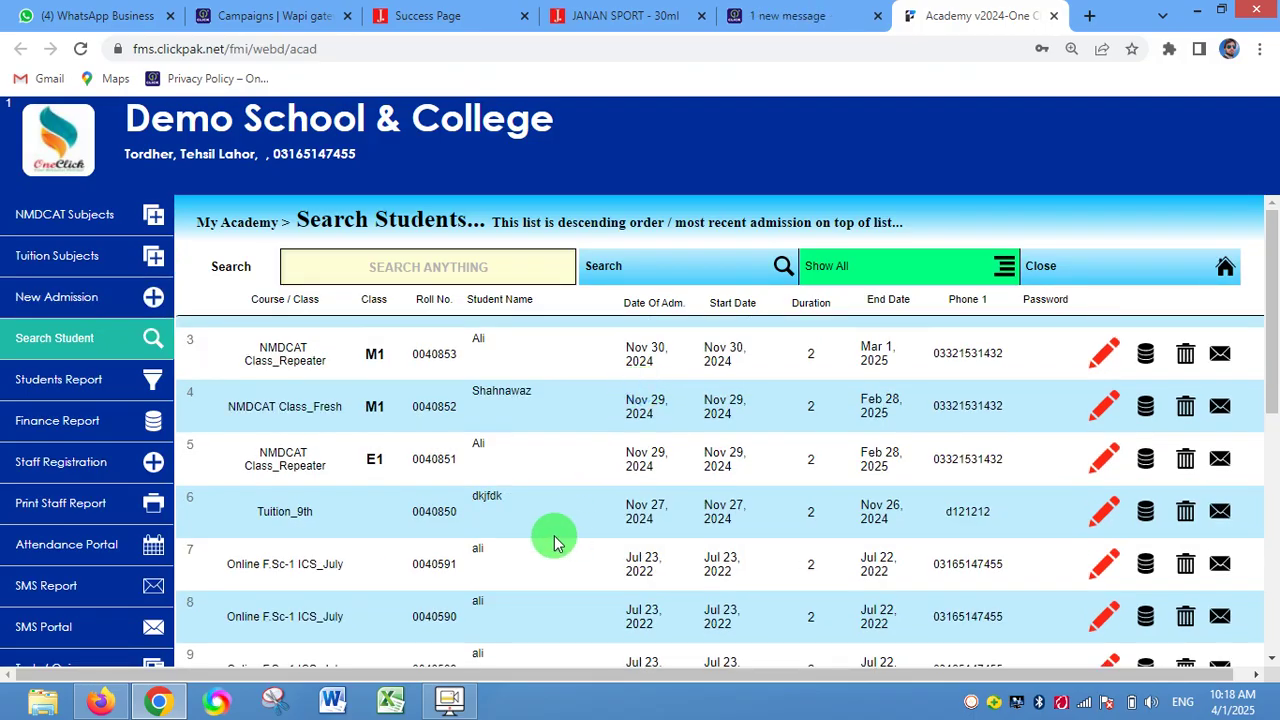
scroll(553, 535, "up", 1)
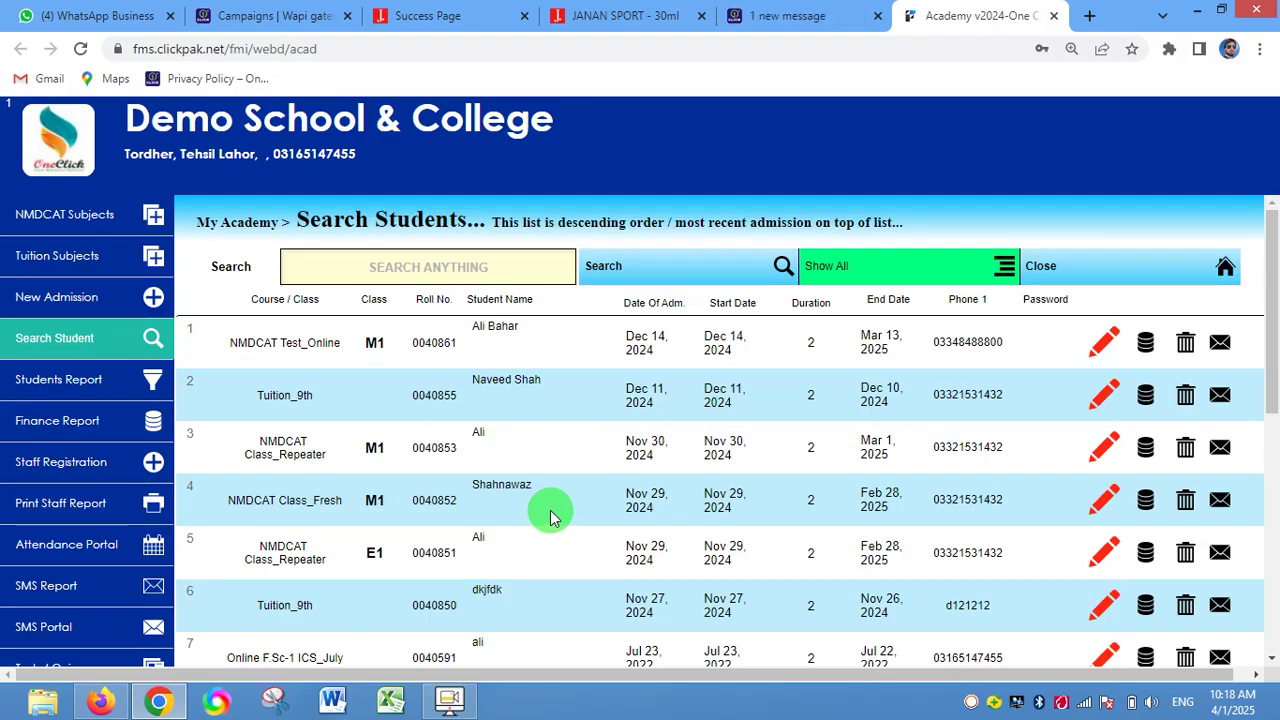
- Start an NMDCAT admission, confirm subjects, and accept name, contacts and 3-month duration
left_click(92, 310)
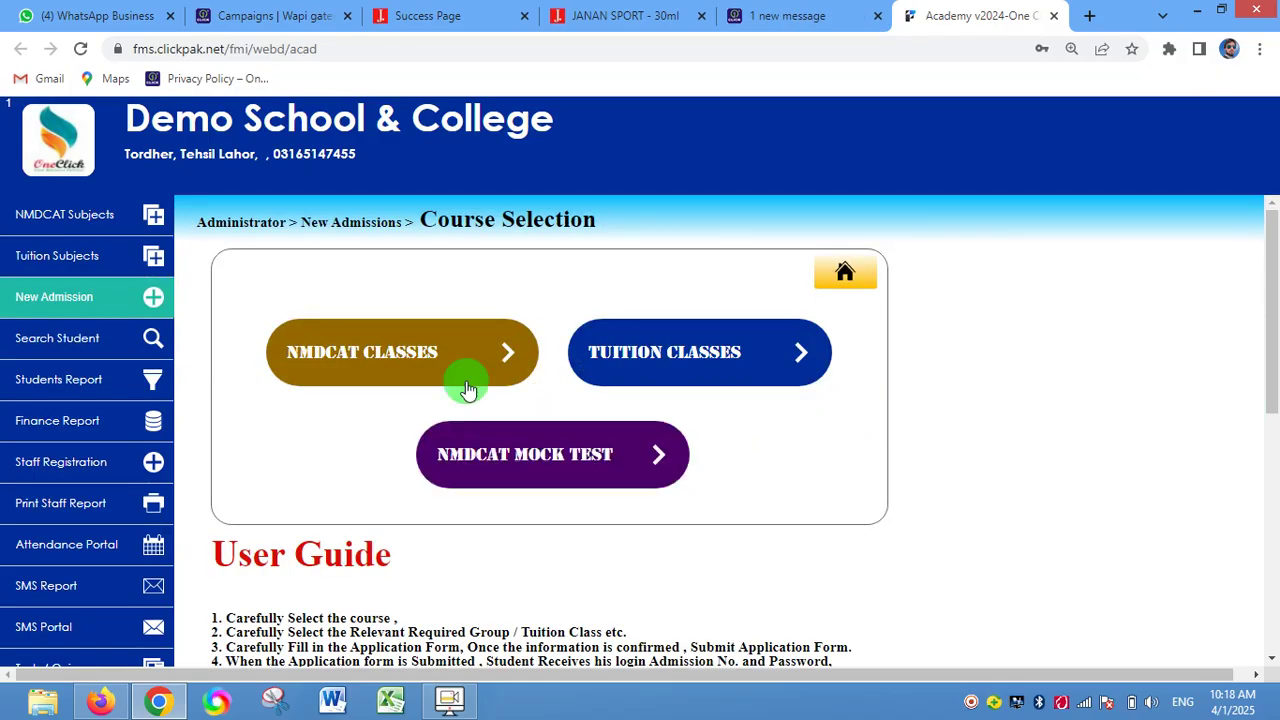
left_click(662, 440)
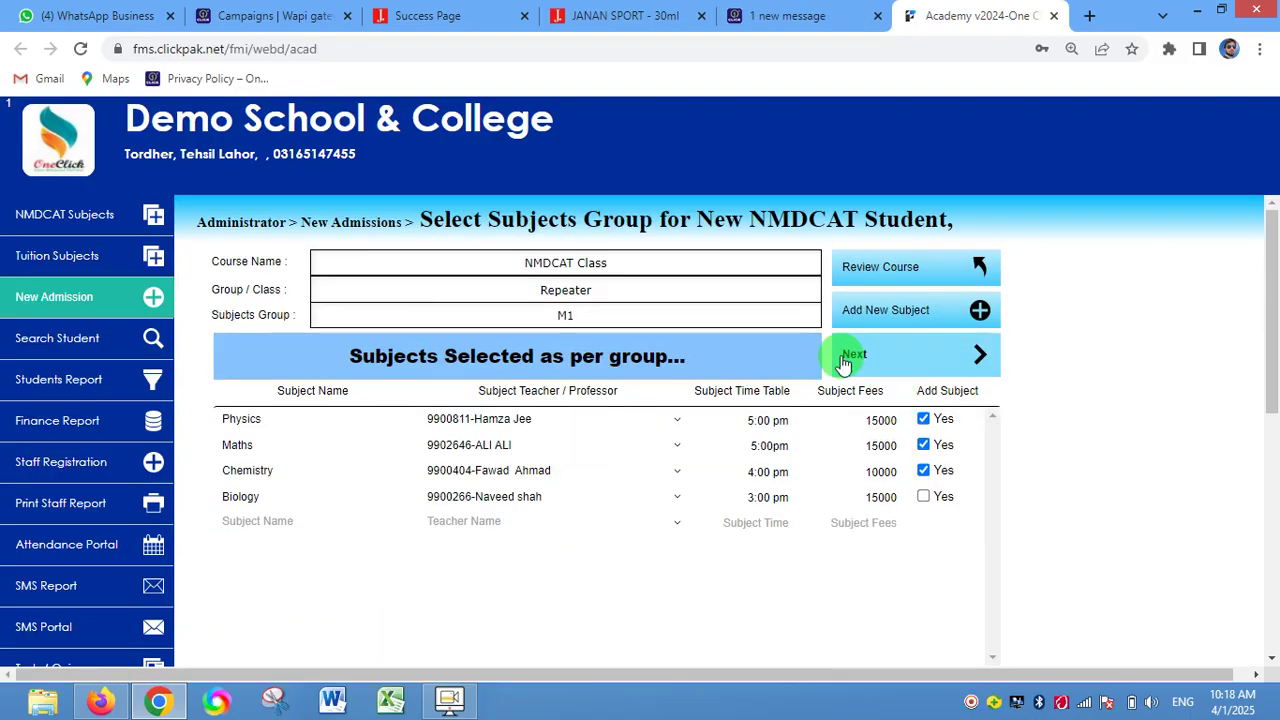
left_click(960, 354)
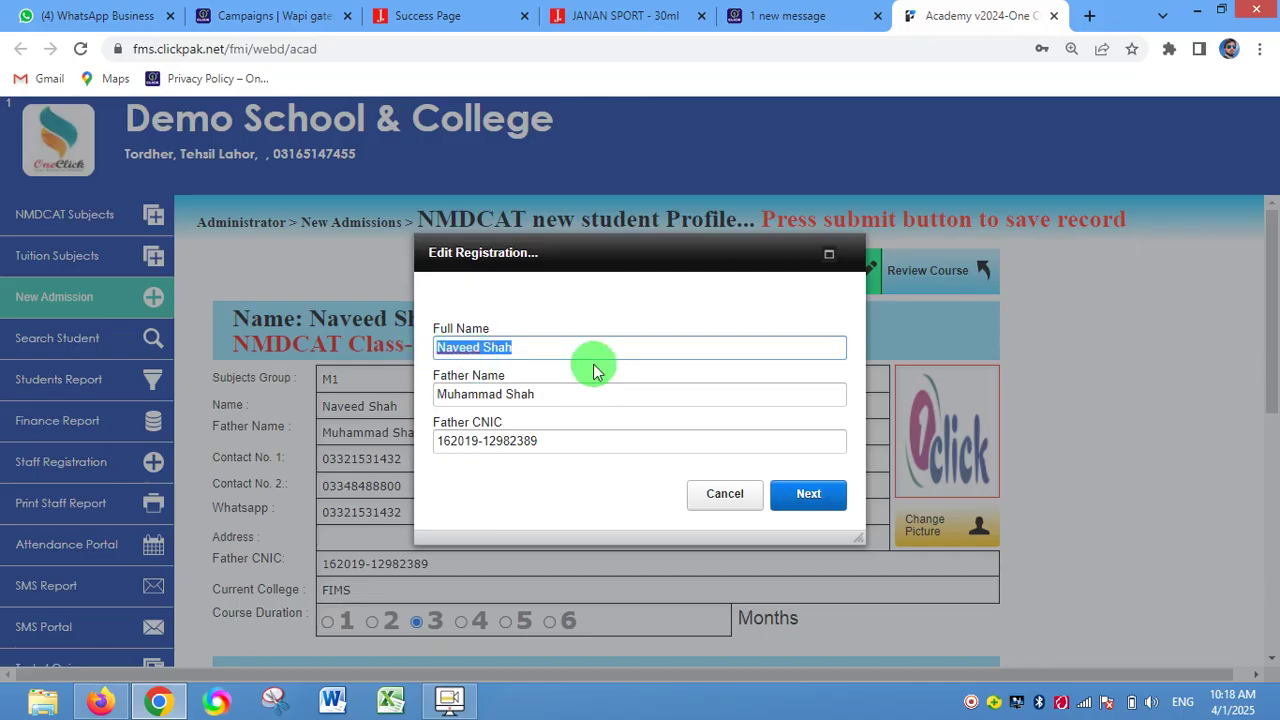
left_click(728, 508)
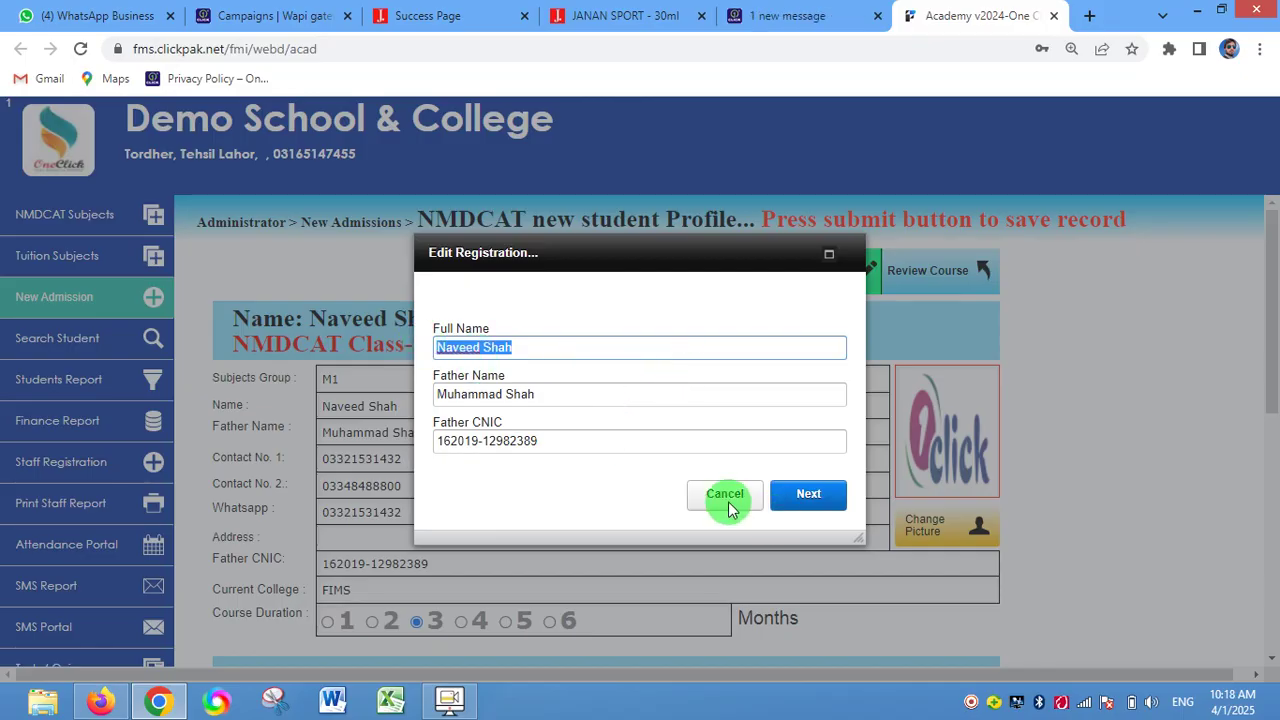
left_click(808, 494)
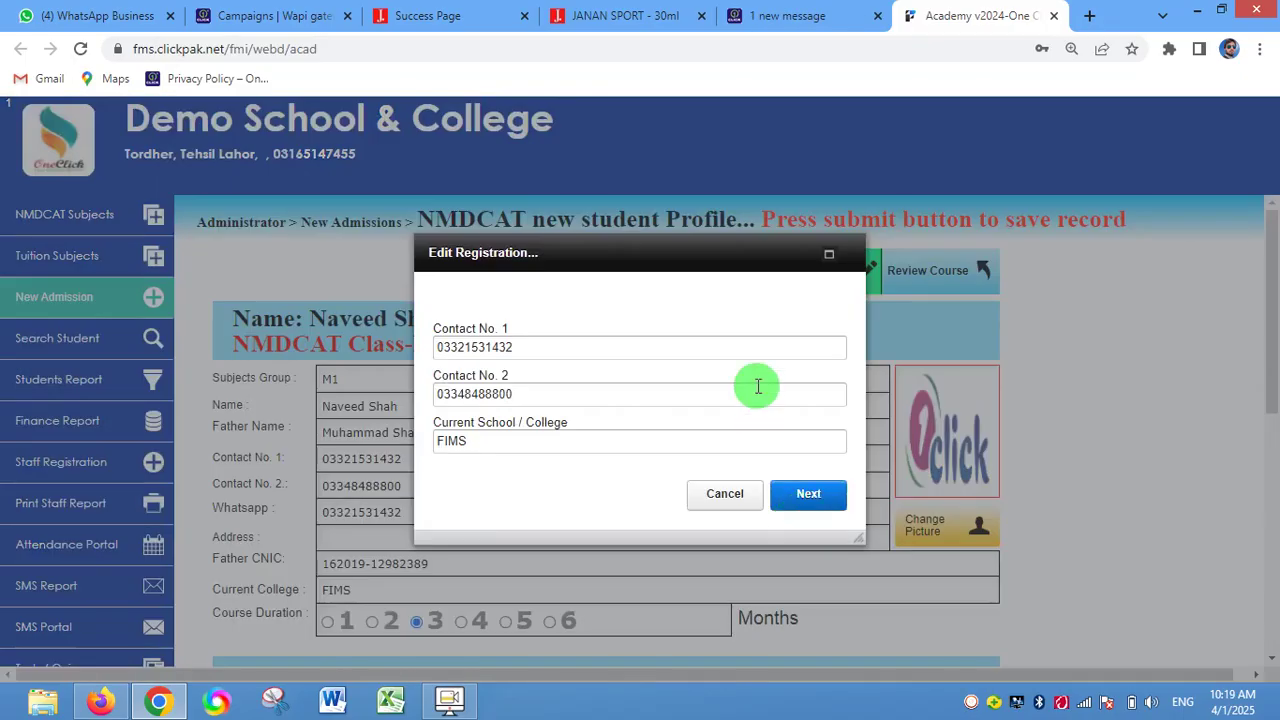
left_click(790, 495)
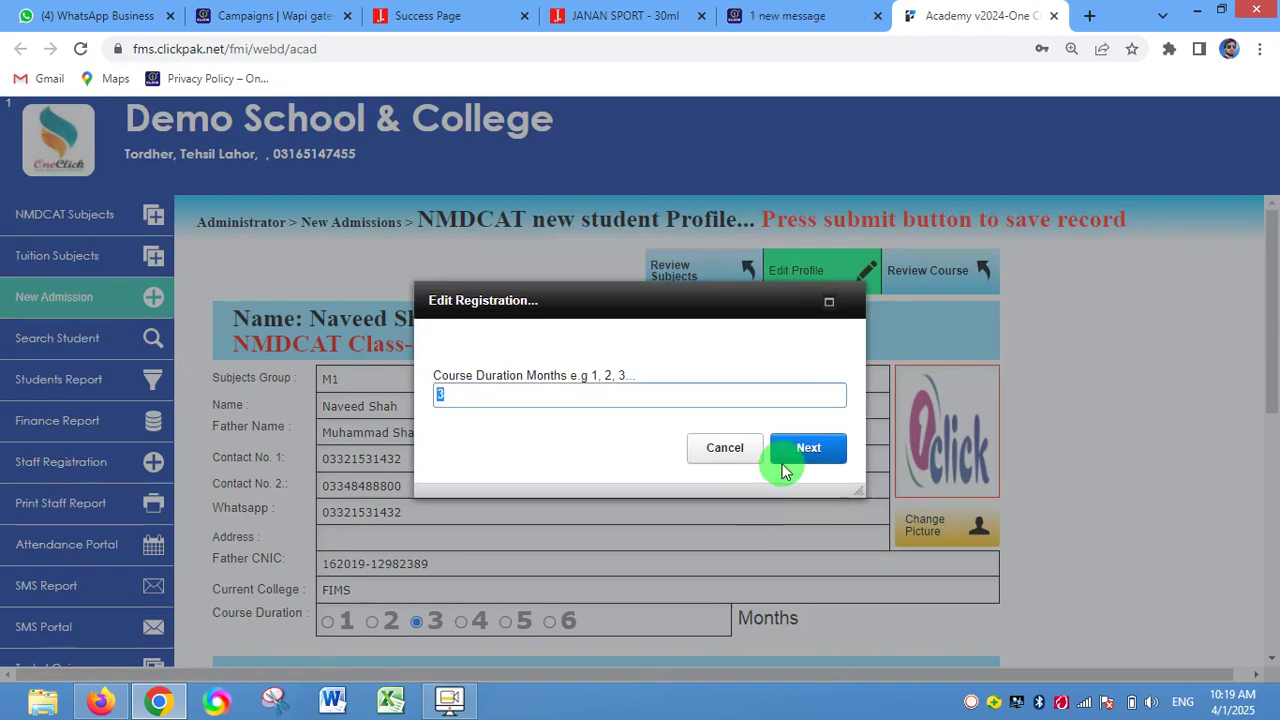
left_click(789, 458)
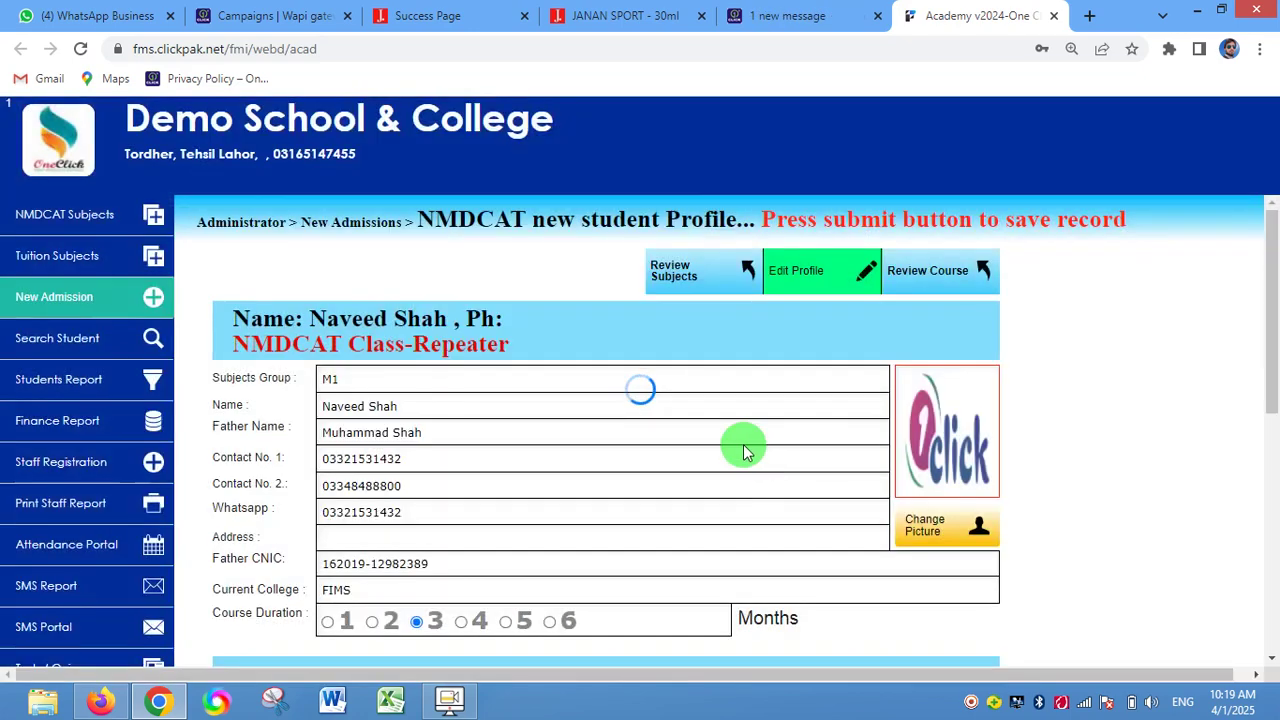
- Submit the admission form and continue to the NMDCAT Fees Management page
scroll(565, 387, "down", 3)
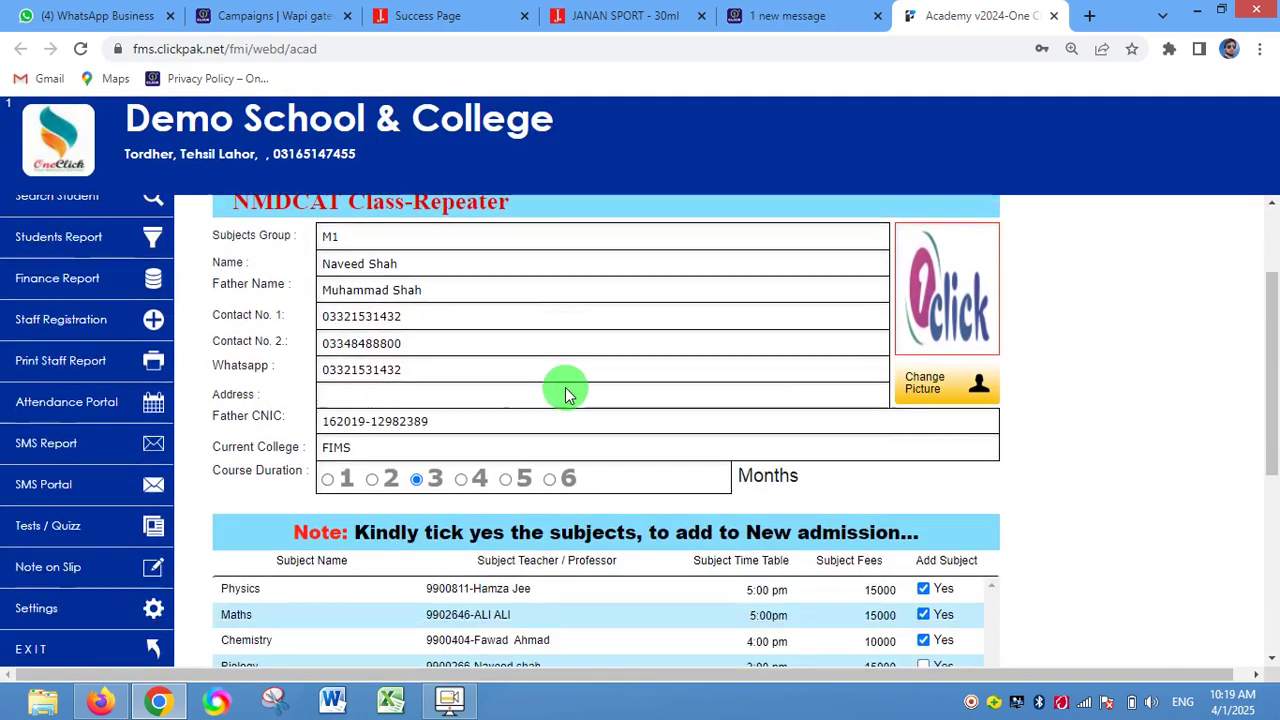
scroll(565, 390, "down", 2)
scroll(543, 380, "up", 5)
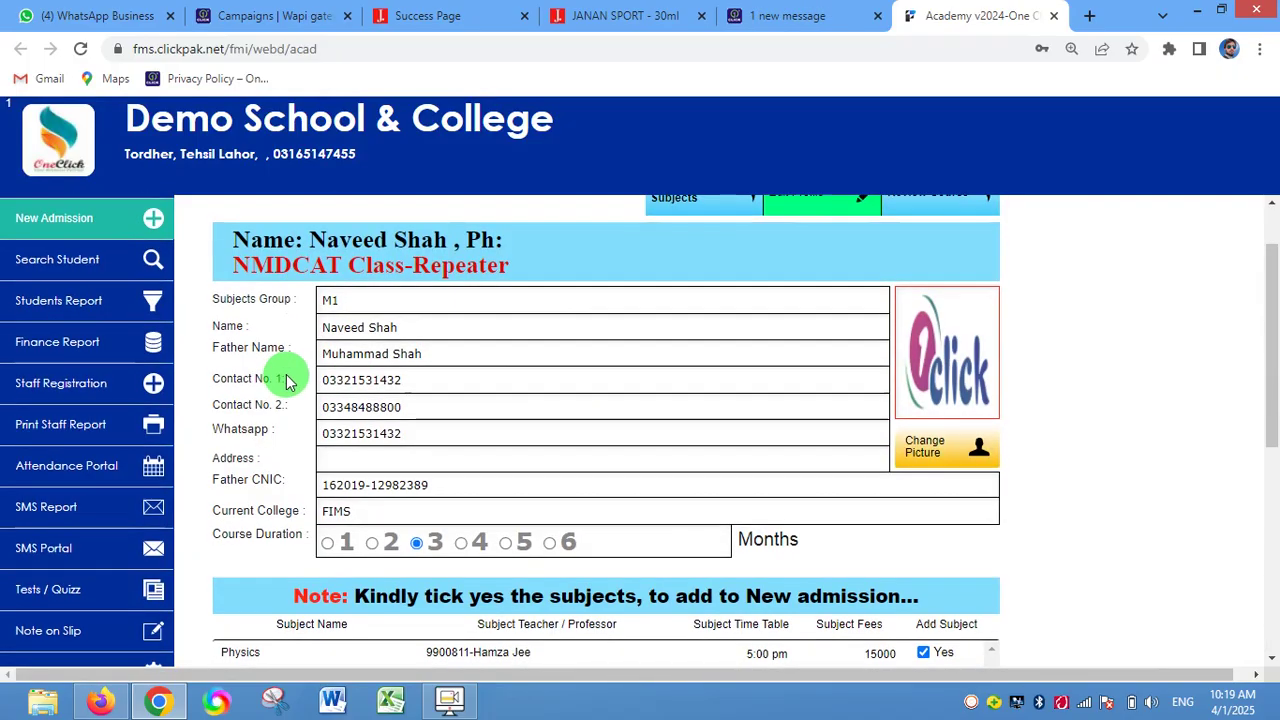
scroll(295, 372, "down", 4)
scroll(349, 300, "up", 5)
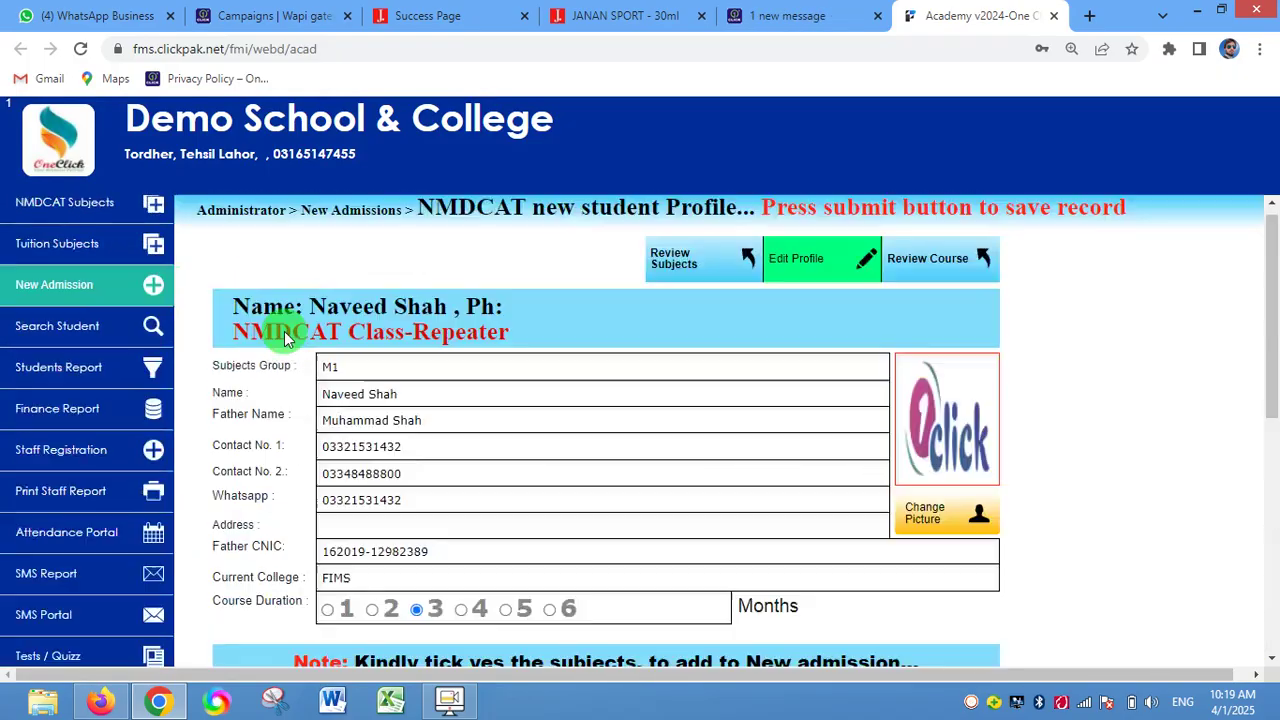
scroll(284, 331, "down", 5)
scroll(337, 358, "up", 3)
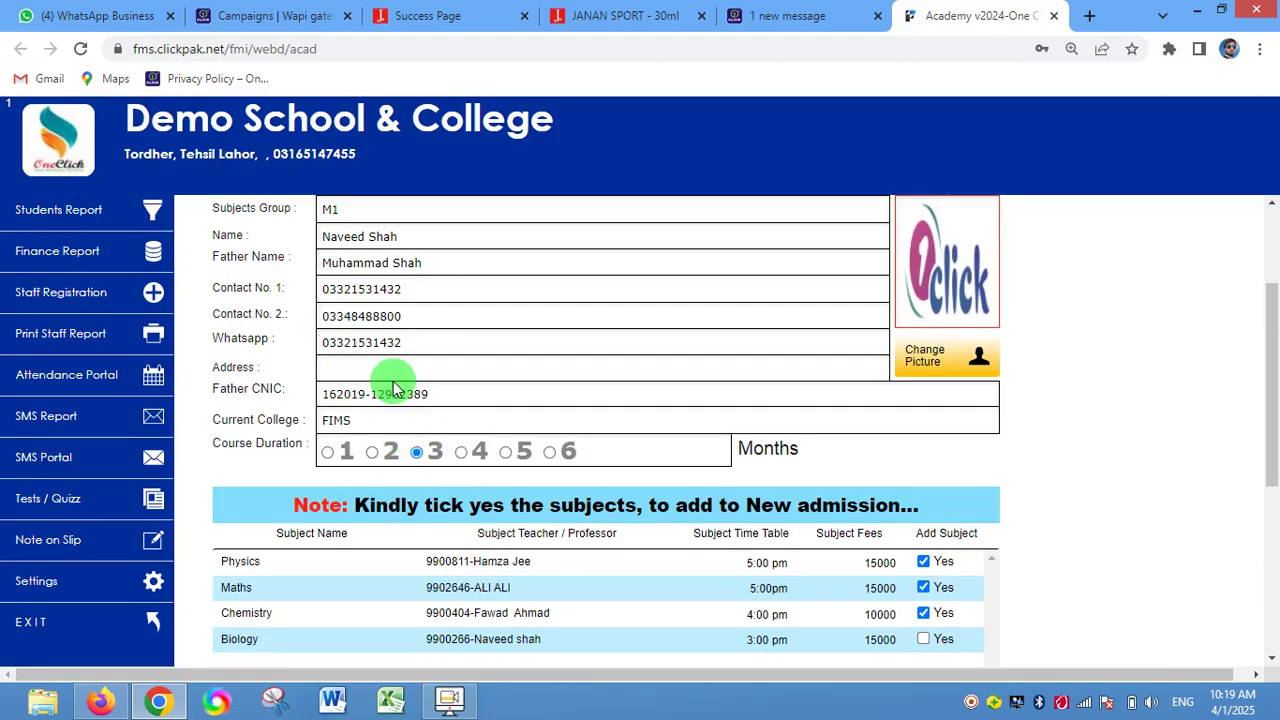
scroll(690, 425, "down", 4)
scroll(657, 440, "up", 6)
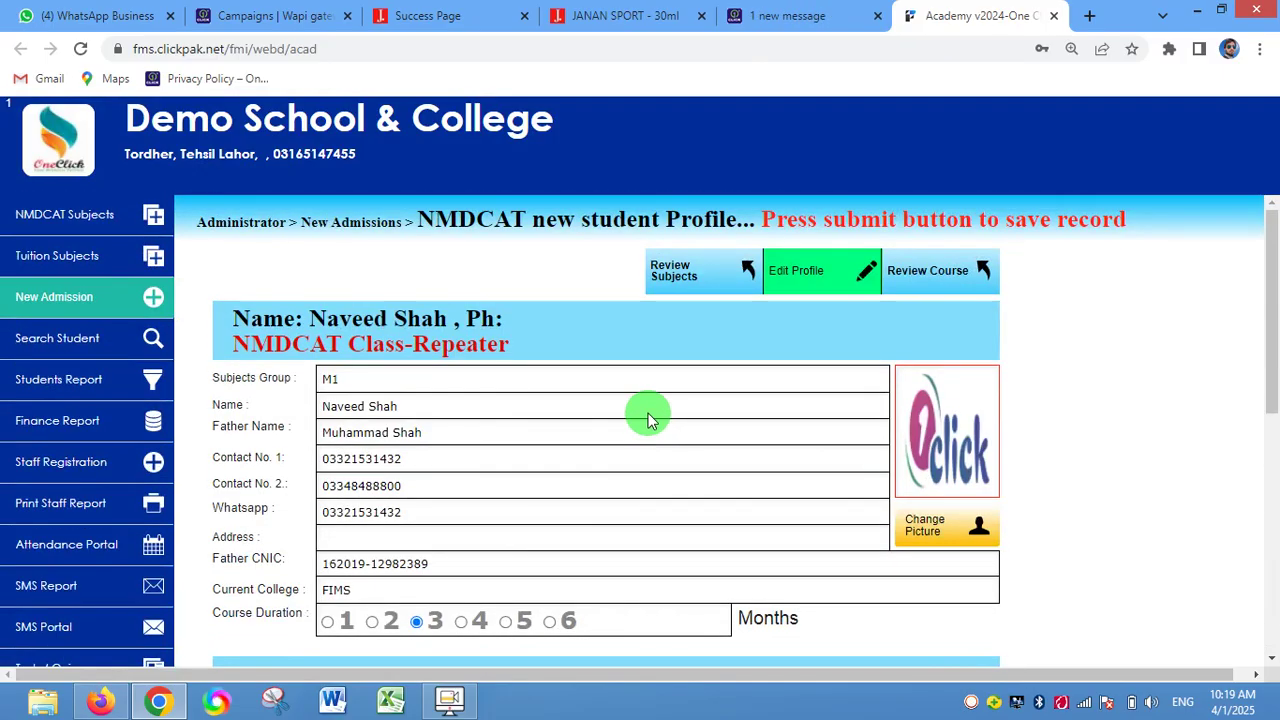
scroll(648, 420, "down", 2)
scroll(731, 531, "down", 5)
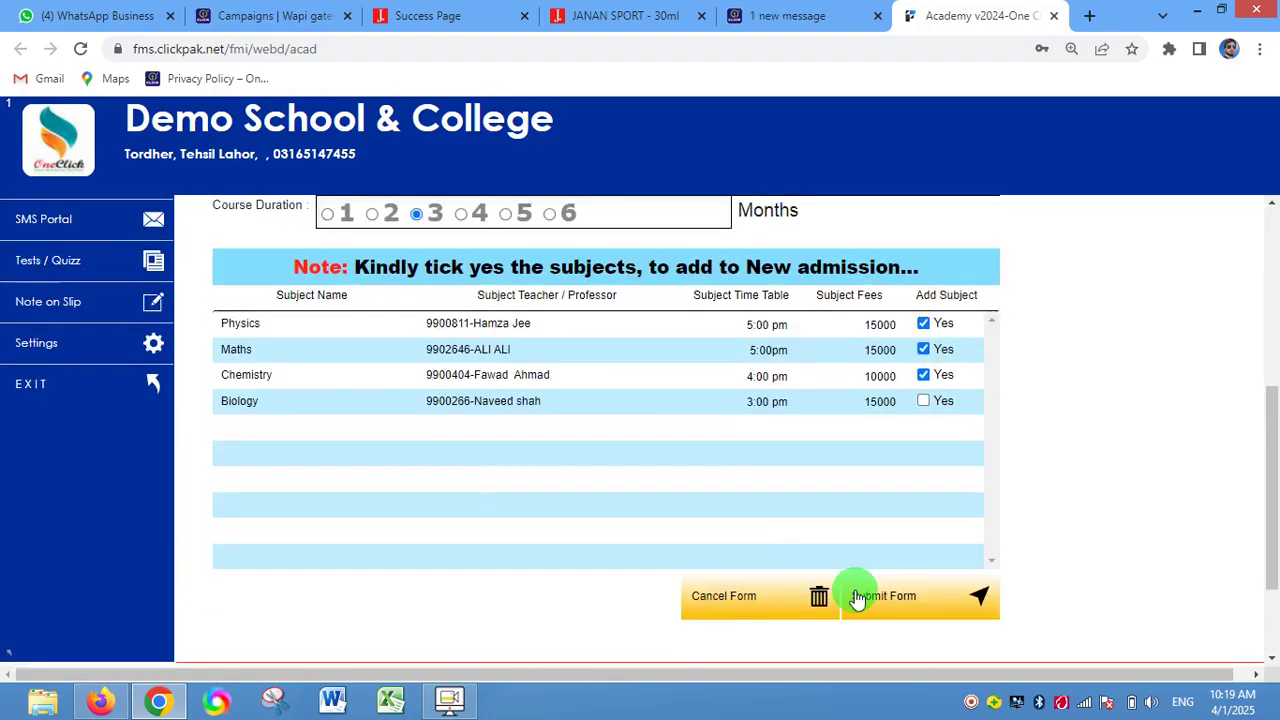
left_click(930, 616)
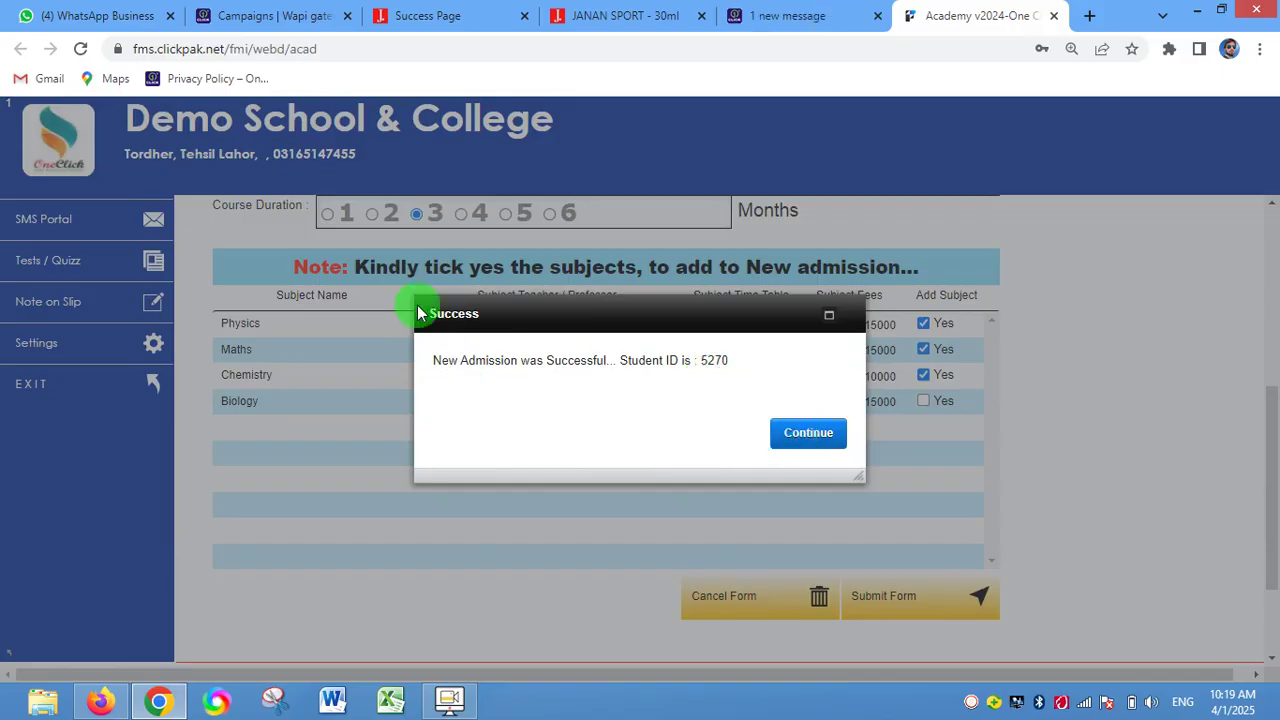
scroll(82, 303, "up", 4)
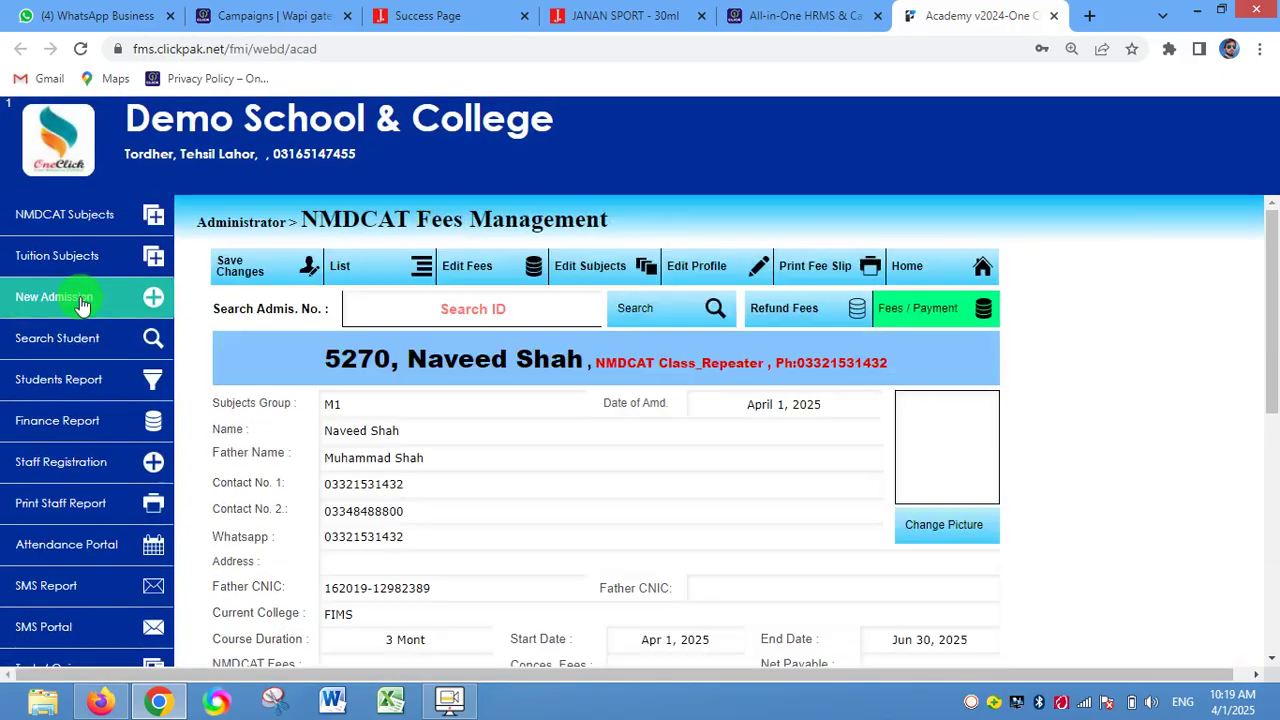
- Open Search Students from the sidebar to see admissions listed newest first
scroll(563, 458, "down", 5)
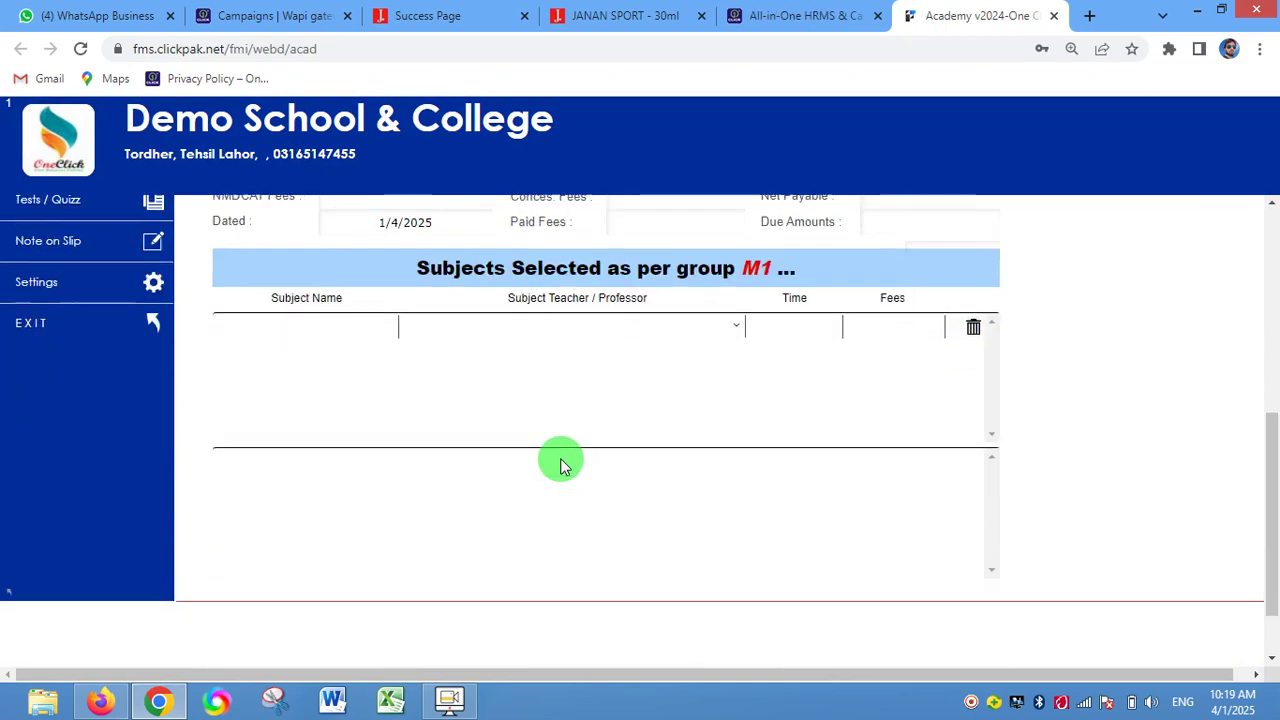
scroll(271, 391, "up", 5)
scroll(491, 437, "down", 5)
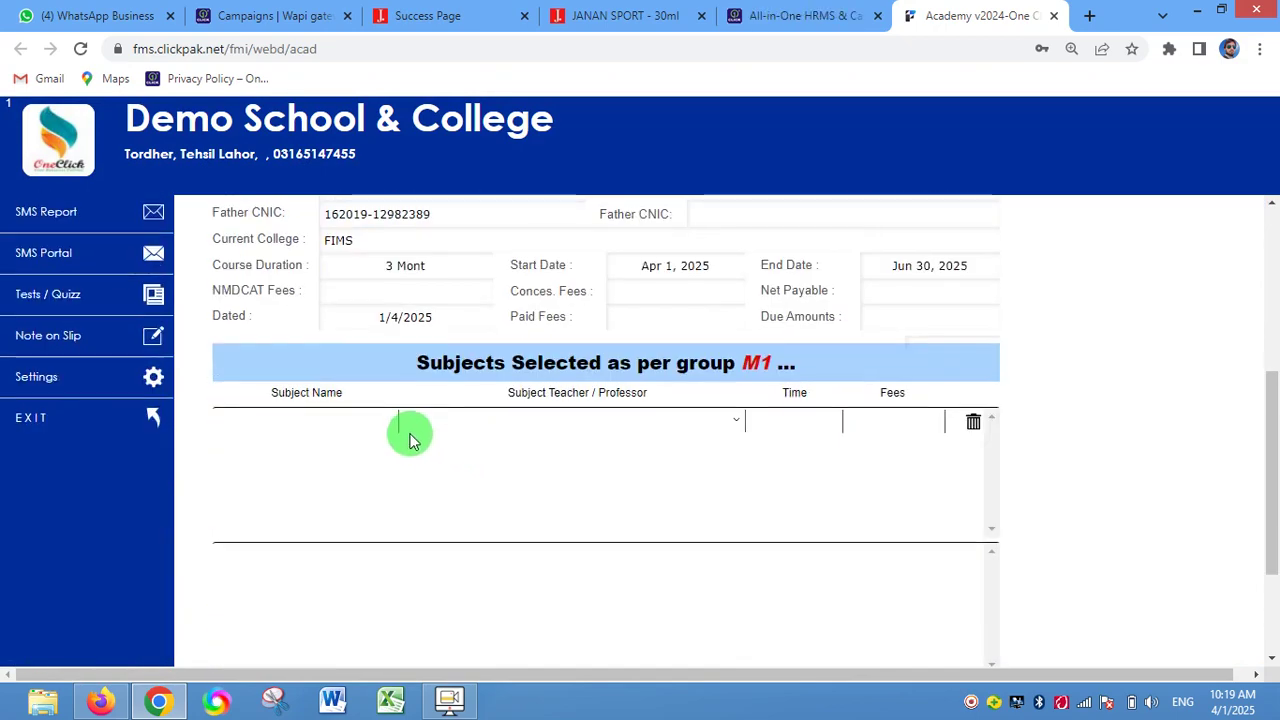
scroll(410, 437, "up", 5)
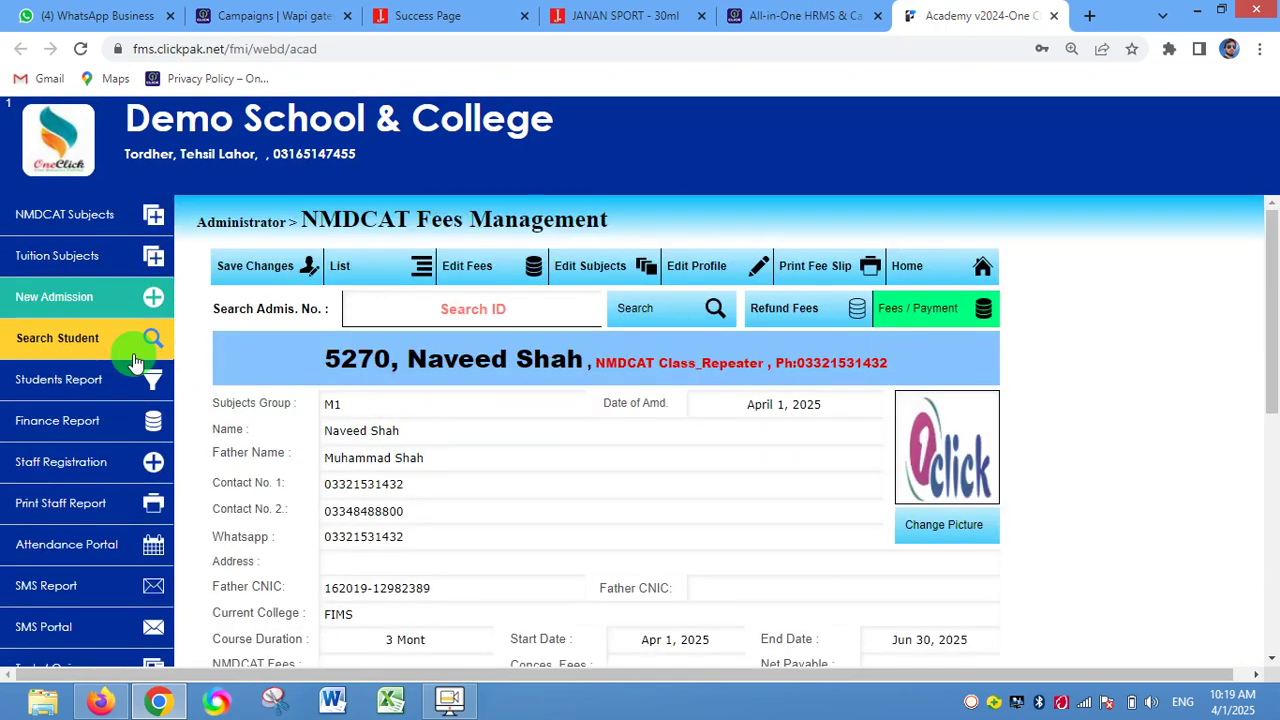
left_click(104, 347)
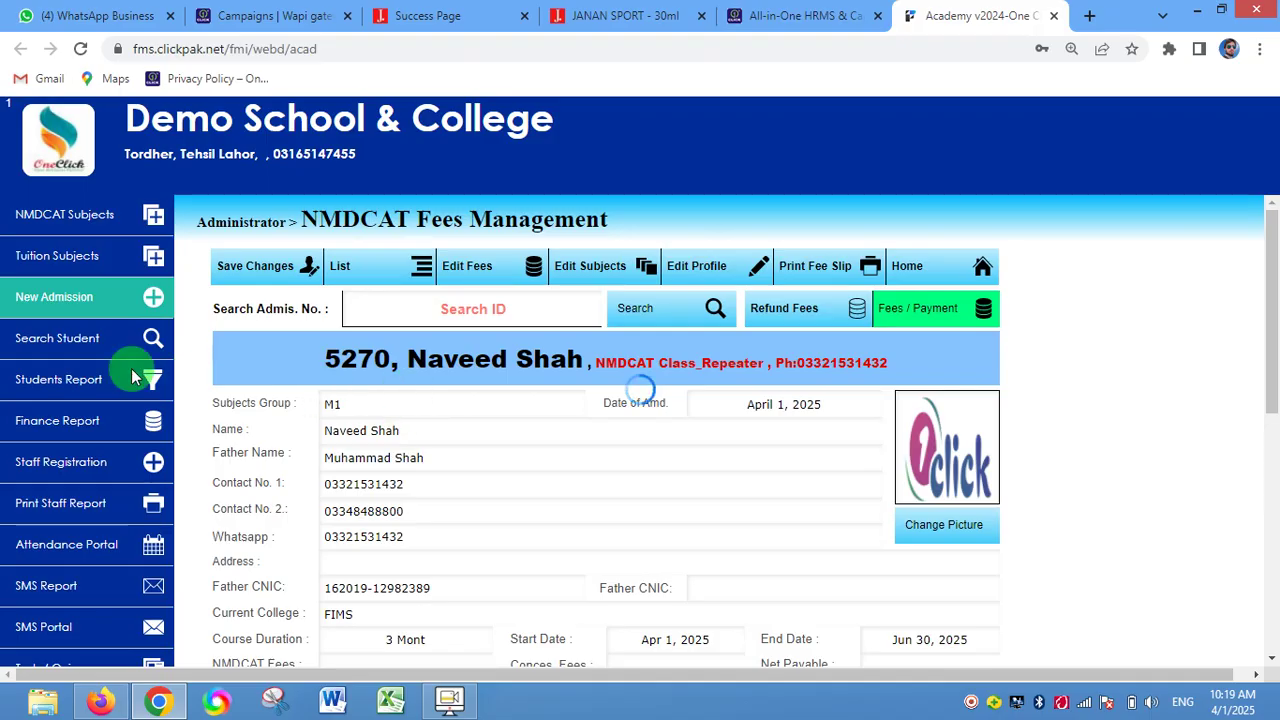
left_click(50, 338)
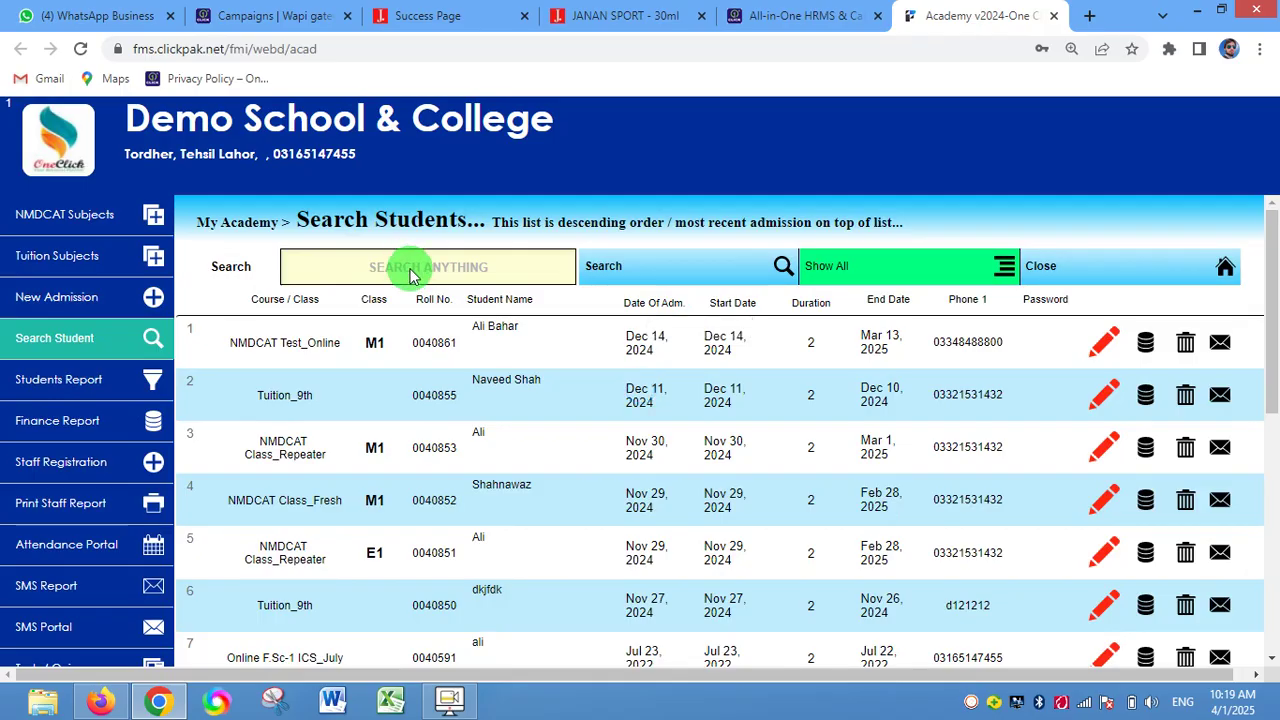
- Search the student list for ID 5270 to show only the NMDCAT Class_Repeater M1 admission
left_click(413, 276)
type("52")
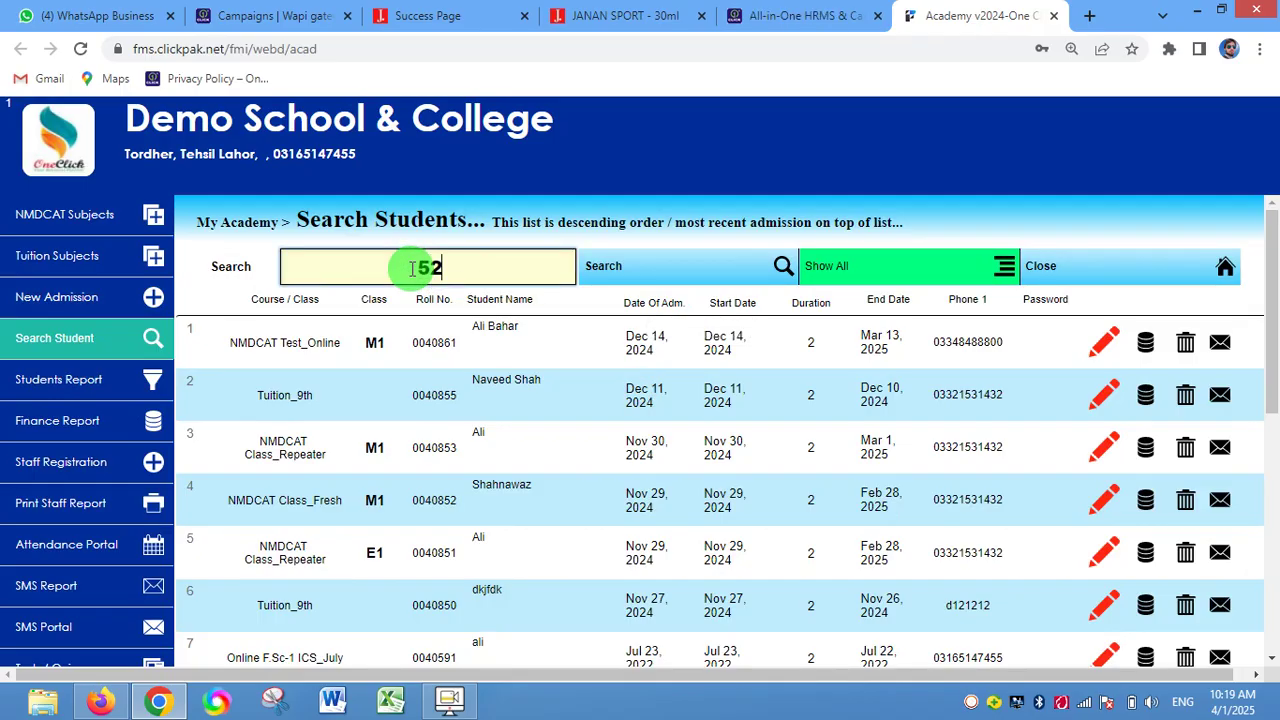
type("70")
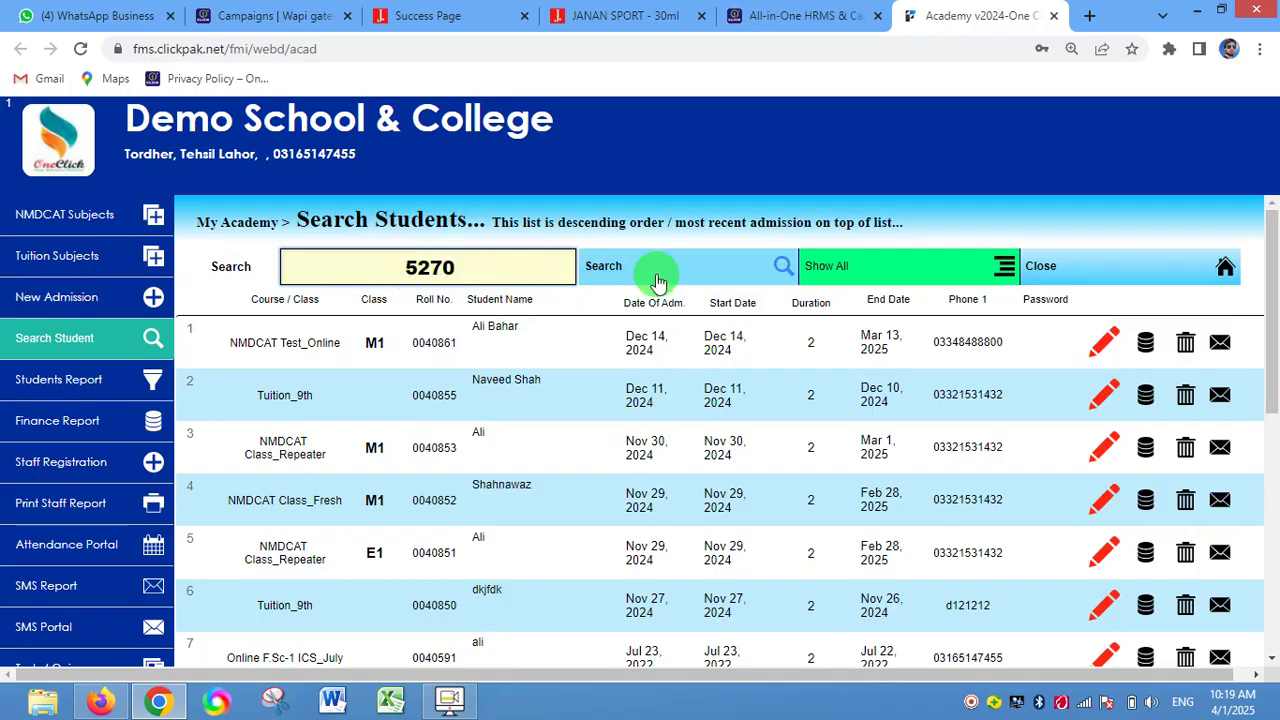
key("Return")
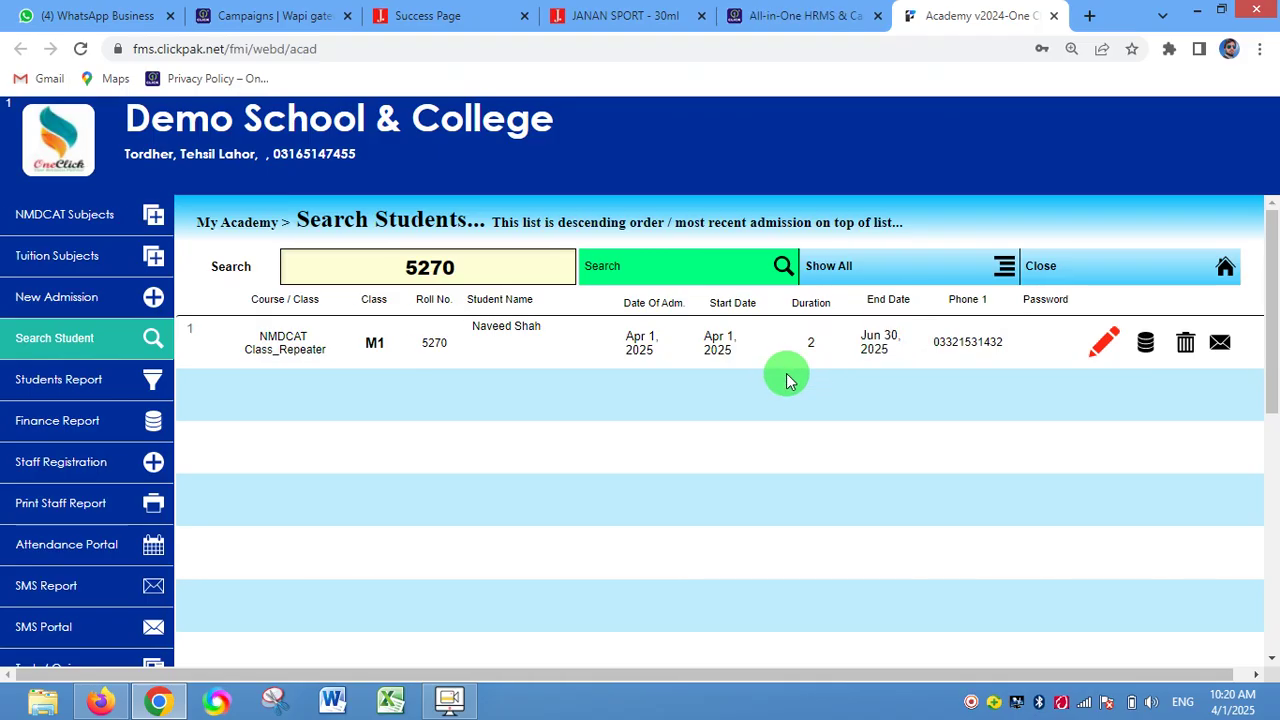
scroll(786, 380, "right", 1)
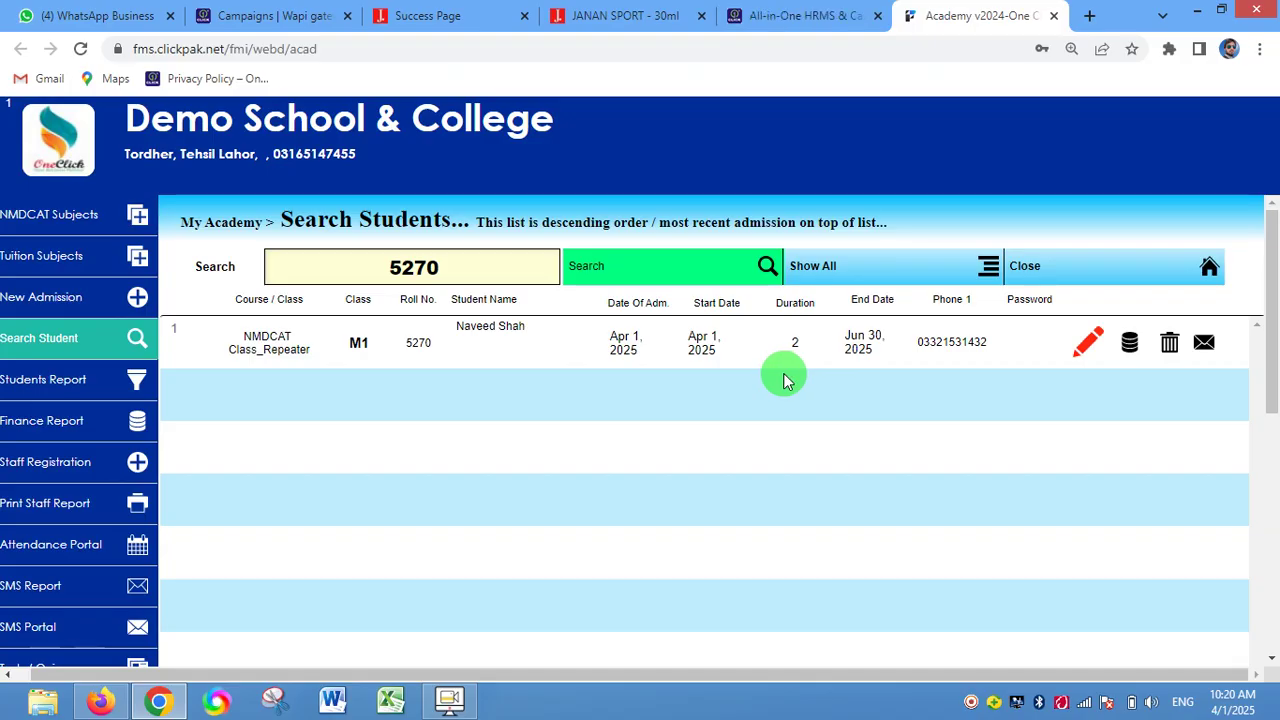
left_click_drag(710, 674, 684, 669)
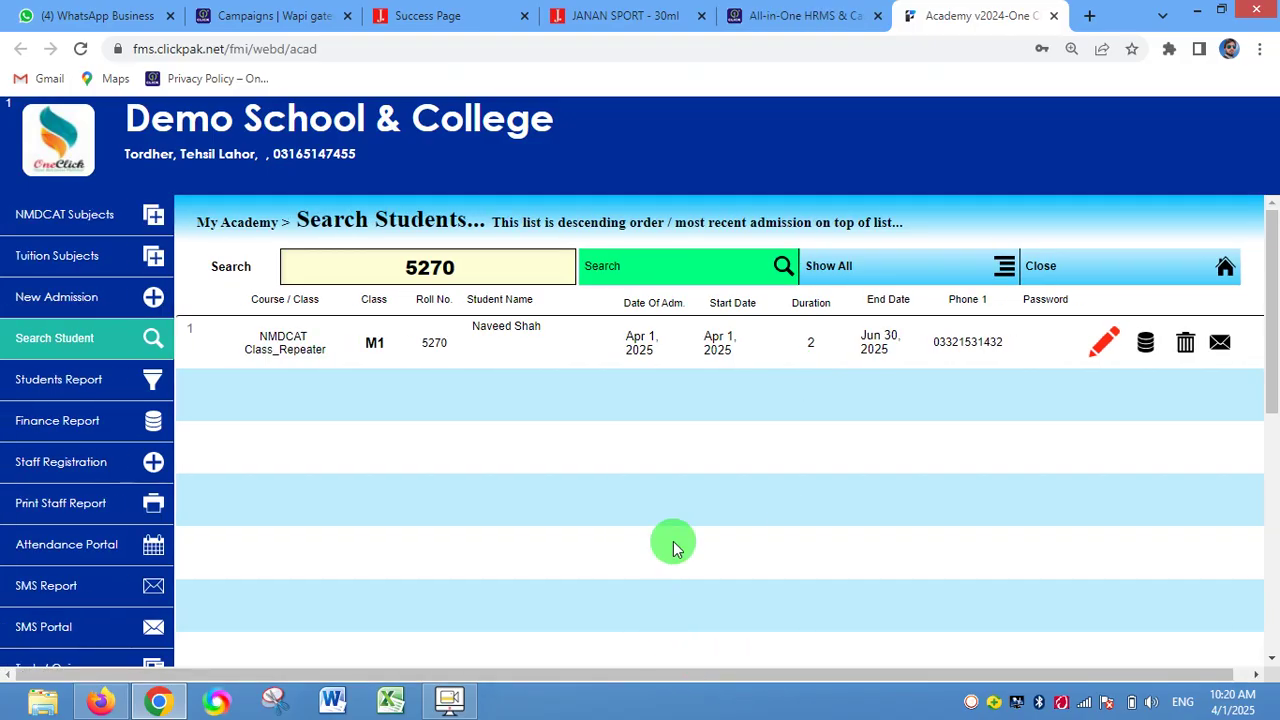